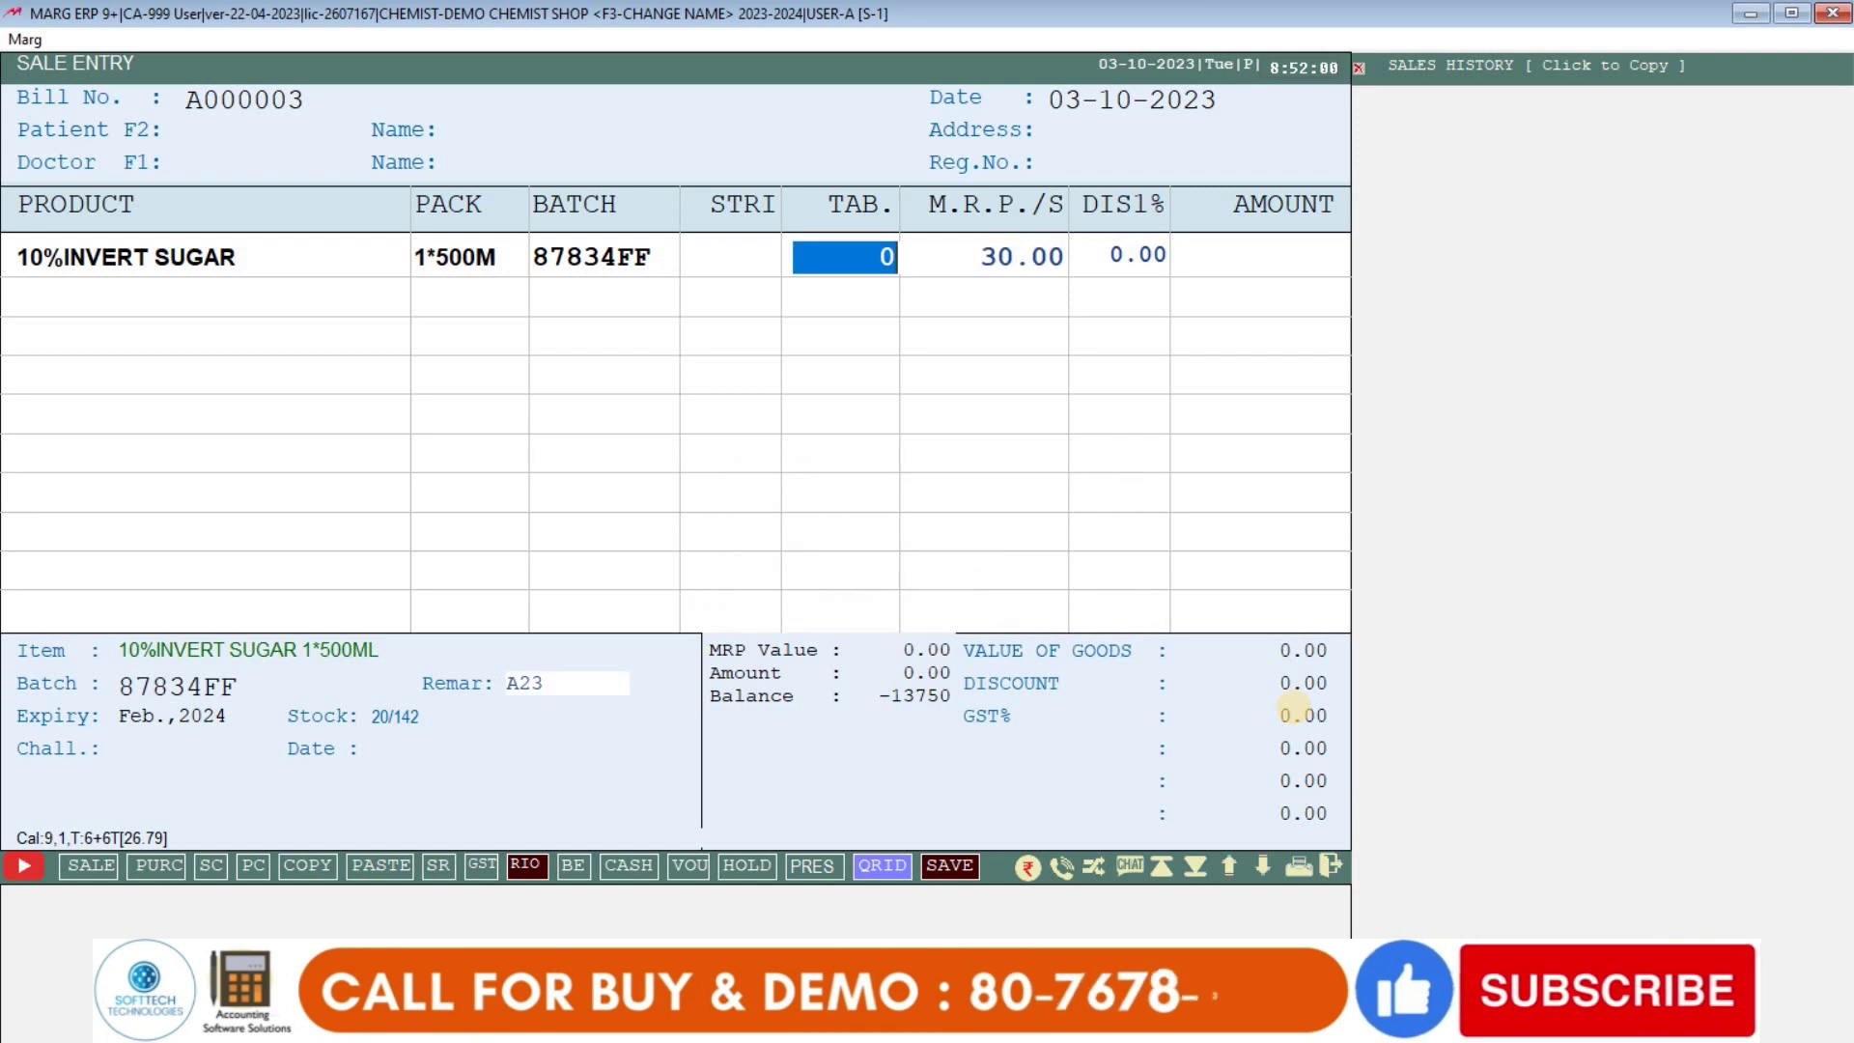
# Enter a TAB. quantity of 2 for 10%INVERT SUGAR in the sale bill and accept the line despite the net loss
pyautogui.write('2')
pyautogui.press('Return')
pyautogui.press('Left')
pyautogui.press('Return')
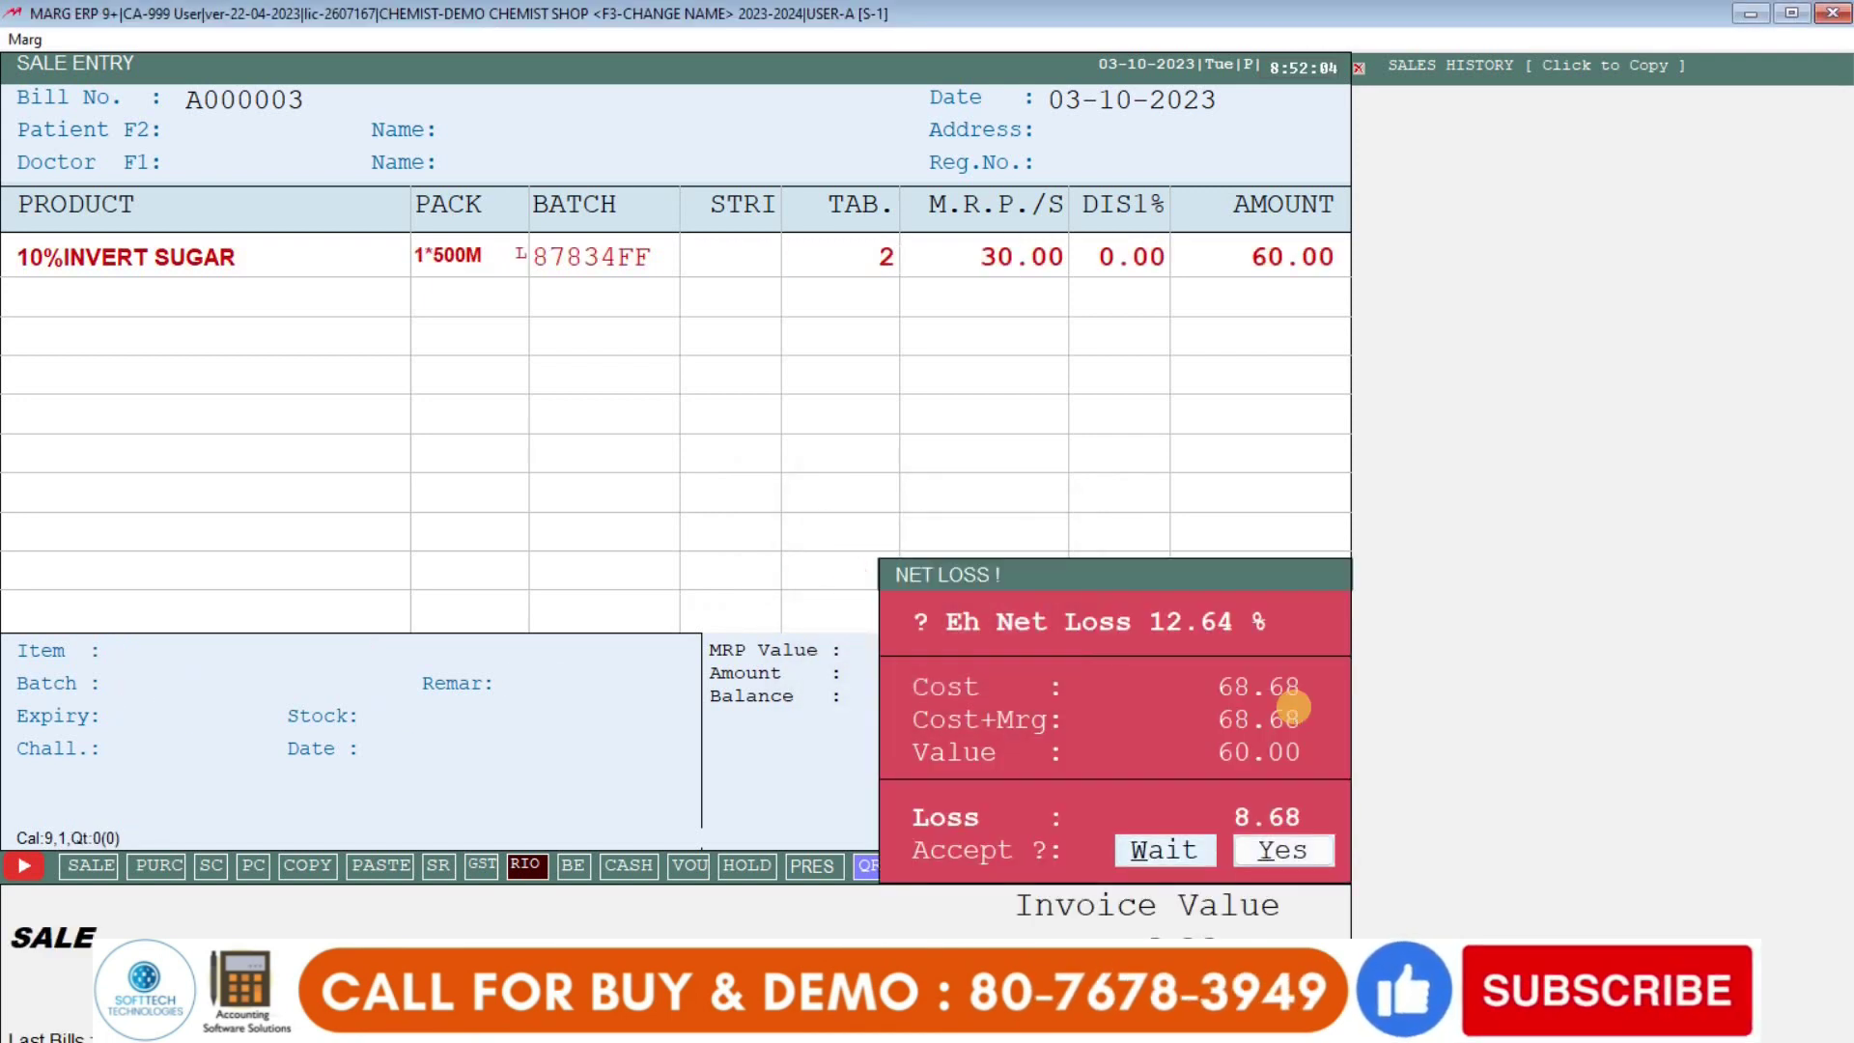
pyautogui.press('Return')
# Reopen the 10%INVERT SUGAR line, go through to its DIS1% field, and accept the line again
pyautogui.press('Up')
pyautogui.press('Return')
pyautogui.press('Return')
pyautogui.press('Return')
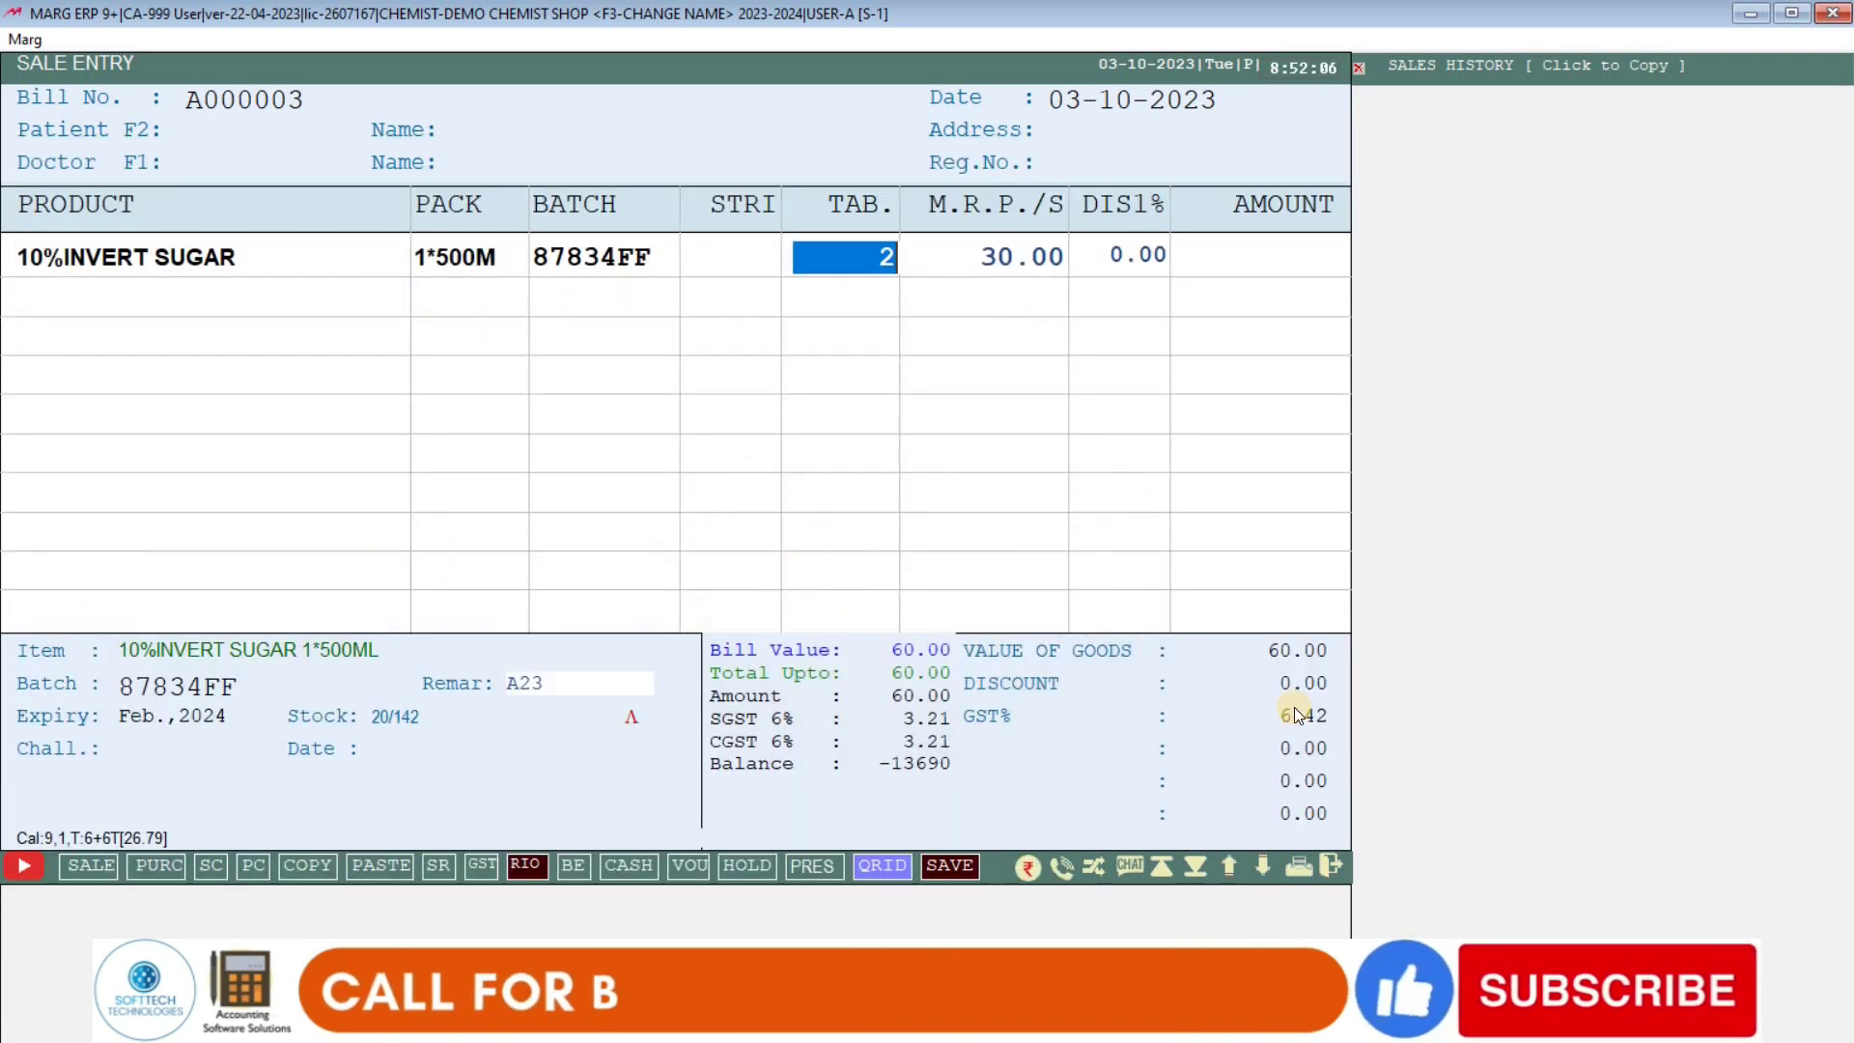
pyautogui.press('Return')
pyautogui.press('Return')
pyautogui.press('Left')
pyautogui.press('Return')
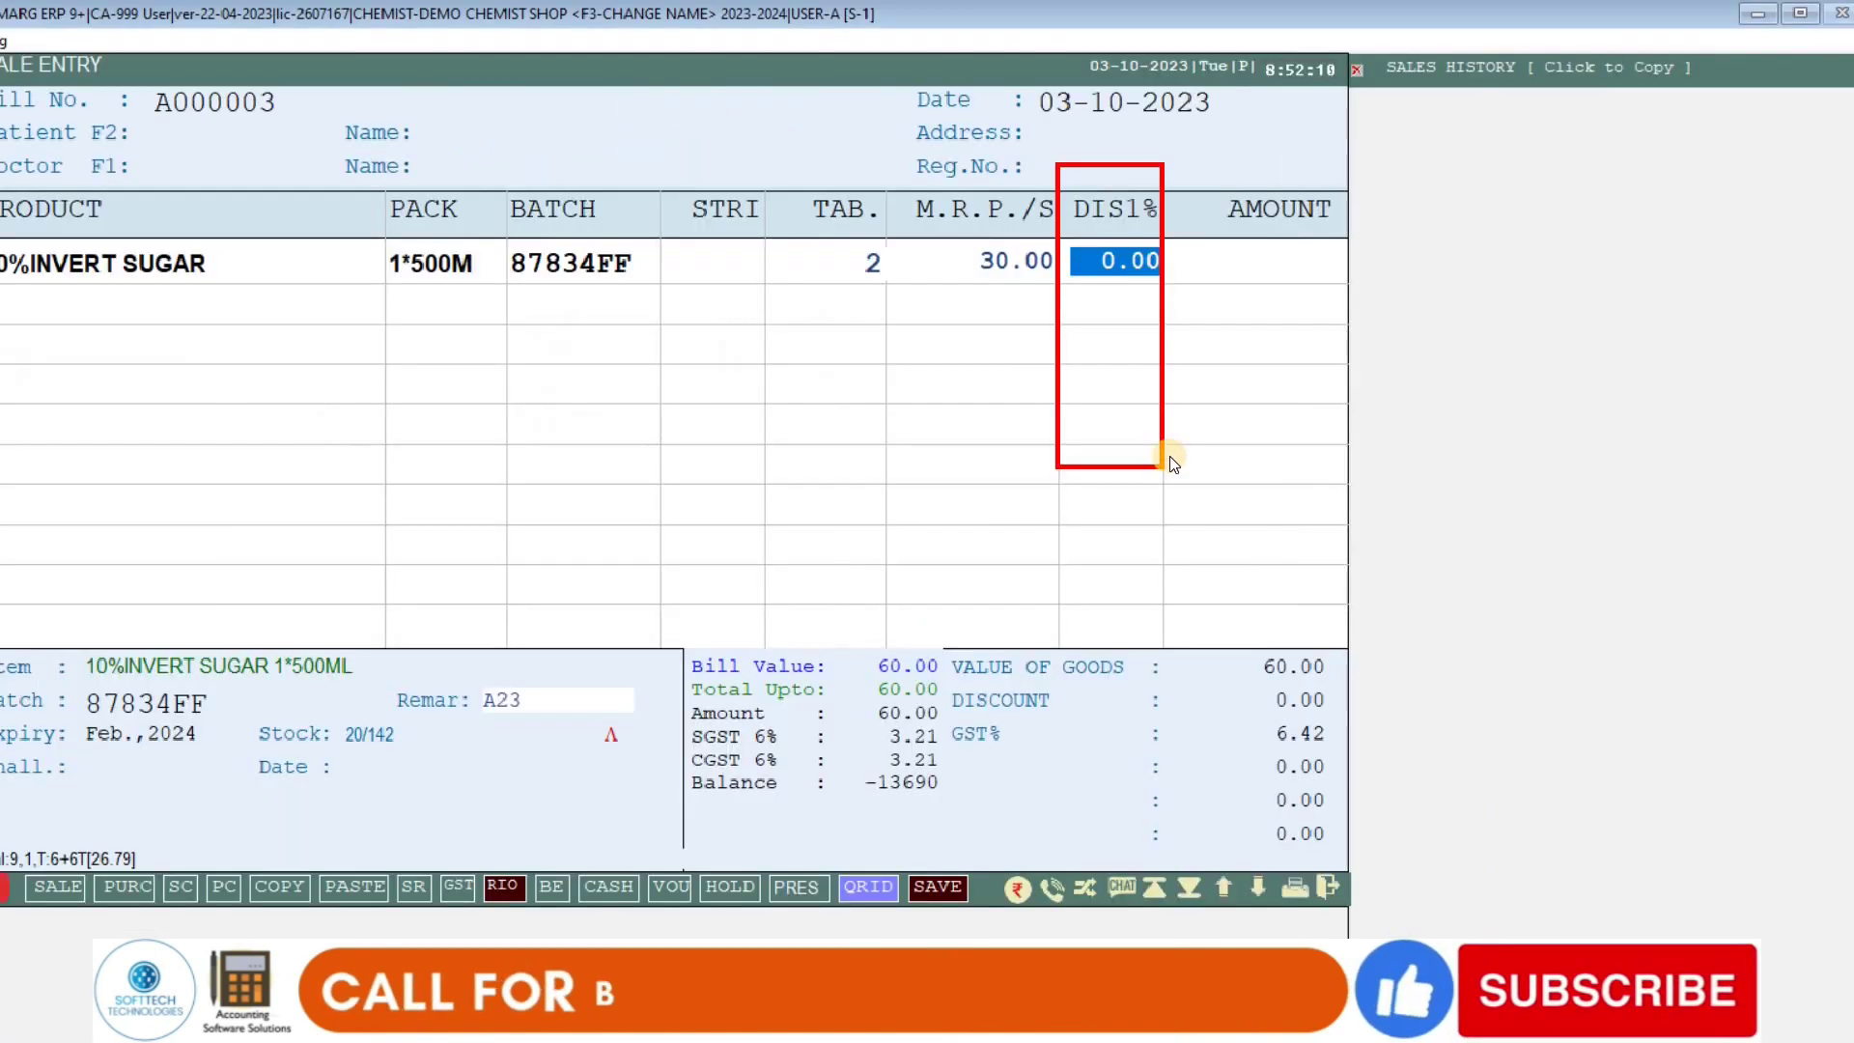
pyautogui.press('Return')
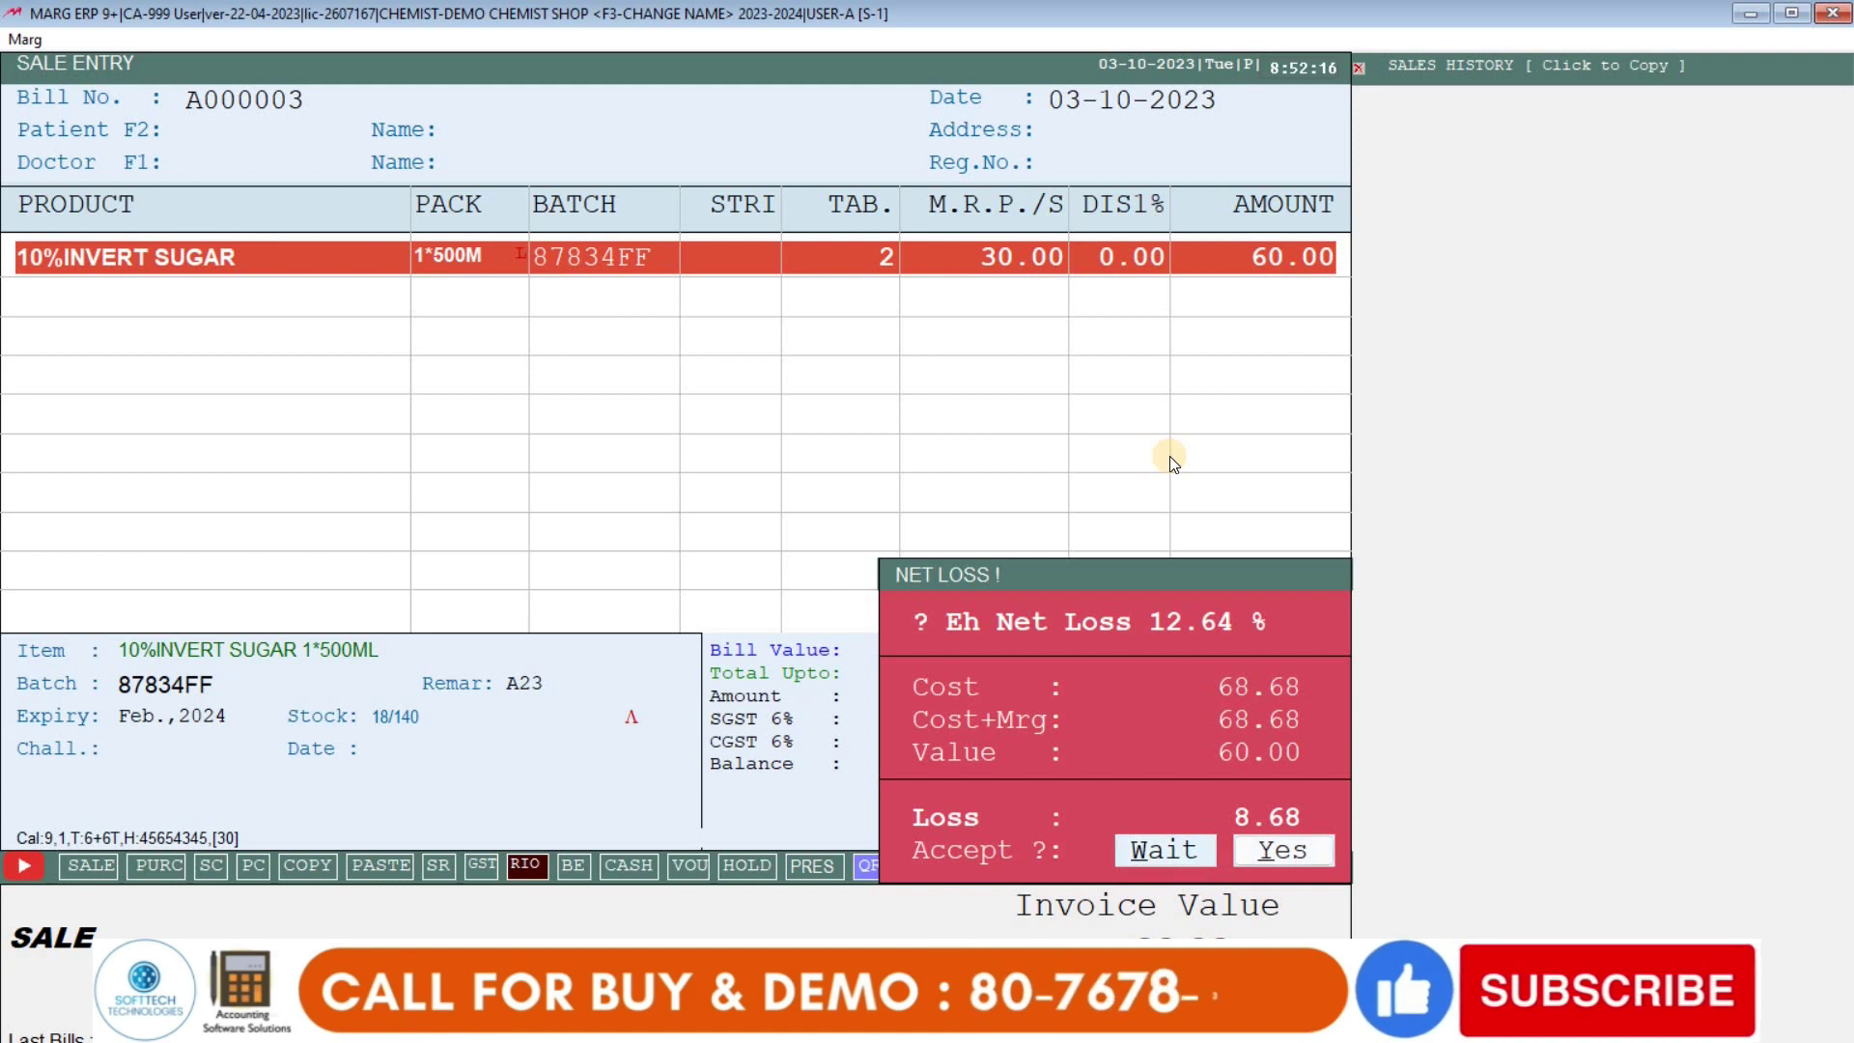
pyautogui.press('y')
# Exit the sale bill without saving, and check a blank billing entry before leaving it
pyautogui.press('Escape')
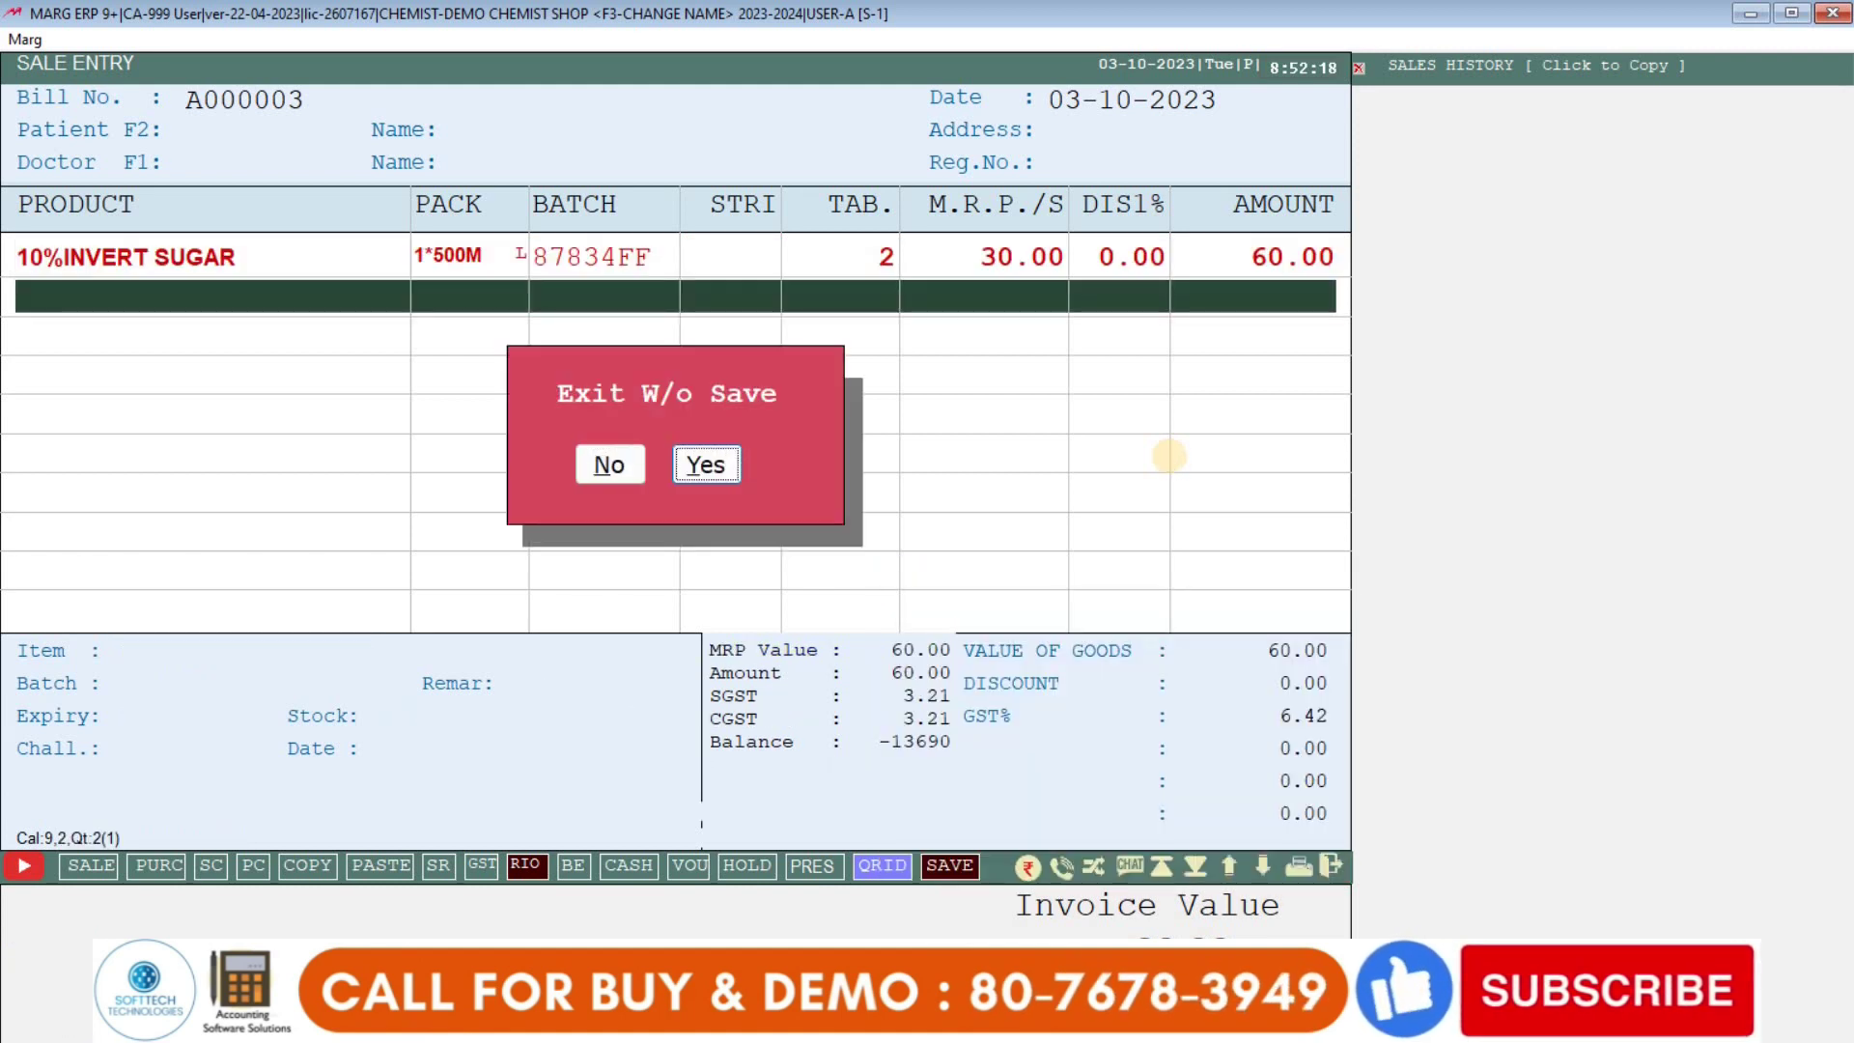
pyautogui.press('y')
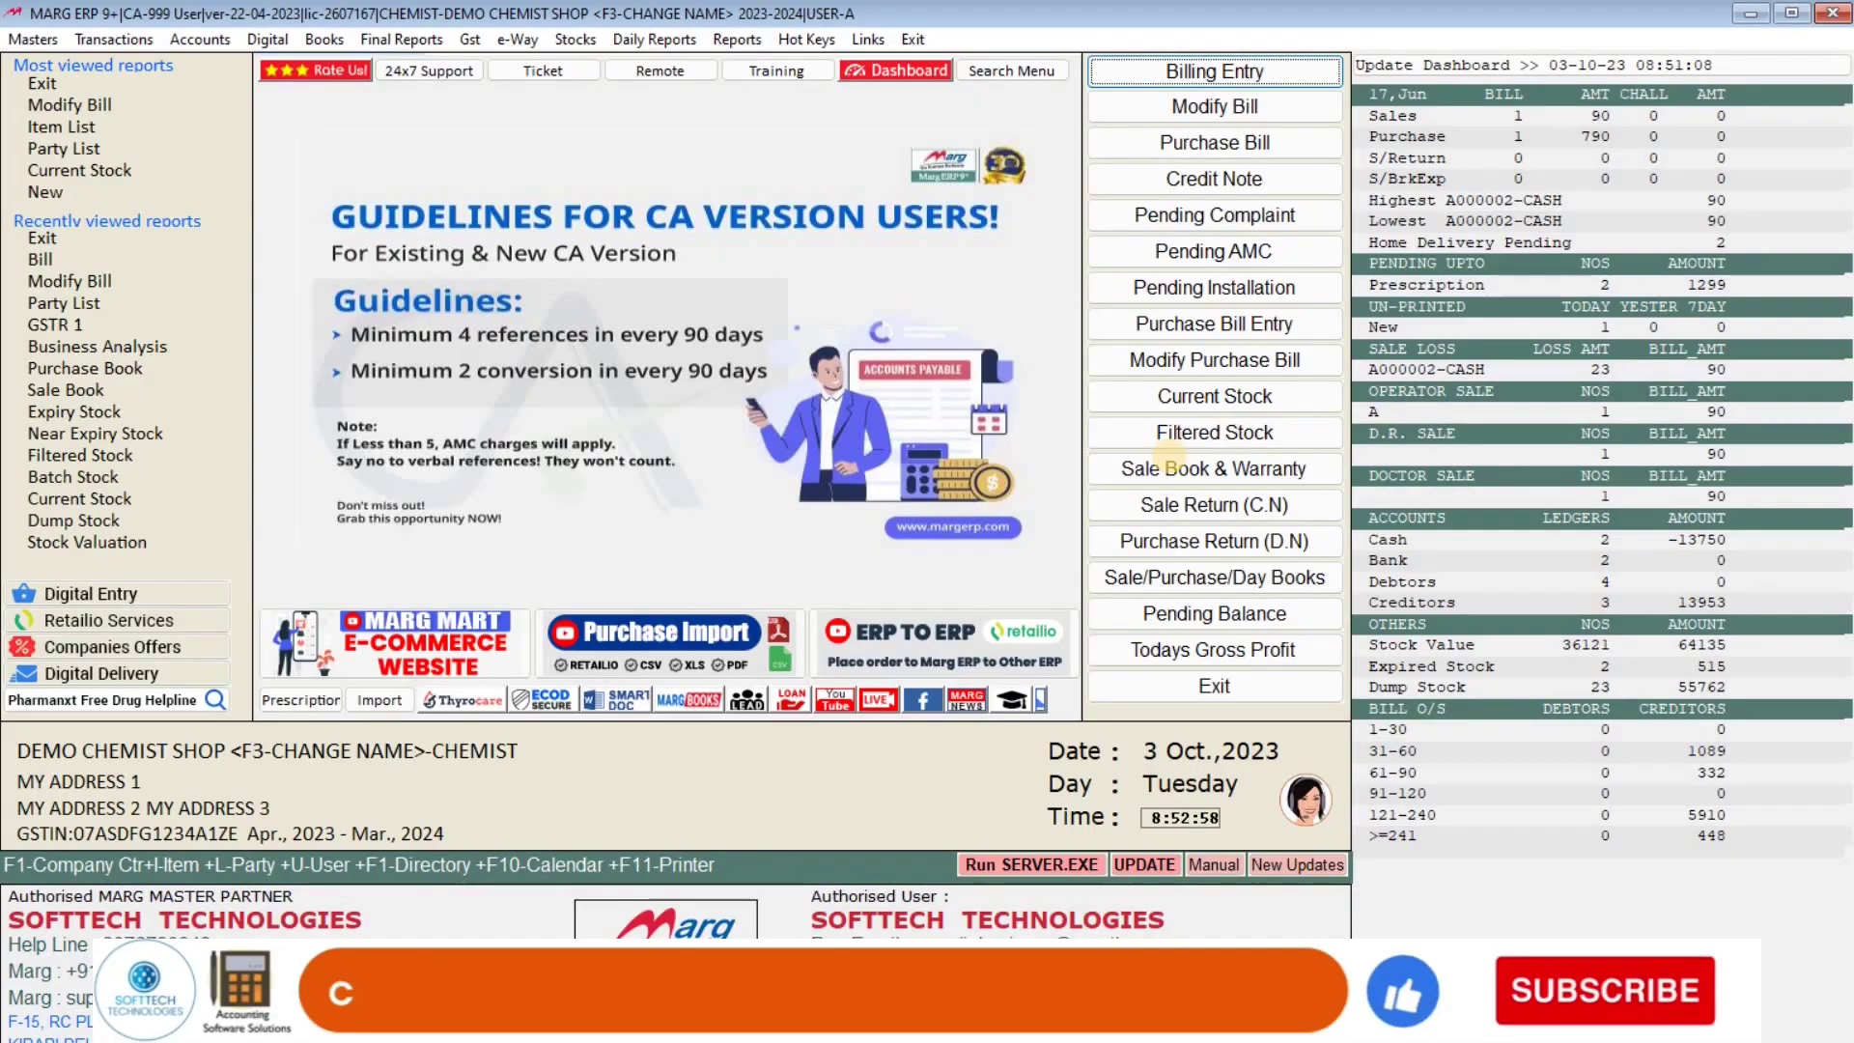
pyautogui.press('Return')
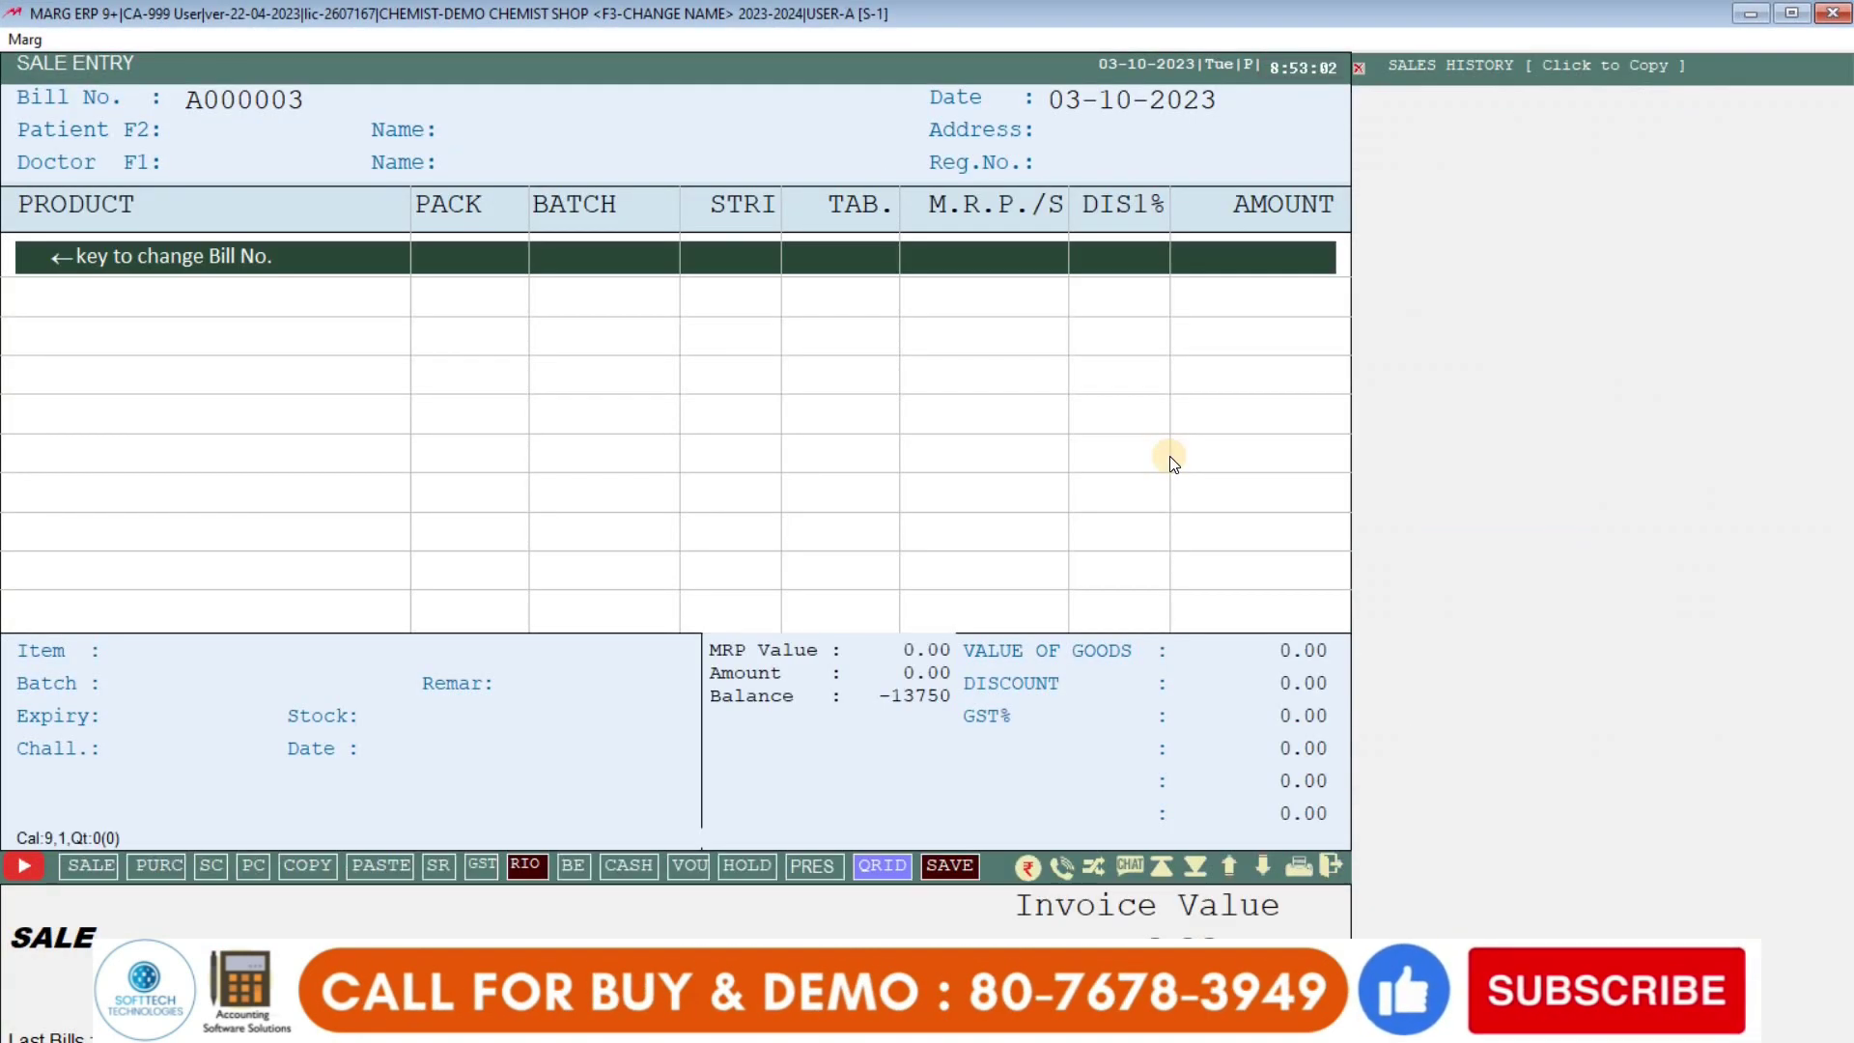
pyautogui.press('Escape')
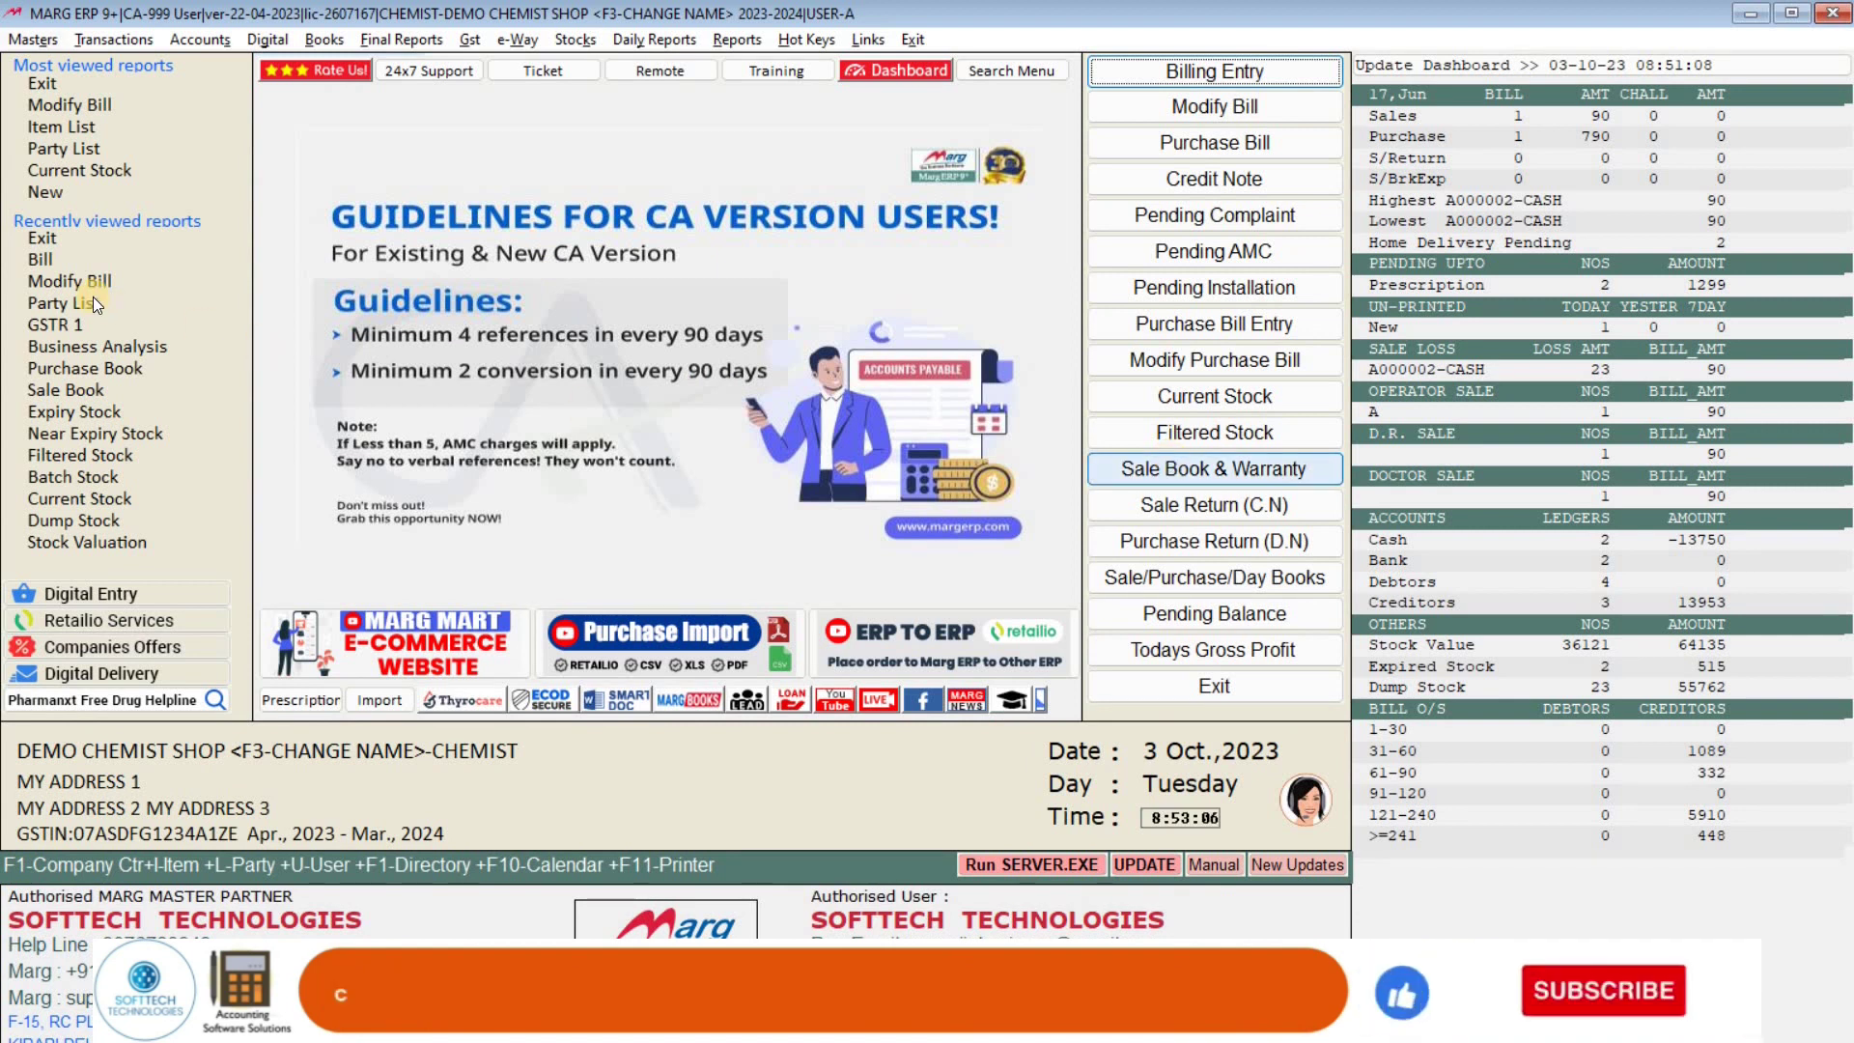
# Open the Control Room and search all controls for ITEM DISC to view the item discount settings
pyautogui.click(35, 42)
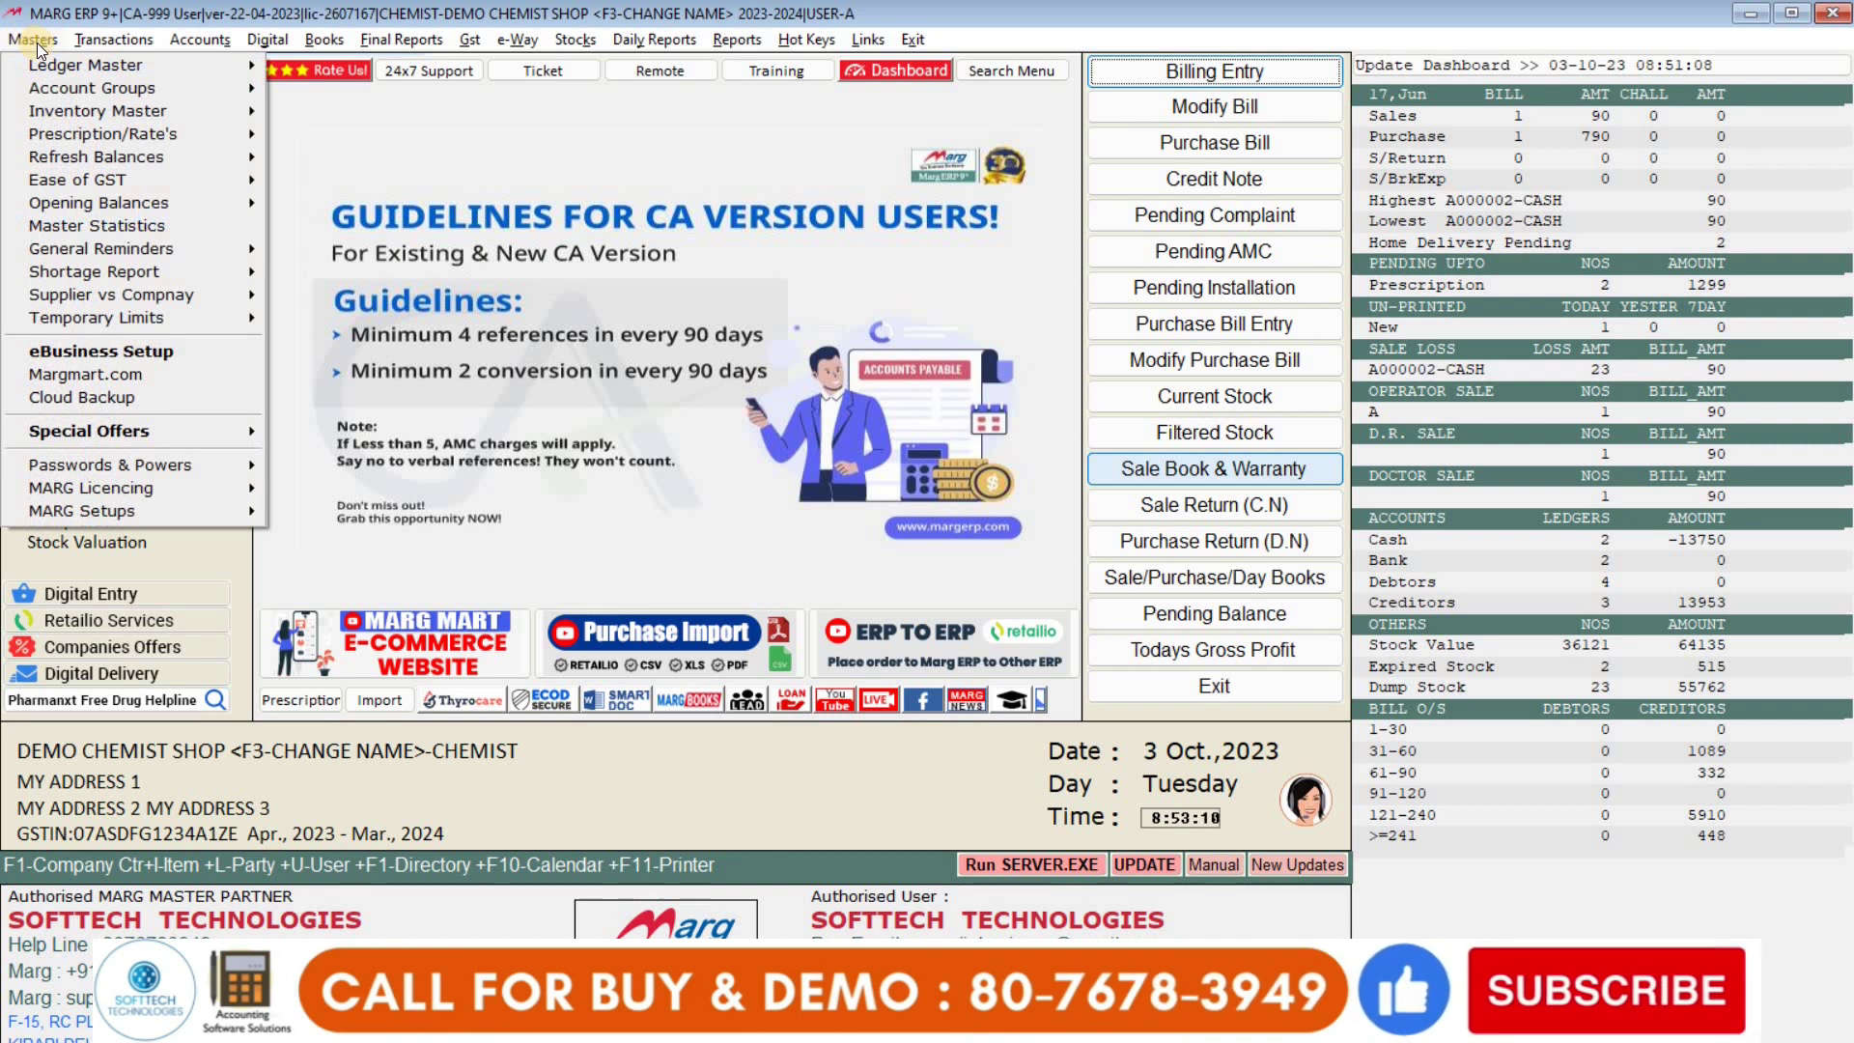
pyautogui.click(37, 43)
pyautogui.click(37, 43)
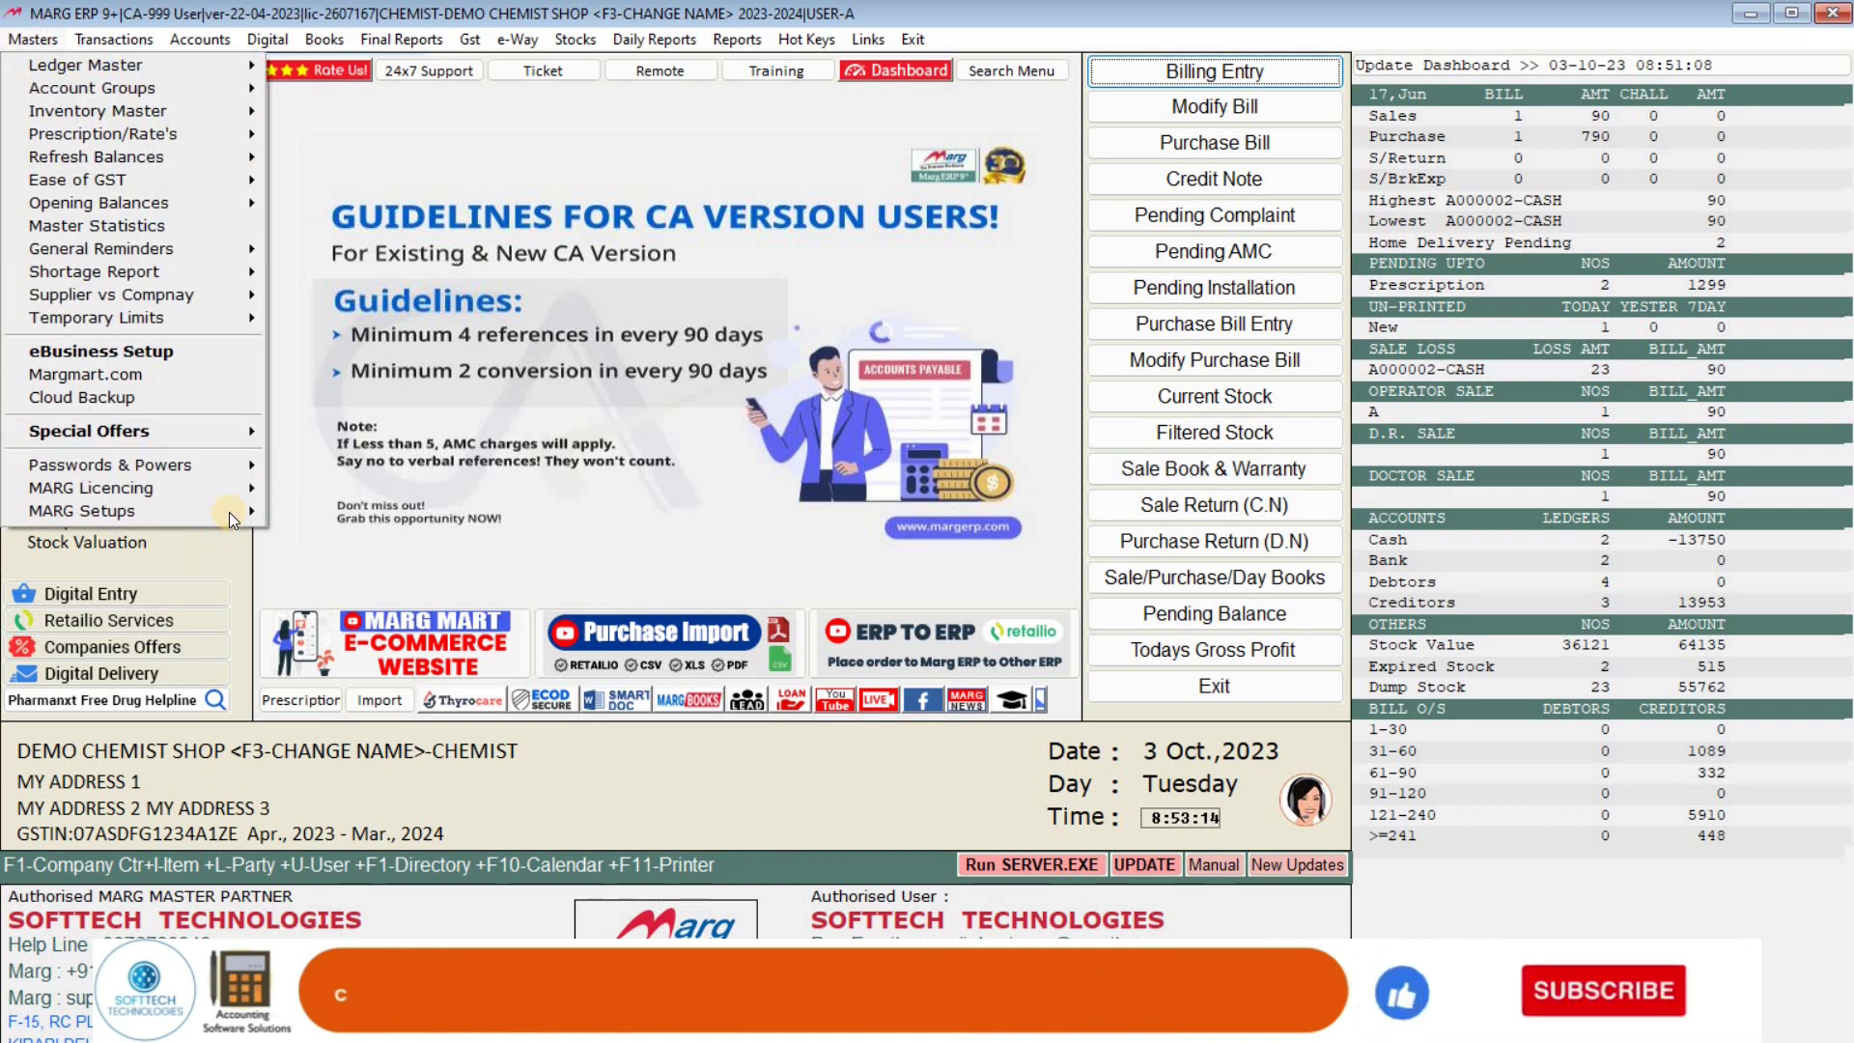
pyautogui.click(229, 512)
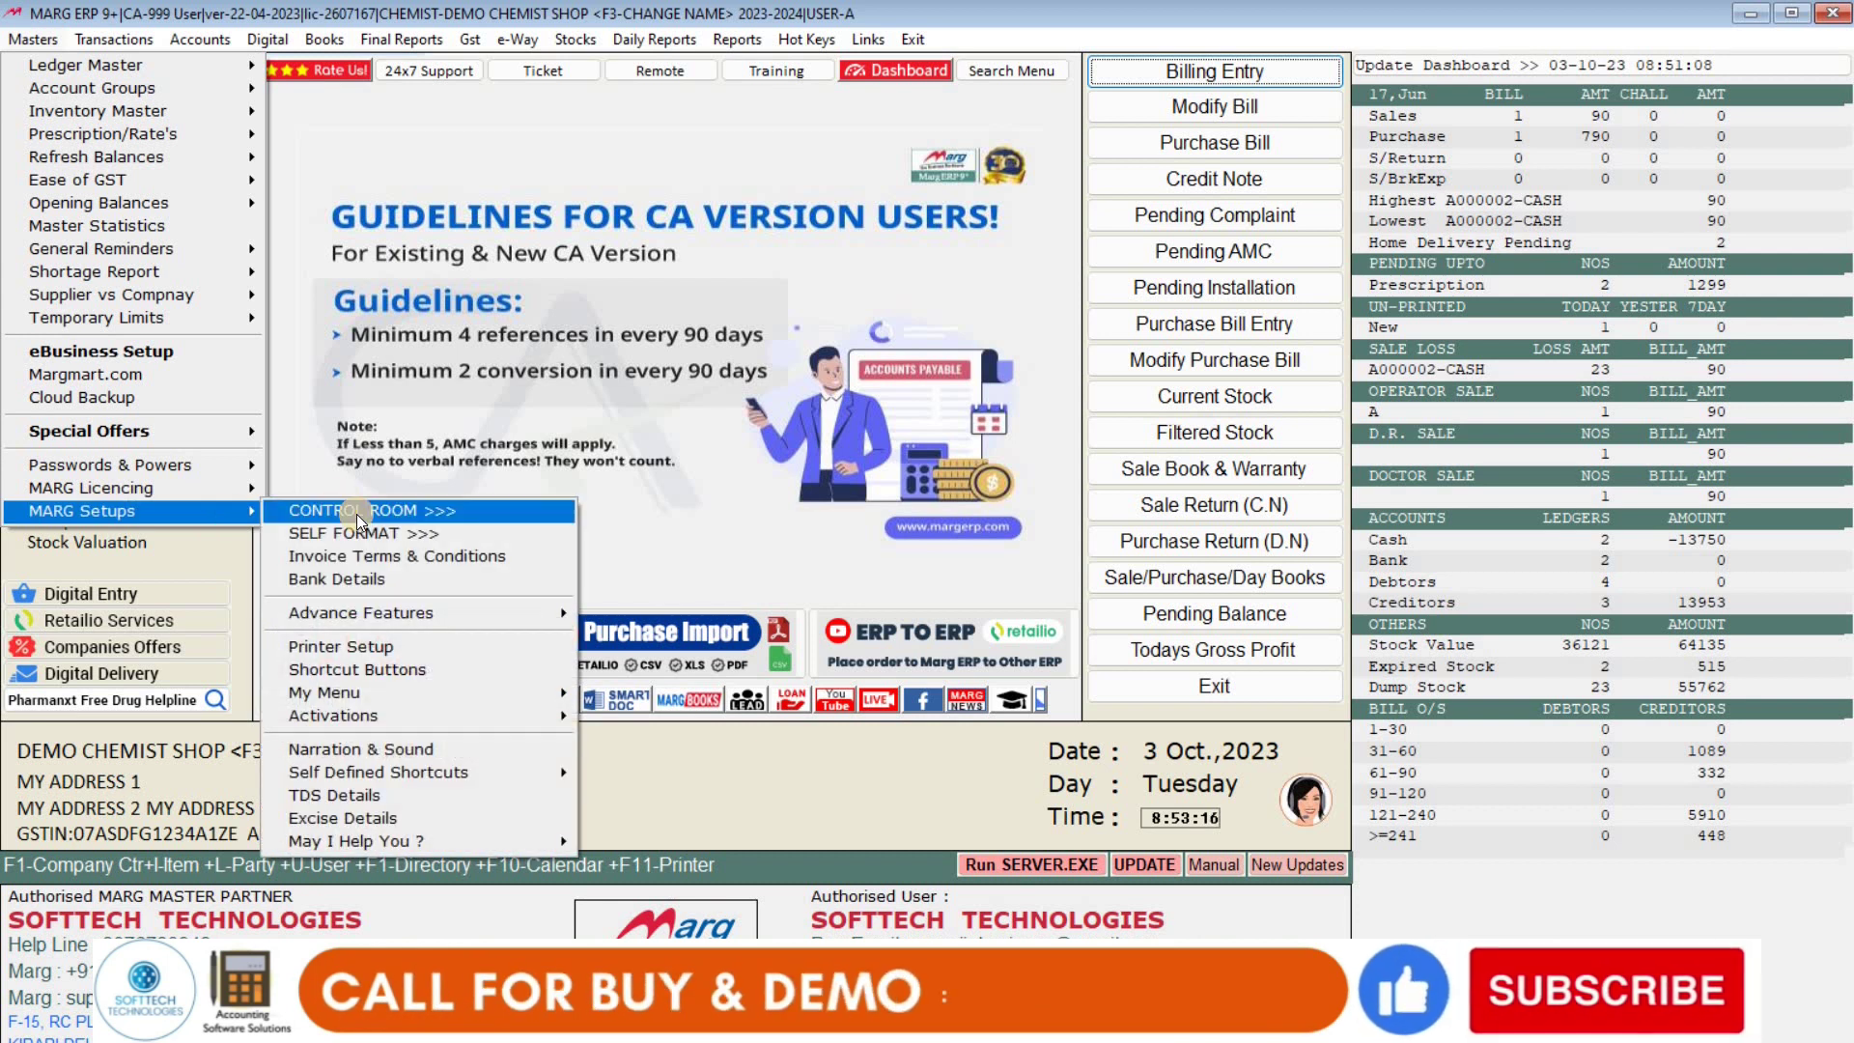
pyautogui.click(356, 513)
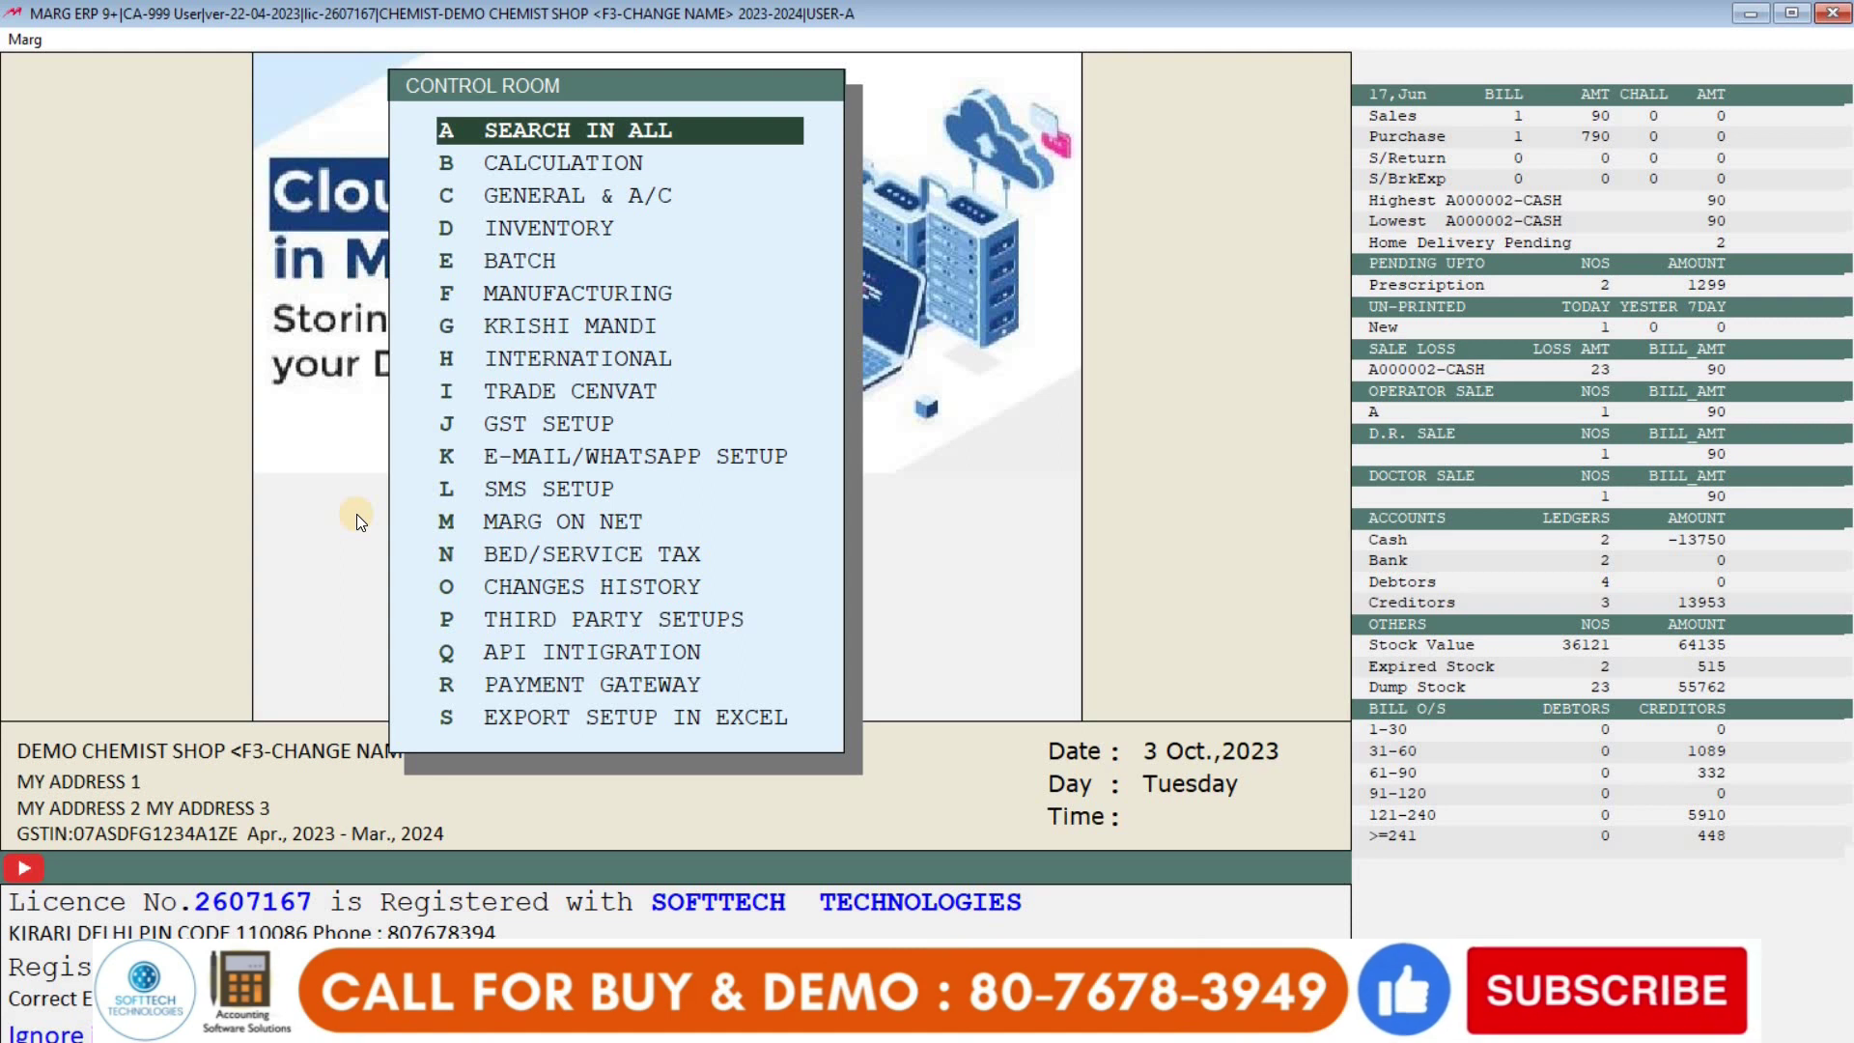
pyautogui.press('Return')
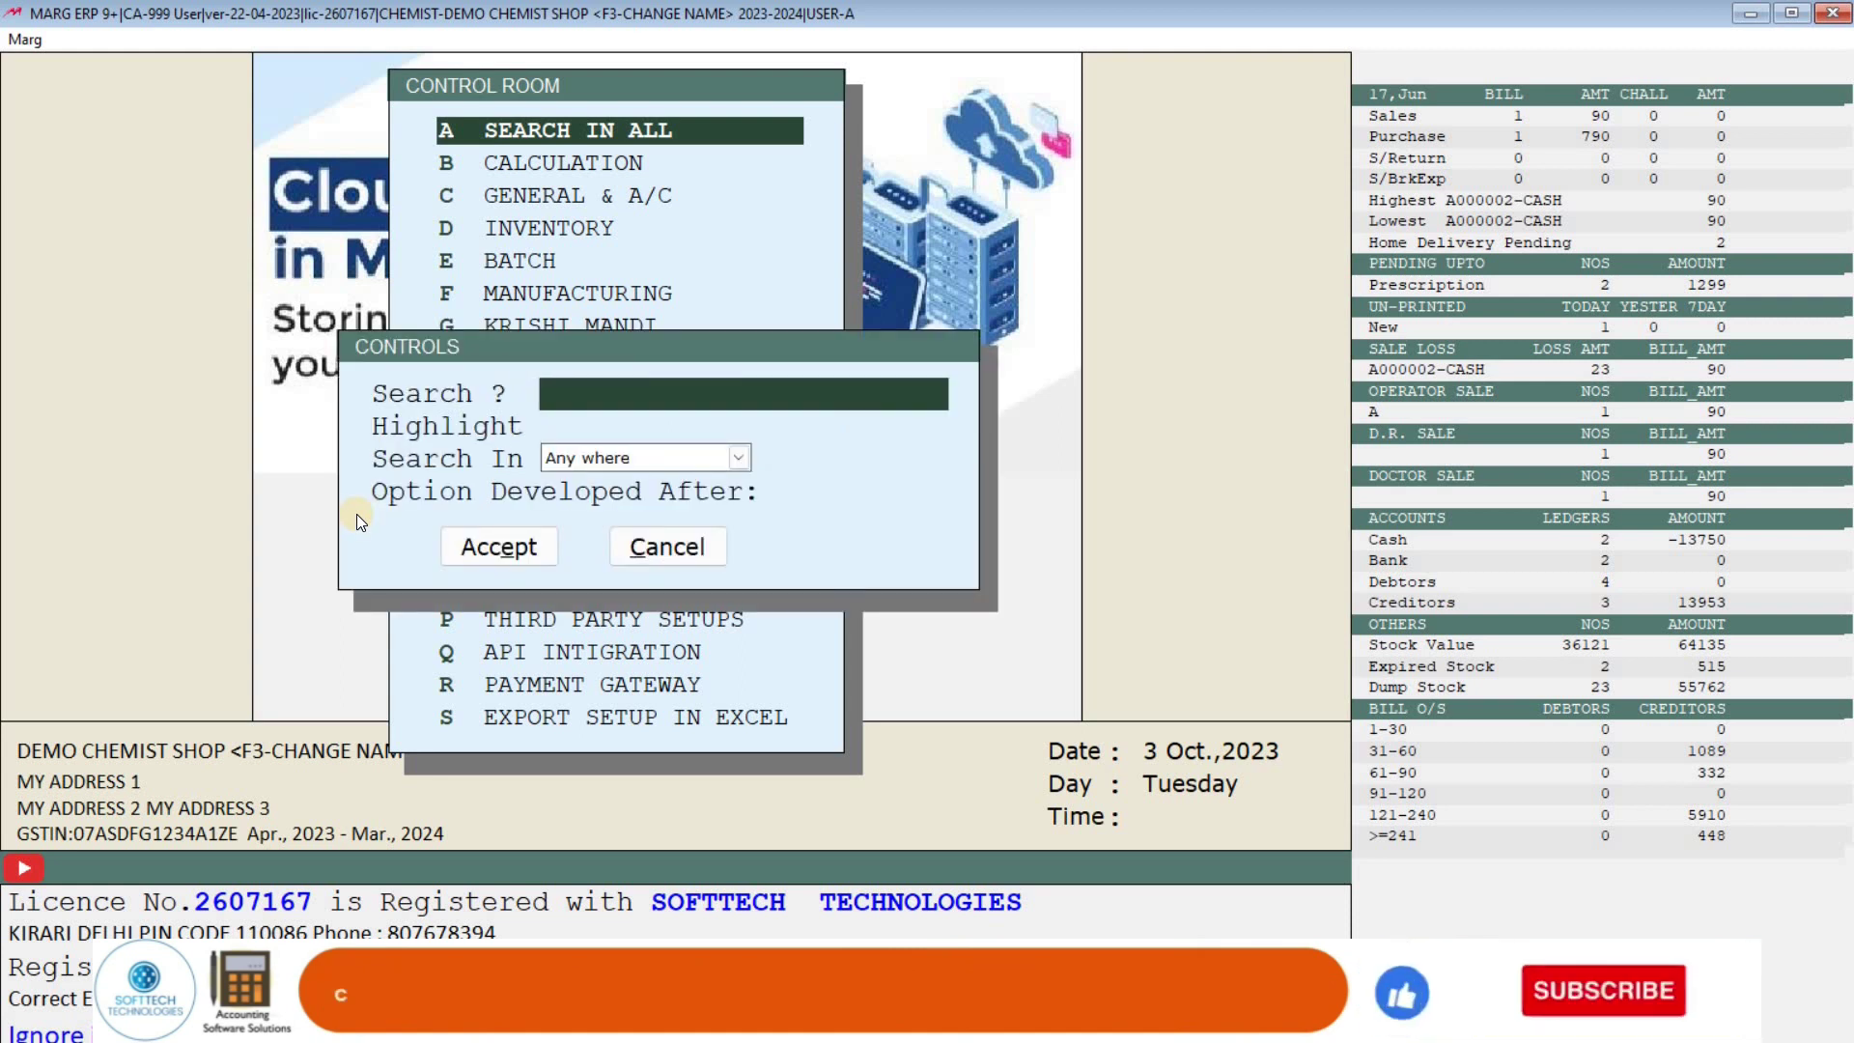
pyautogui.write('IT')
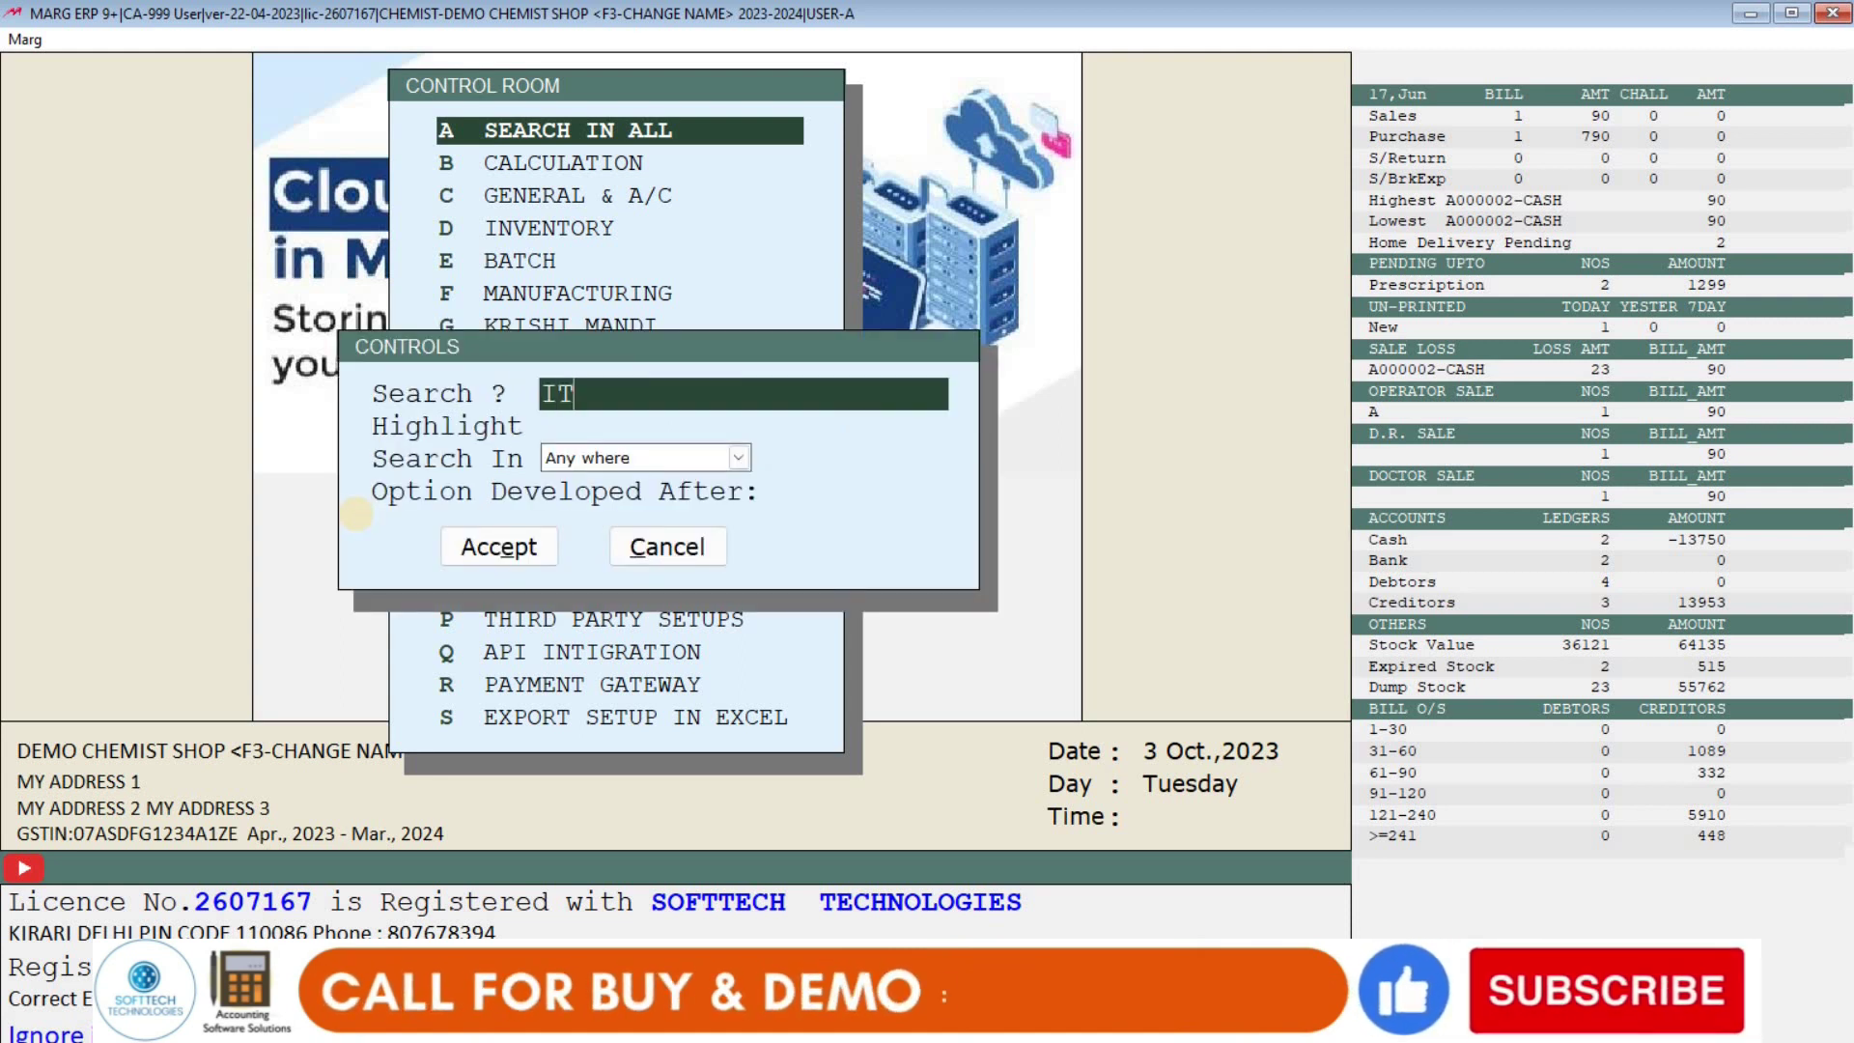
pyautogui.write('EM DISC')
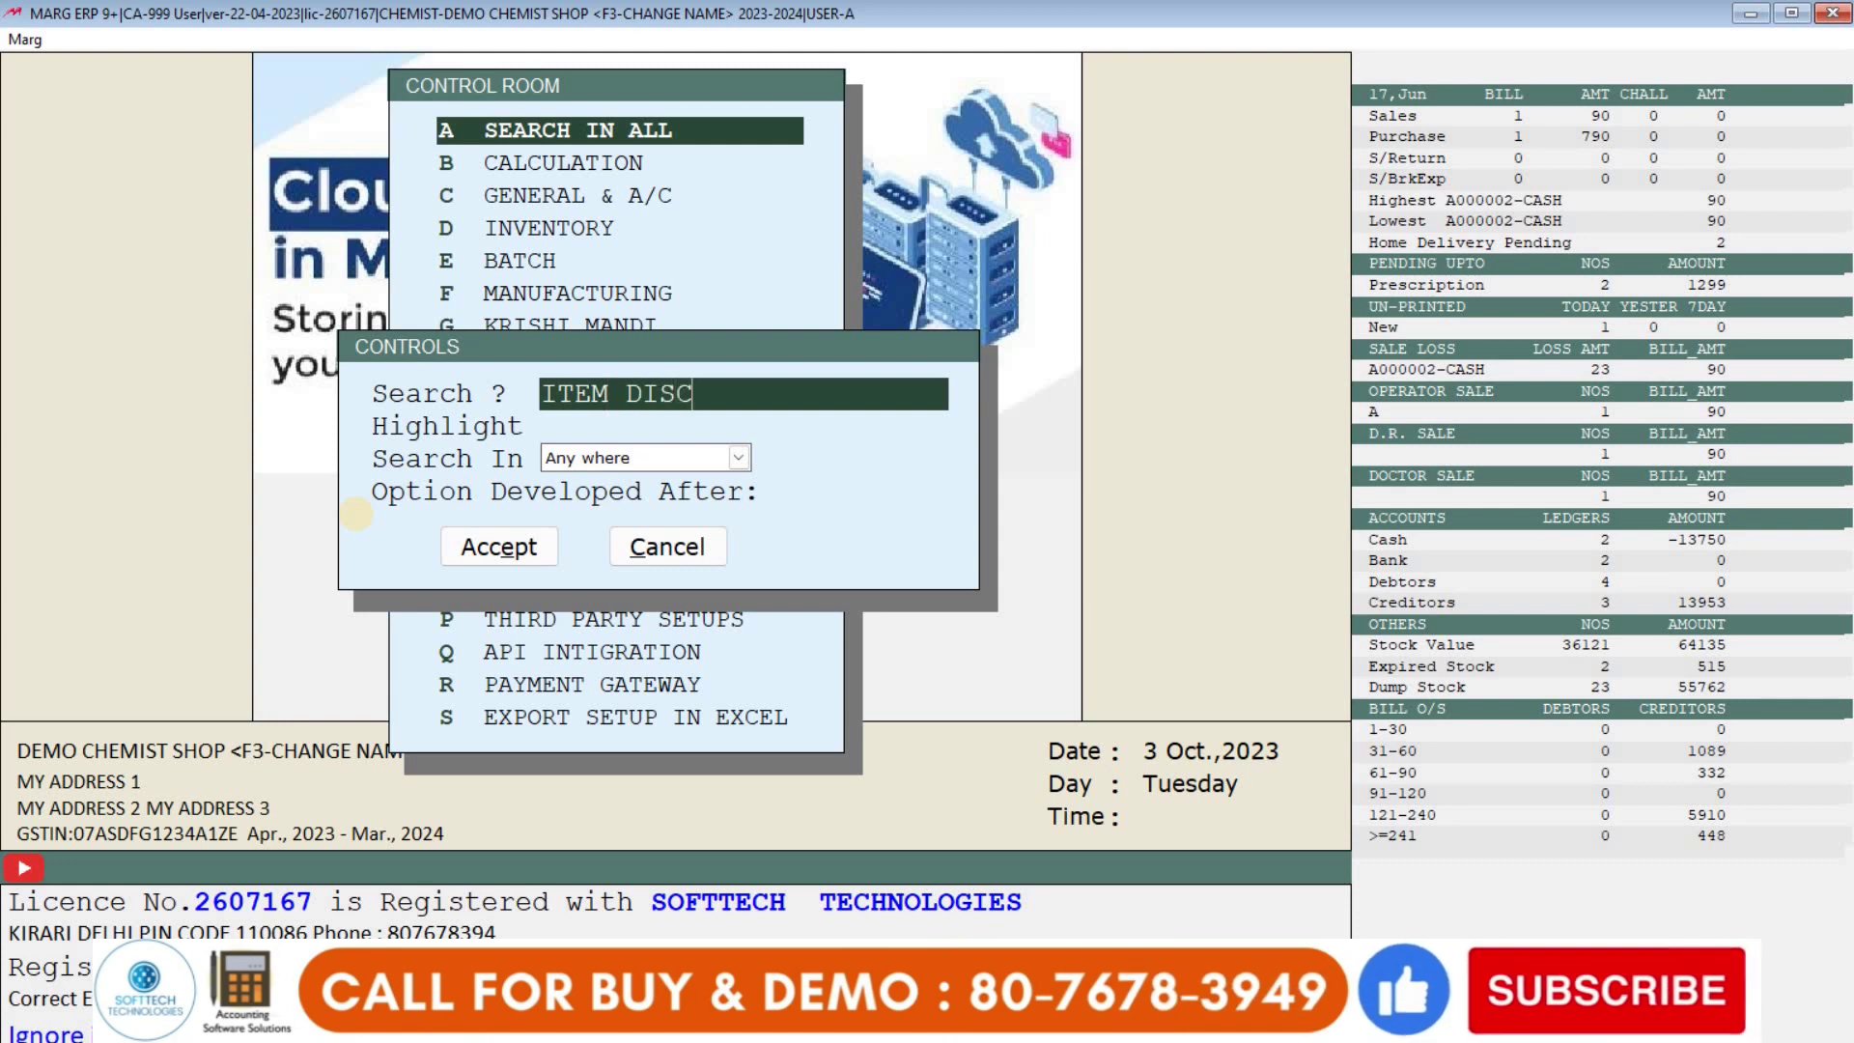
pyautogui.press('Return')
pyautogui.press('Return')
pyautogui.press('Return')
pyautogui.press('Return')
pyautogui.press('Return')
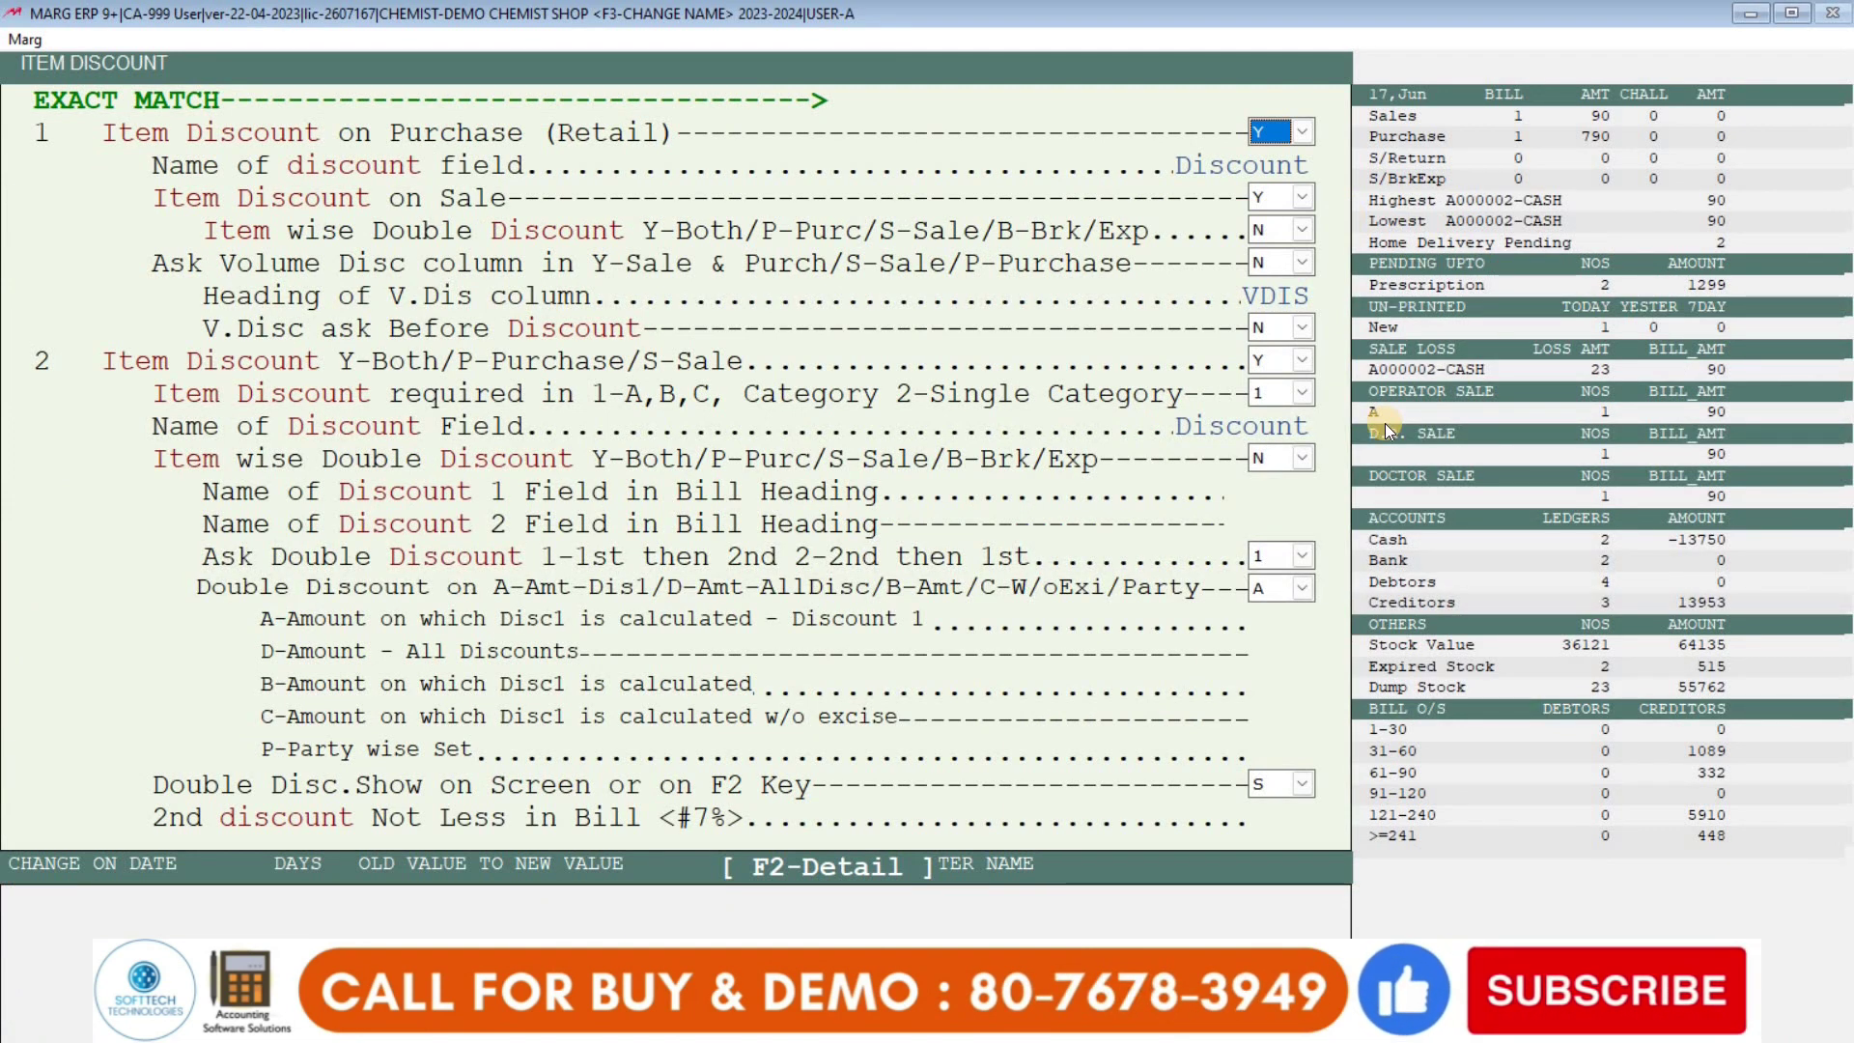
# Leave the item discount settings and check the discount column in a new sale entry before closing it
pyautogui.press('Escape')
pyautogui.press('Escape')
pyautogui.press('y')
pyautogui.hotkey('alt', 's')
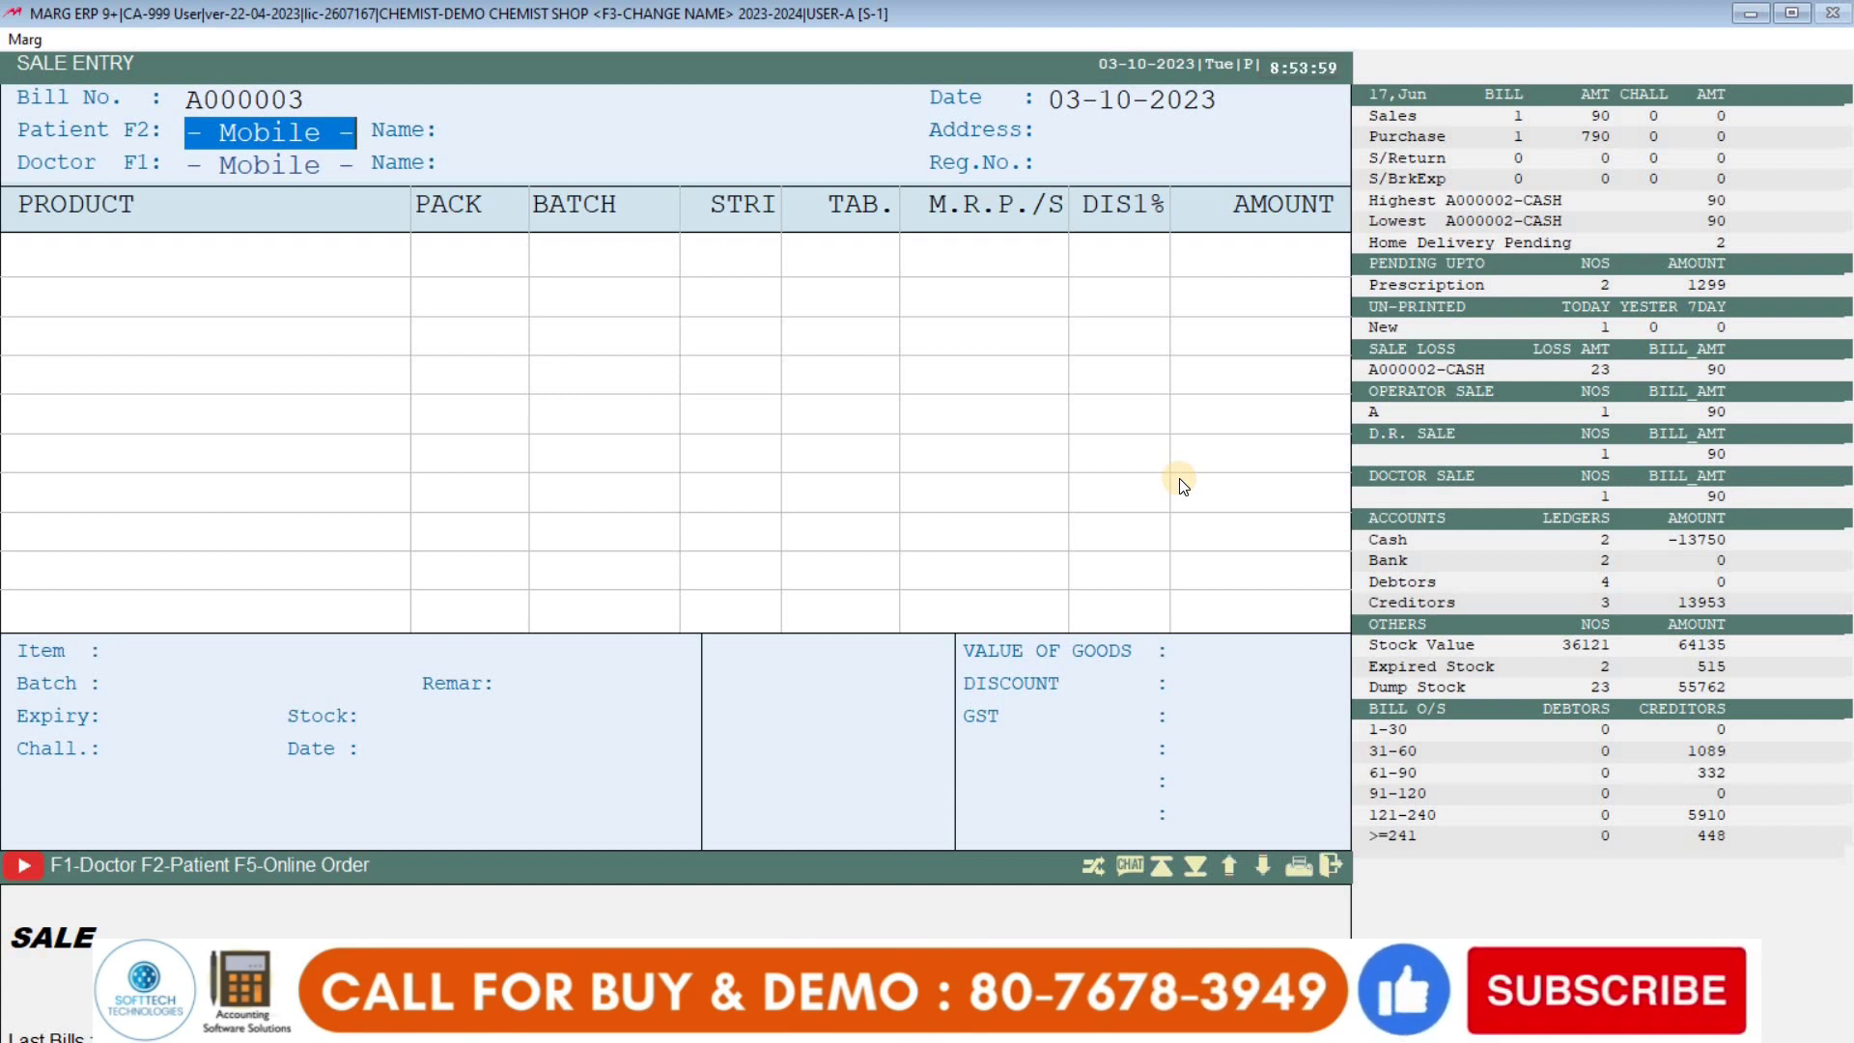
pyautogui.press('Escape')
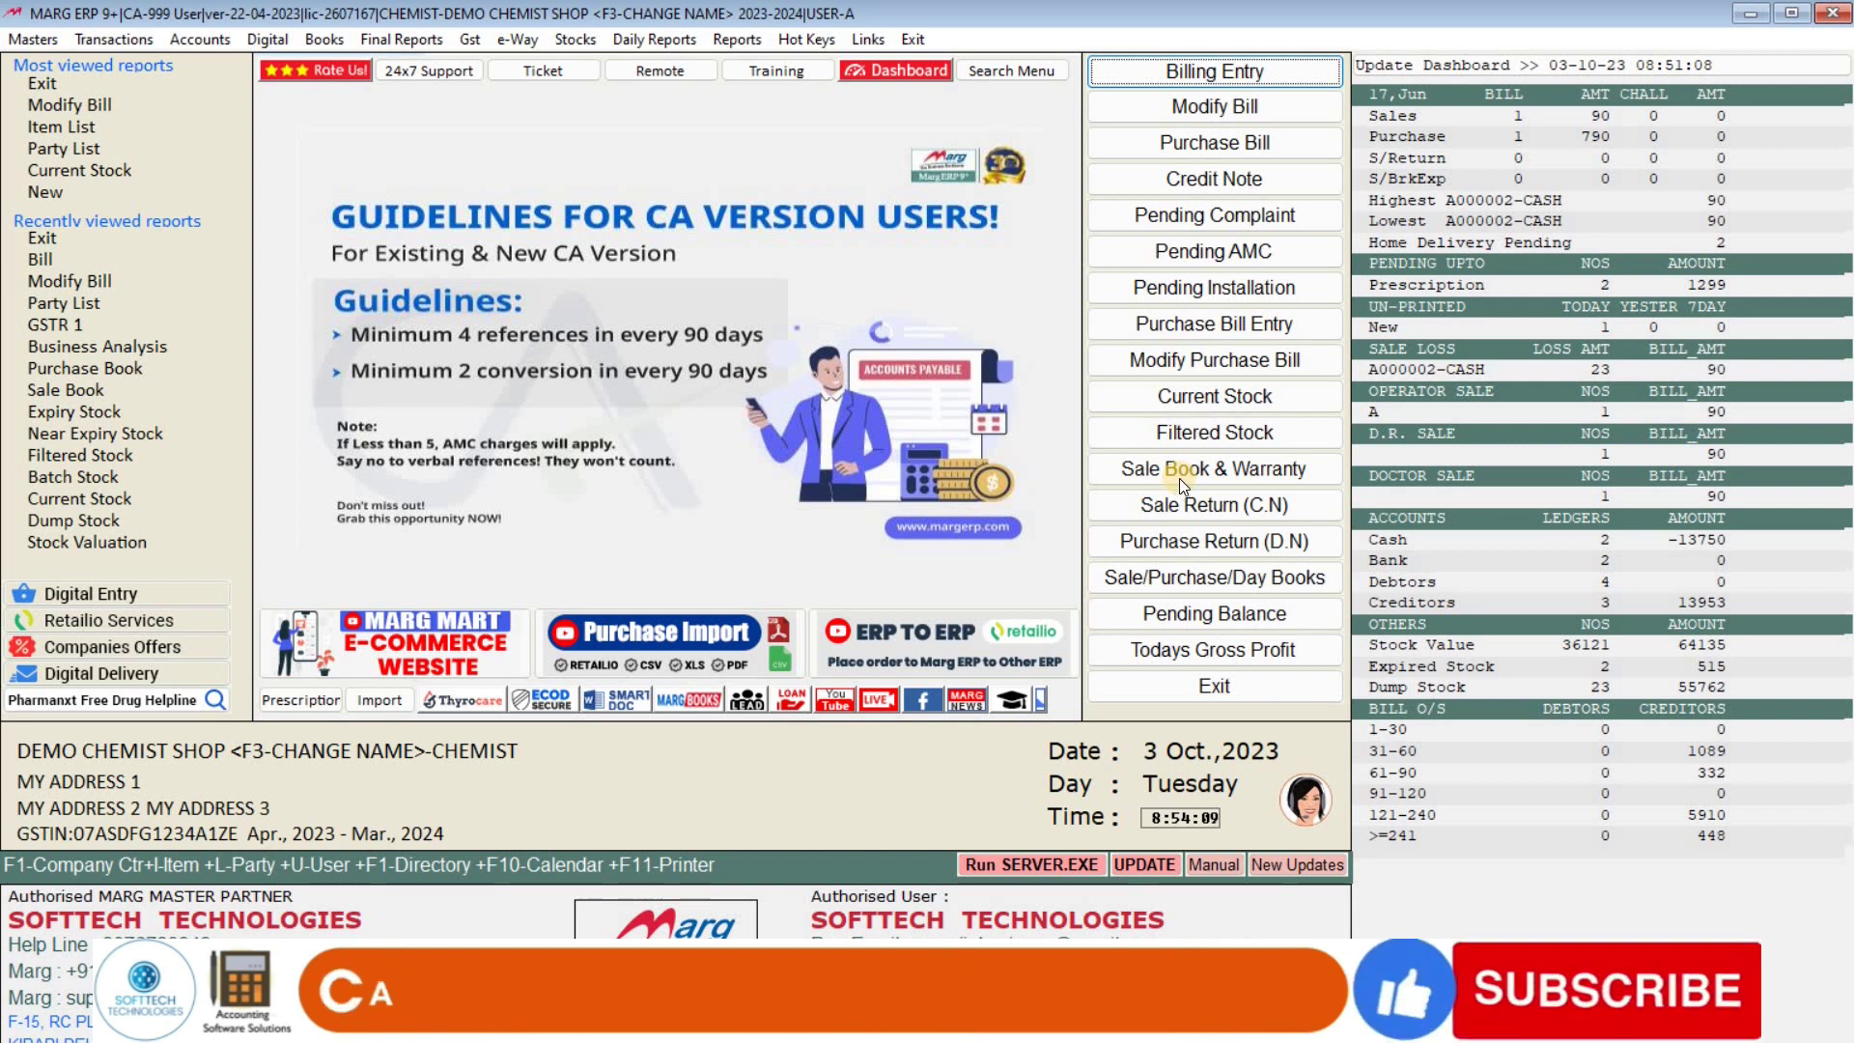
# Reopen the Control Room and search all controls for VOLUME DISCOUNT to open the volume discount settings
pyautogui.hotkey('alt', 'm')
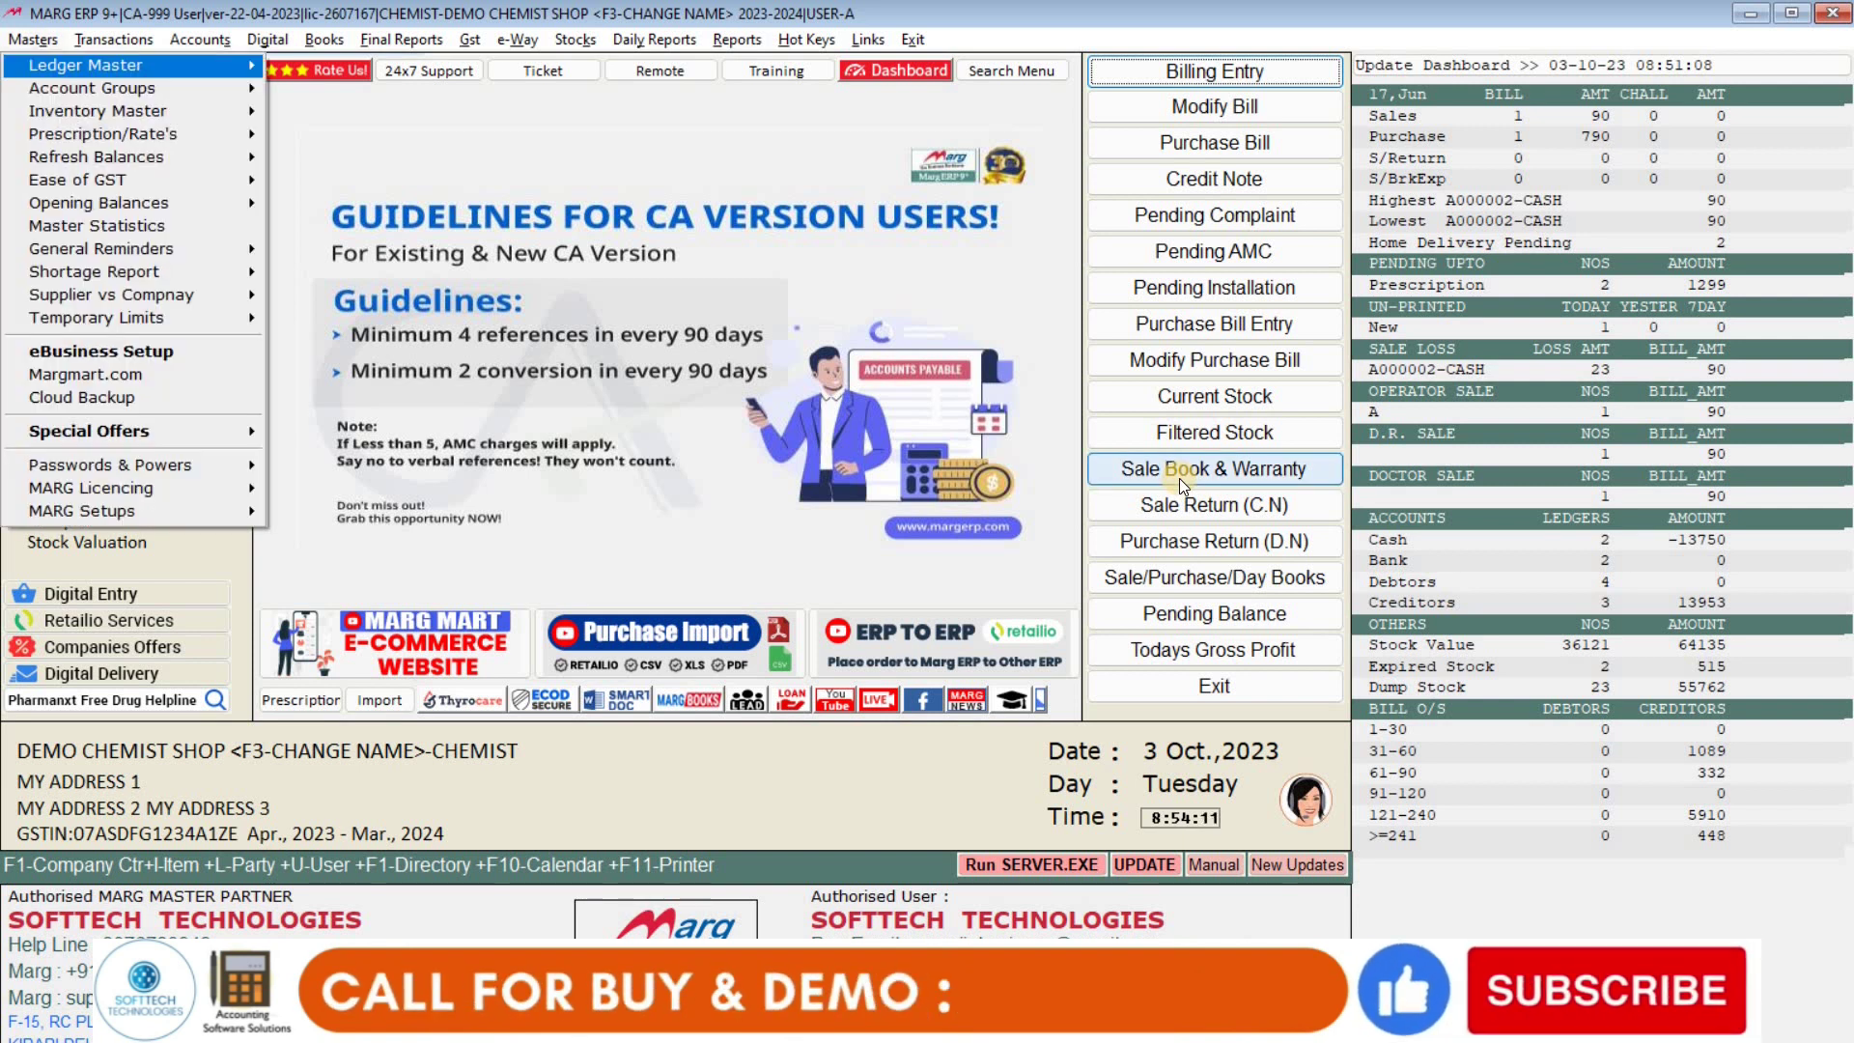
pyautogui.press('Up')
pyautogui.press('Right')
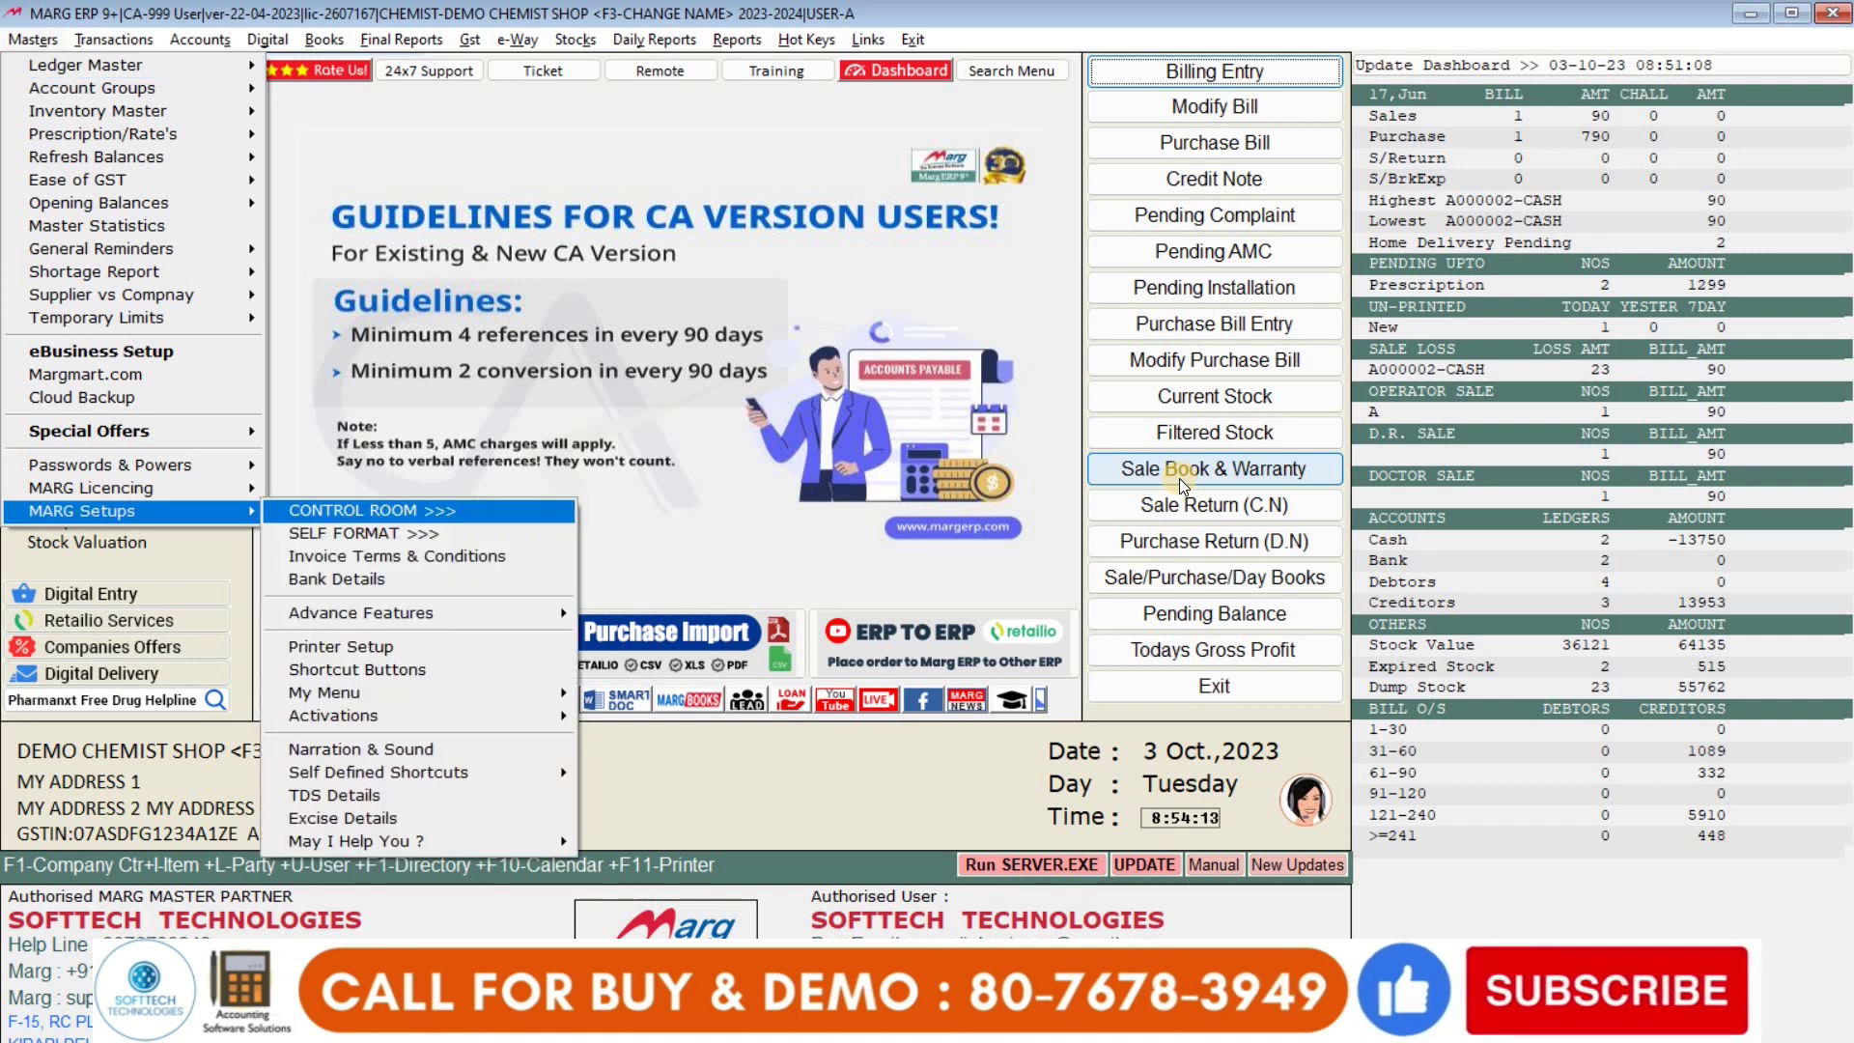
pyautogui.press('Return')
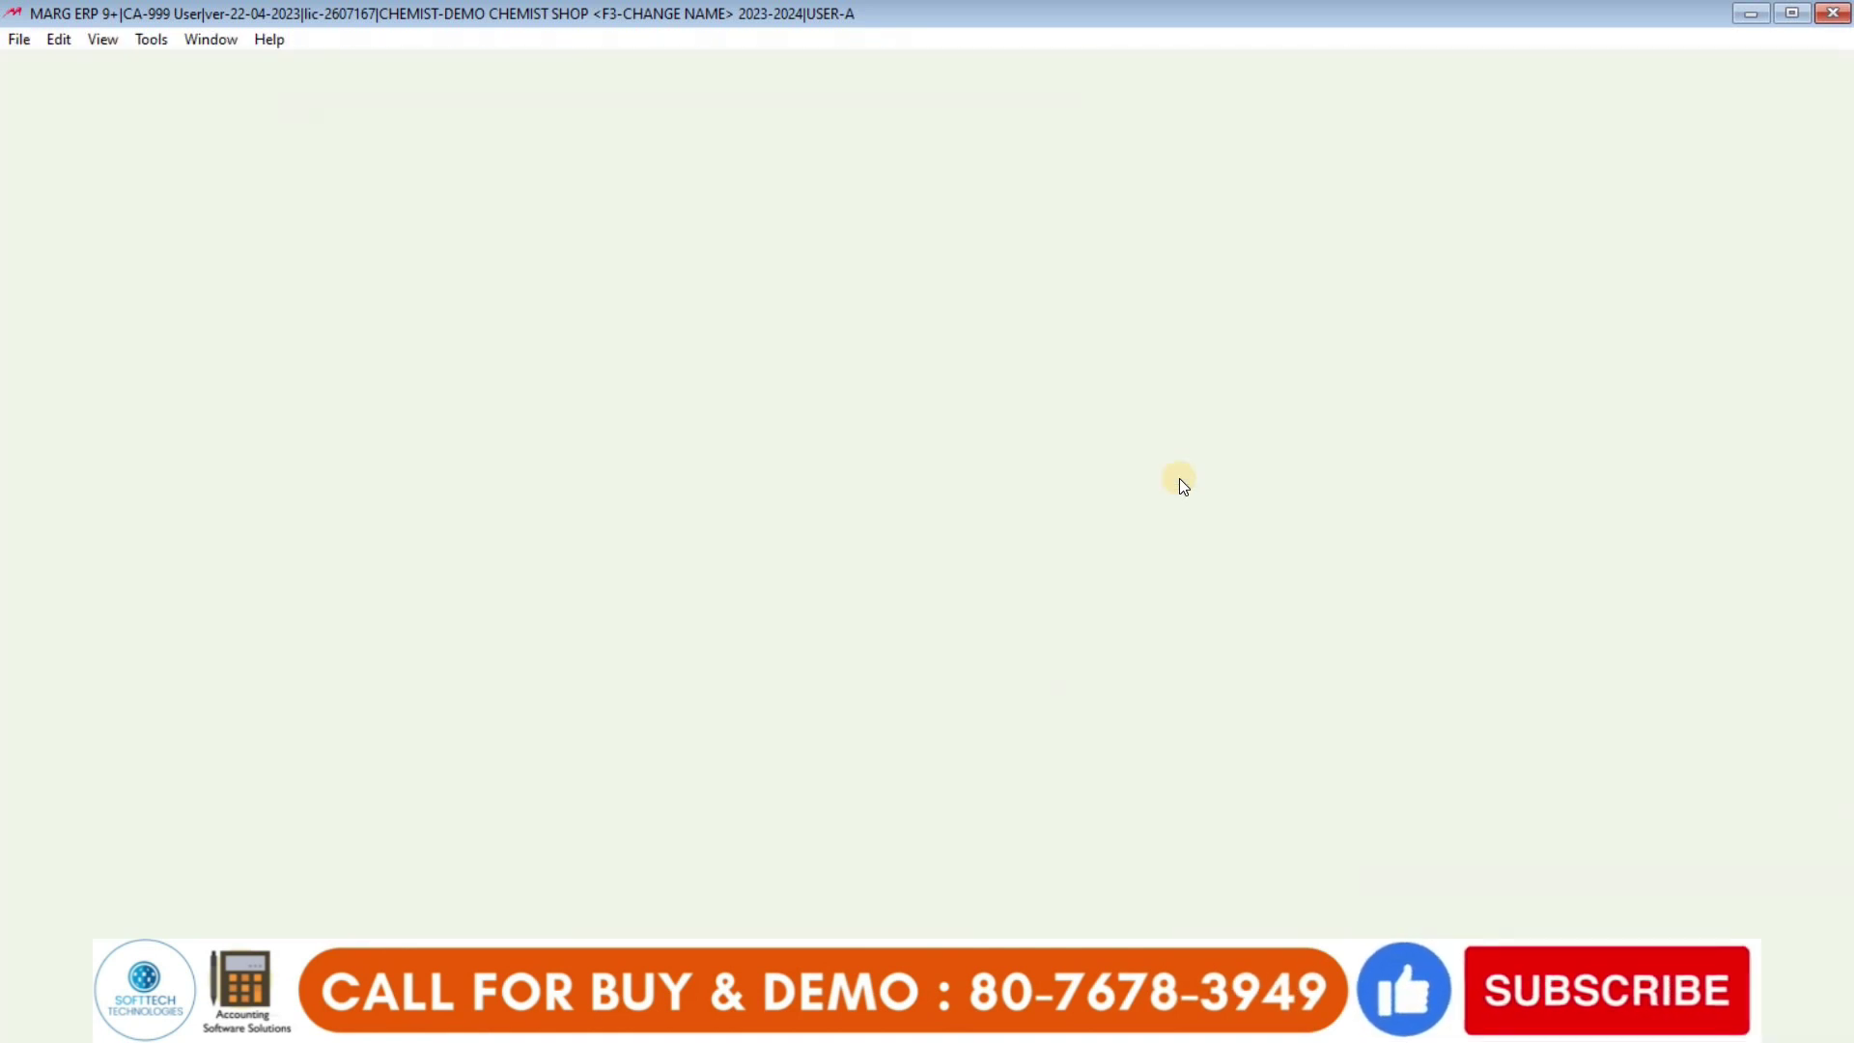
pyautogui.press('Return')
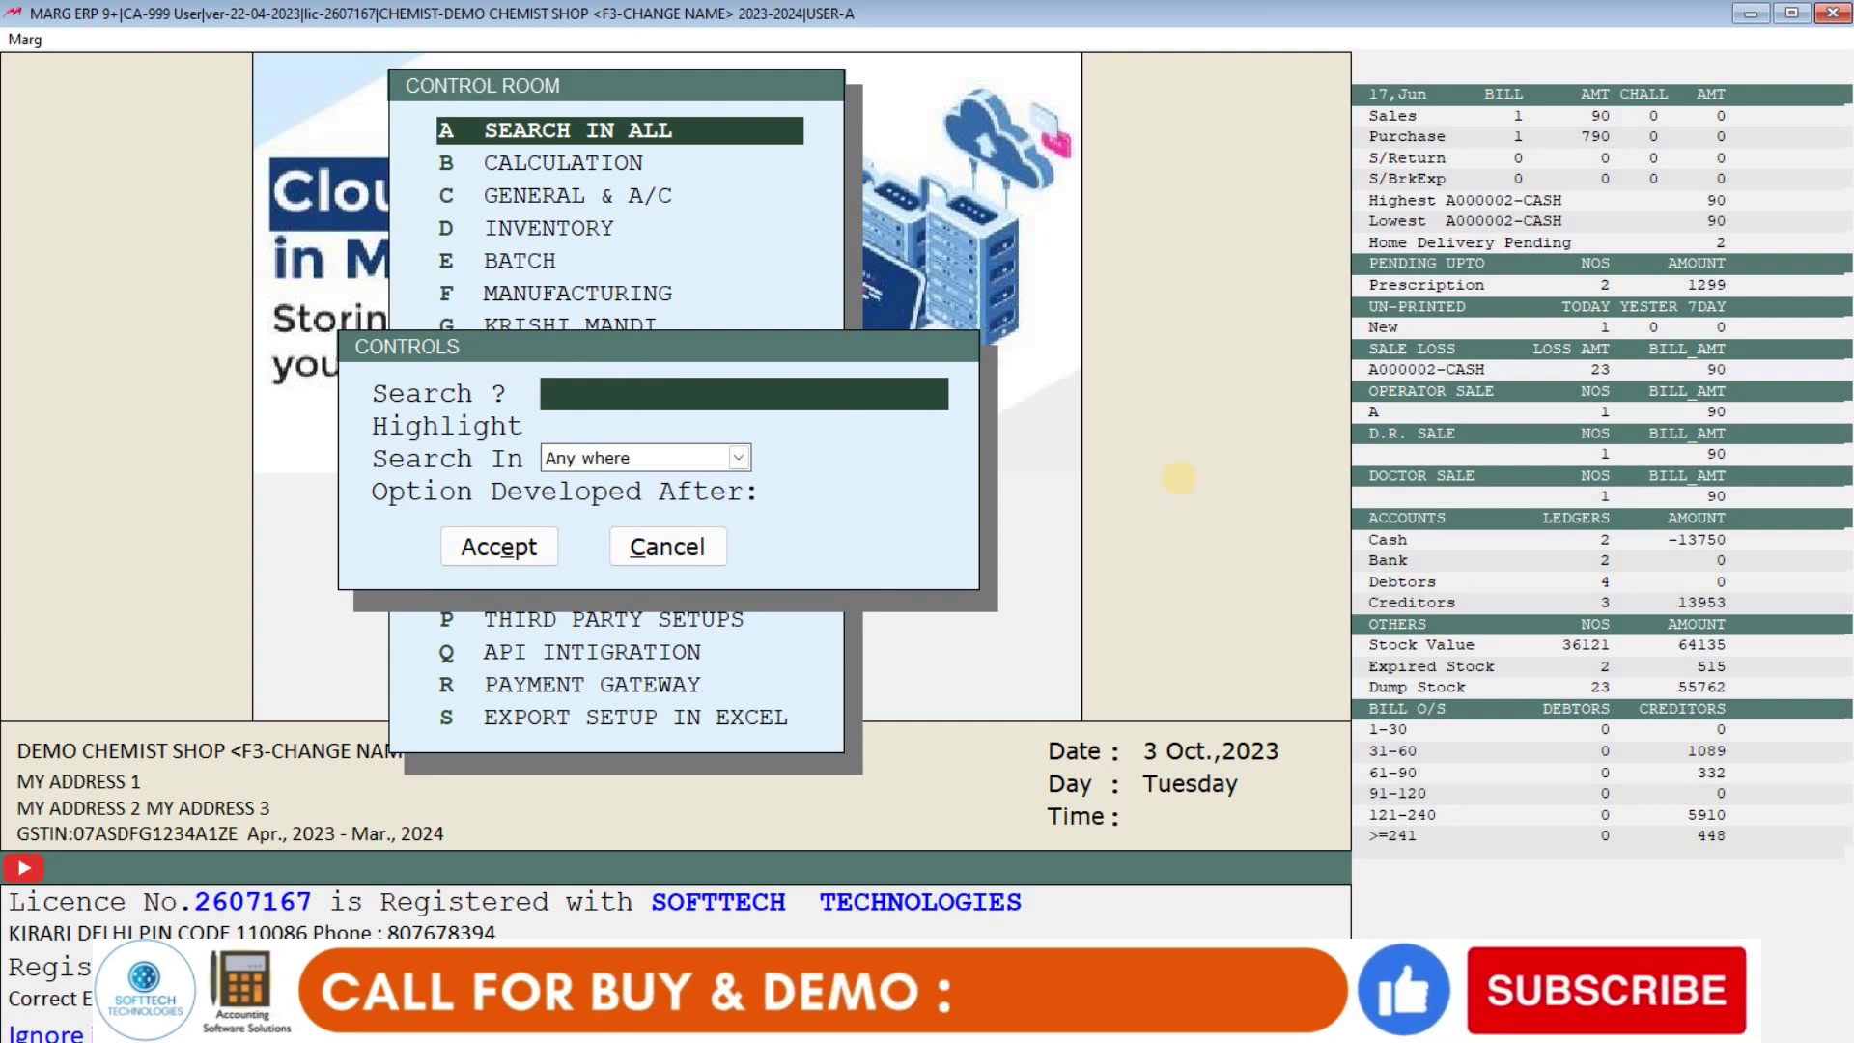
pyautogui.write('VOLUME DISCOUNT')
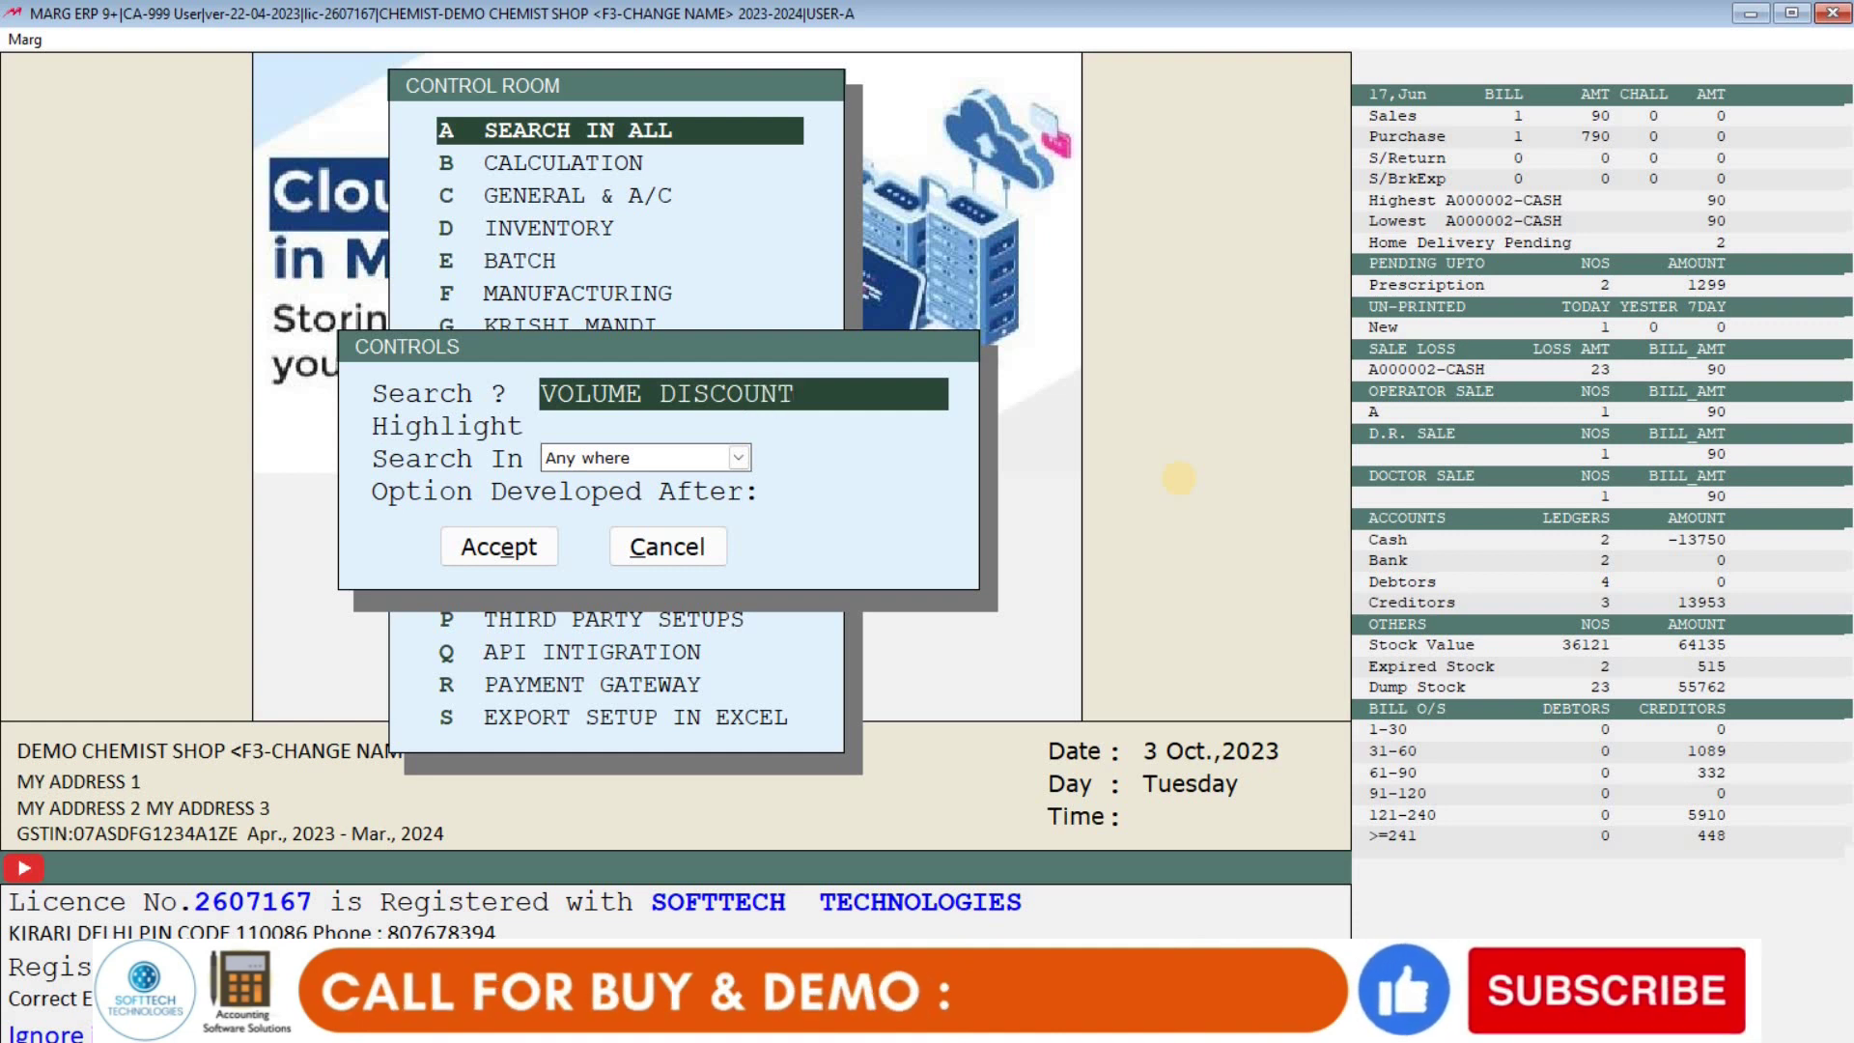
pyautogui.press('Return')
pyautogui.press('Return')
pyautogui.press('Return')
pyautogui.press('Return')
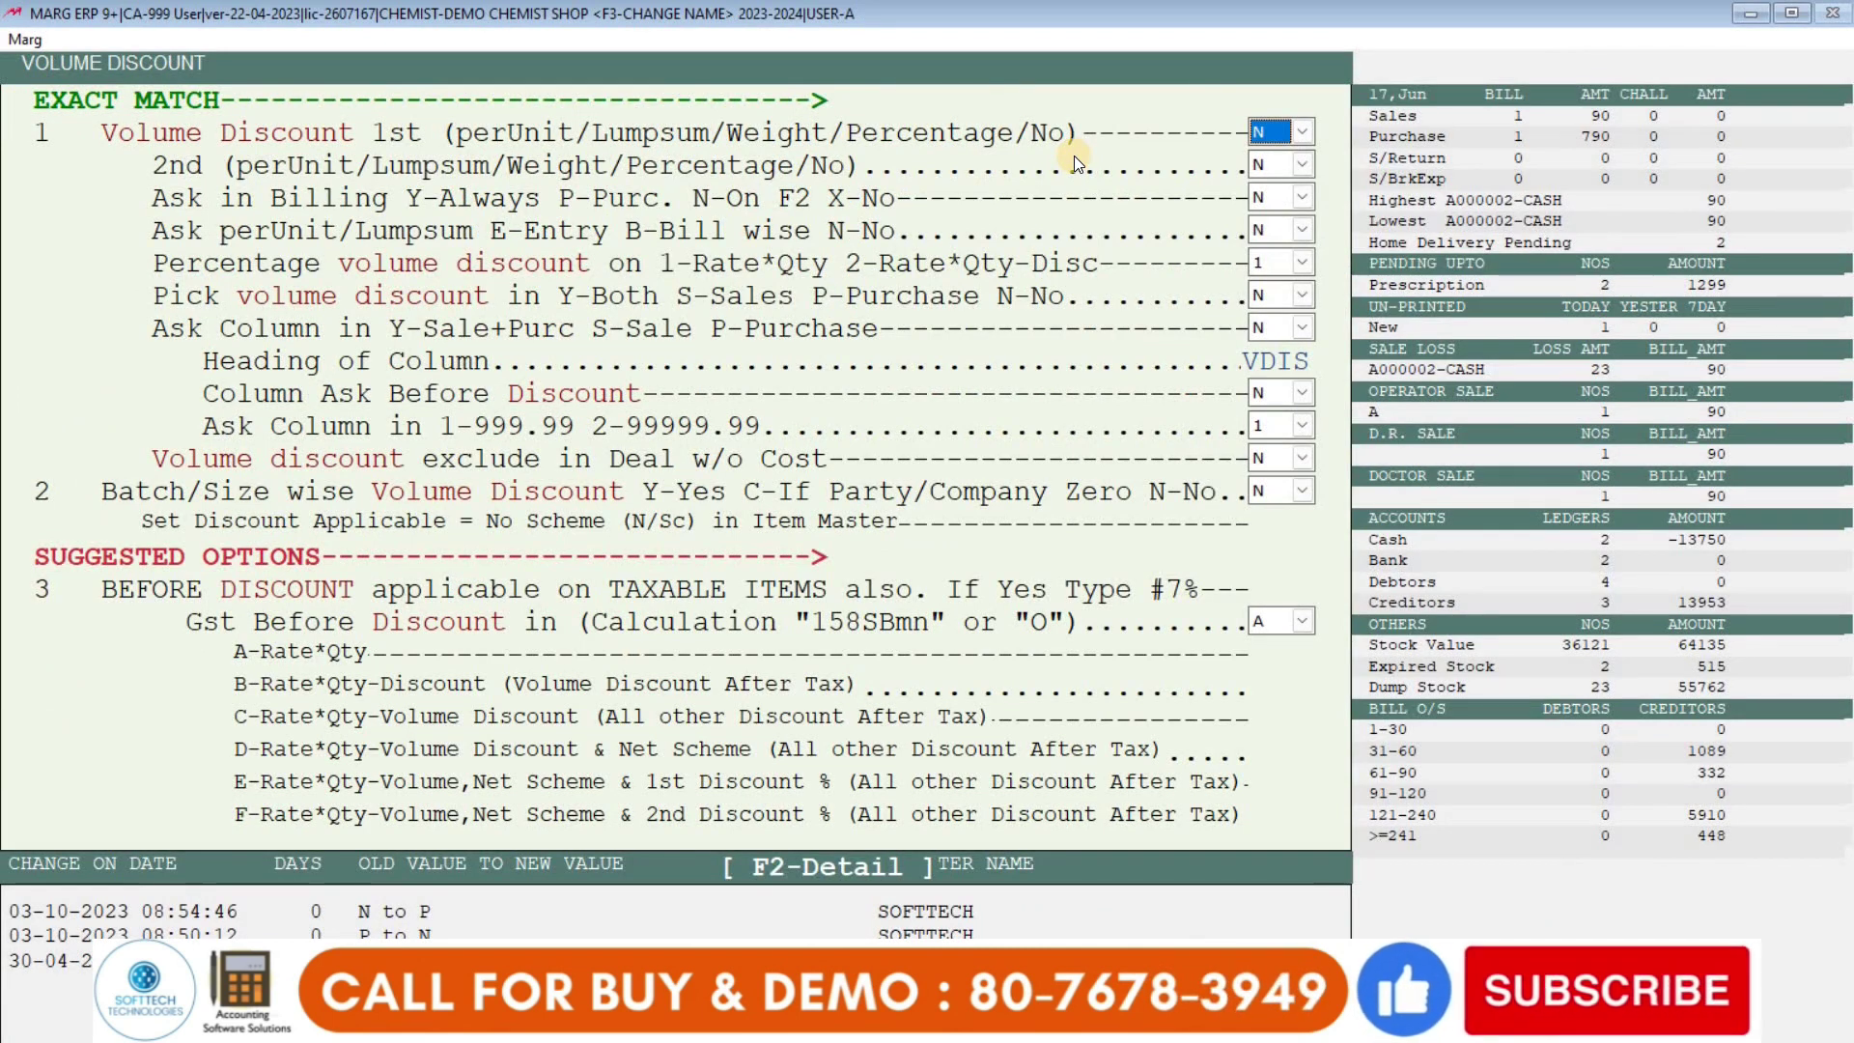
# Set both the 1st and 2nd Volume Discount options to U (per unit)
pyautogui.click(1267, 132)
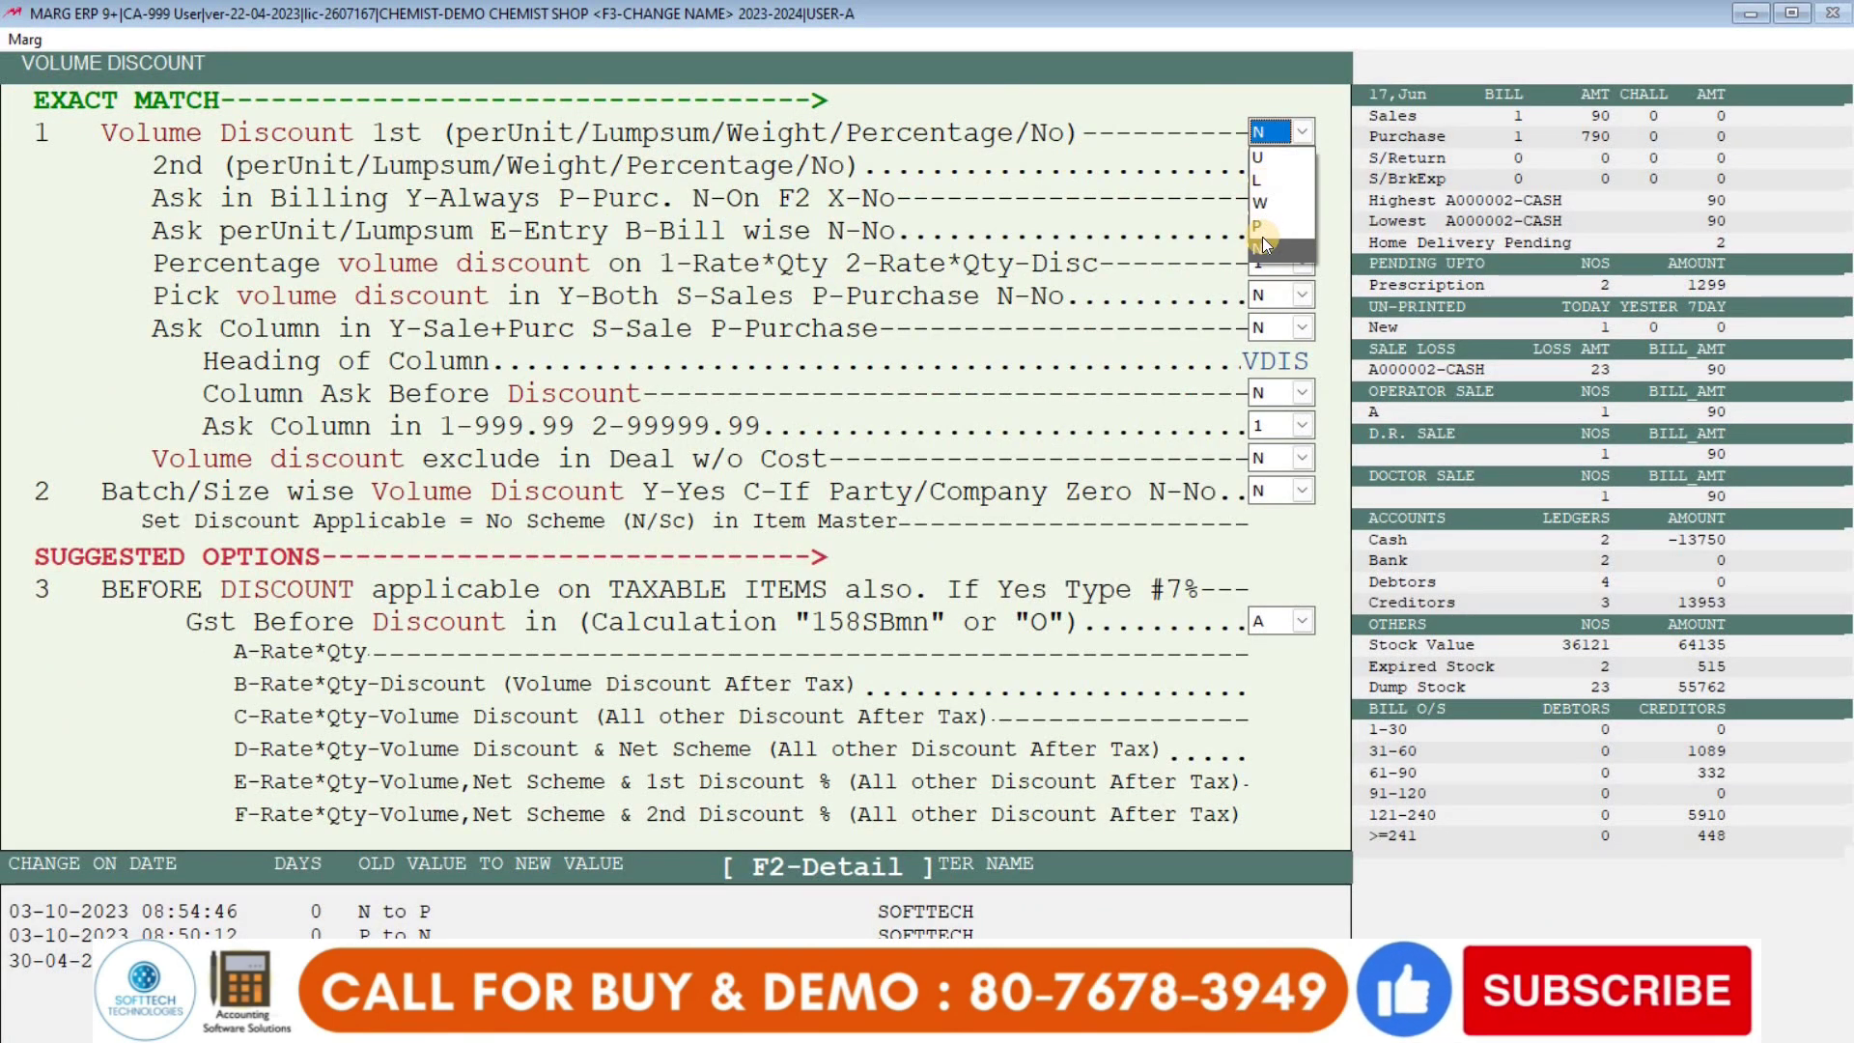
pyautogui.click(1265, 157)
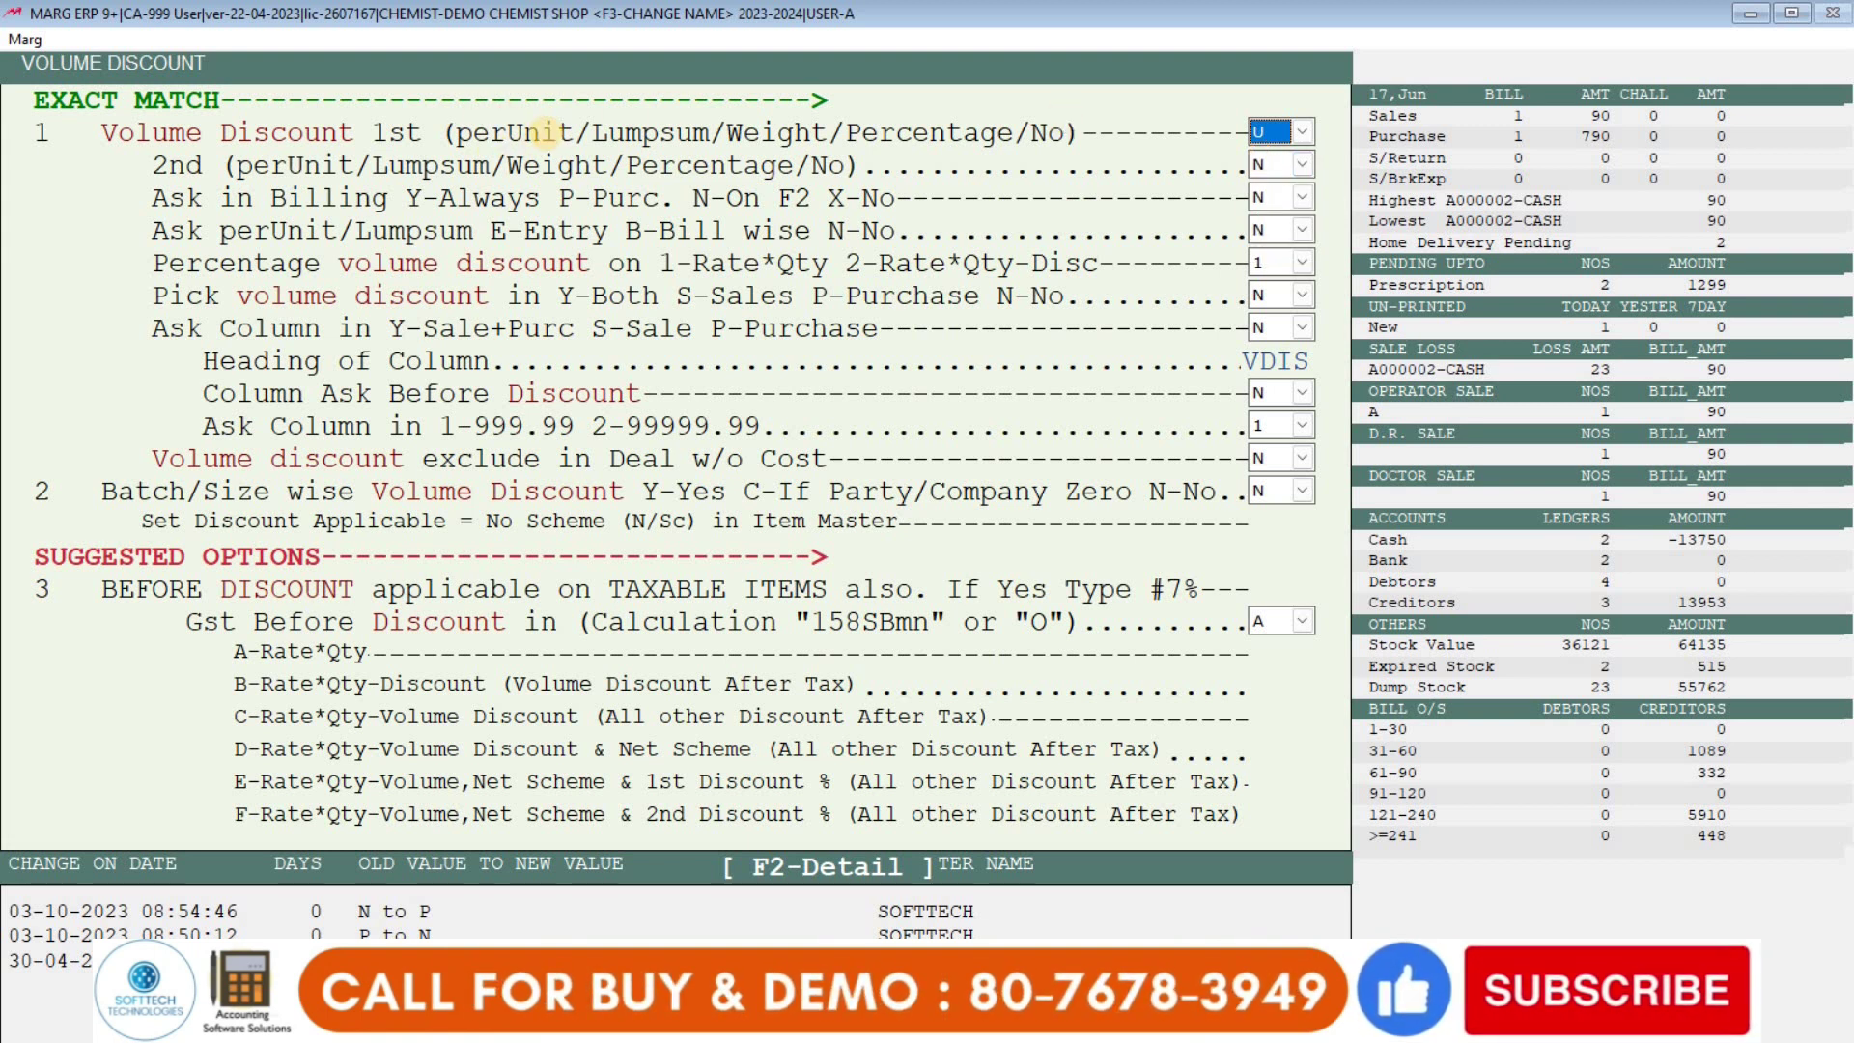
pyautogui.press('Return')
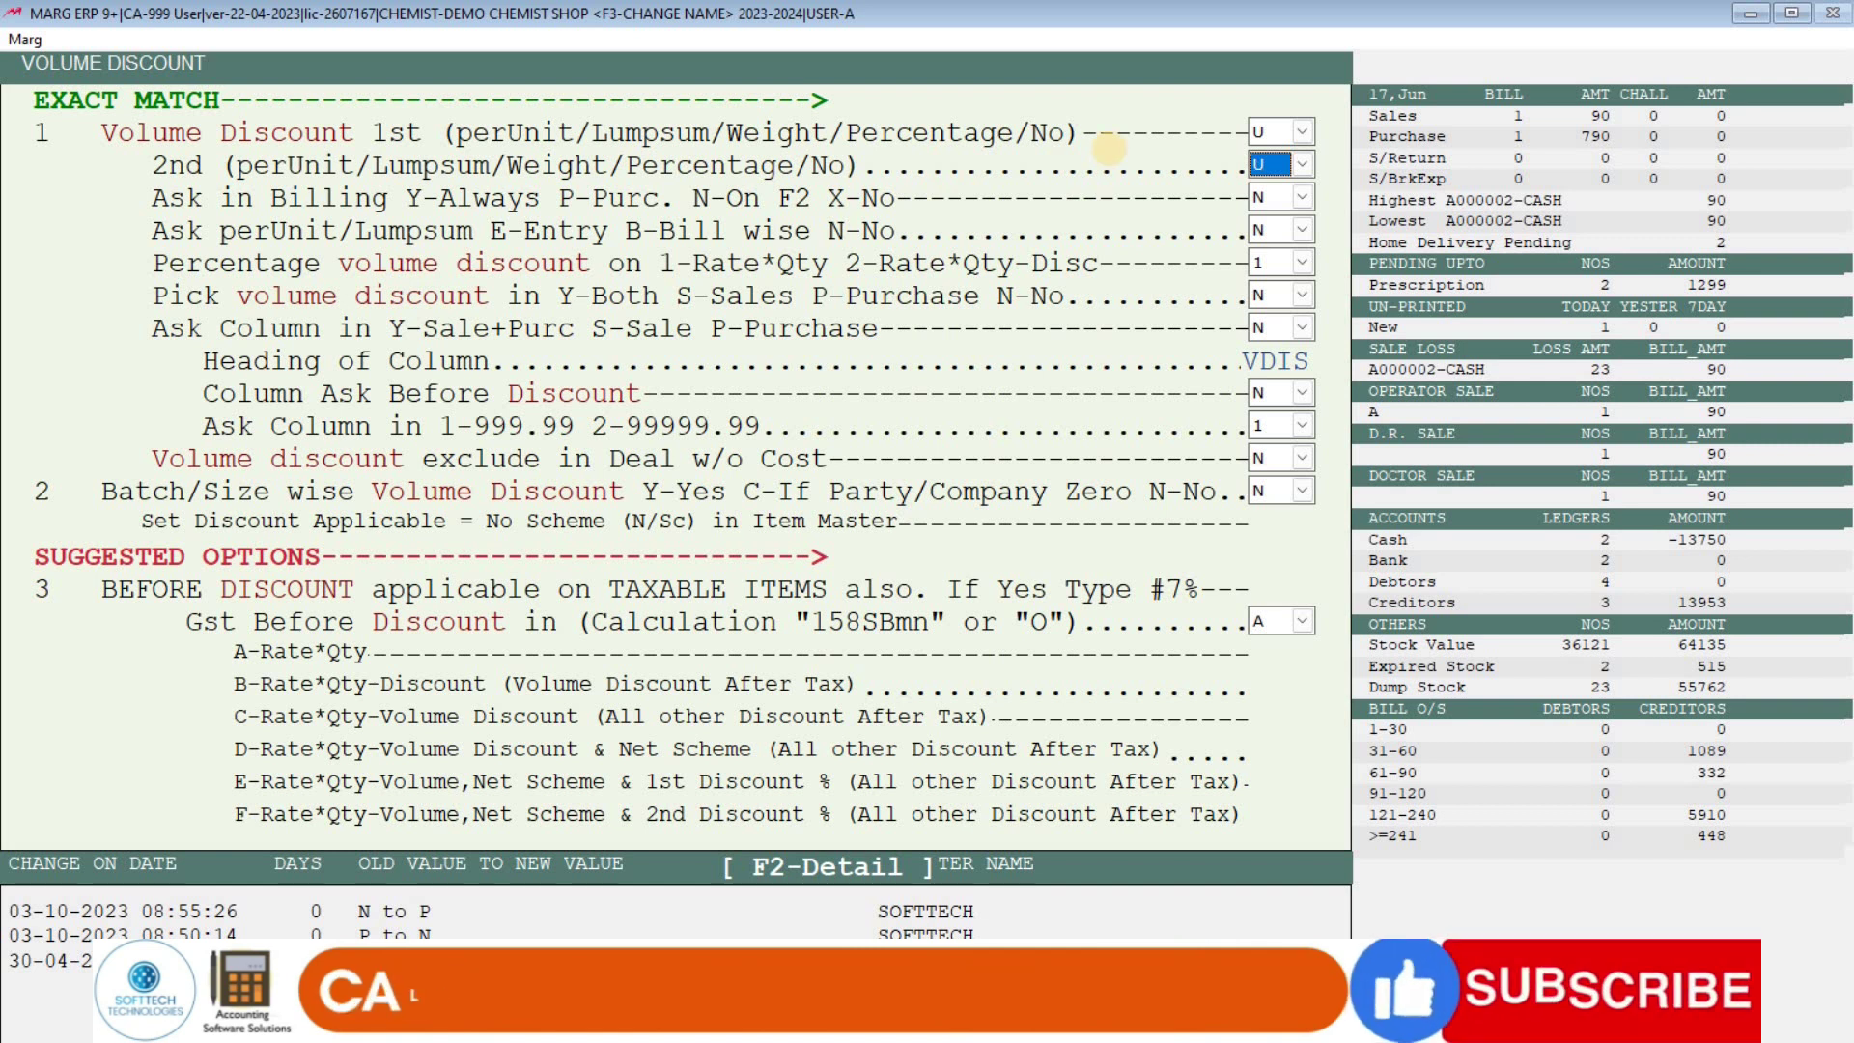
pyautogui.press('Return')
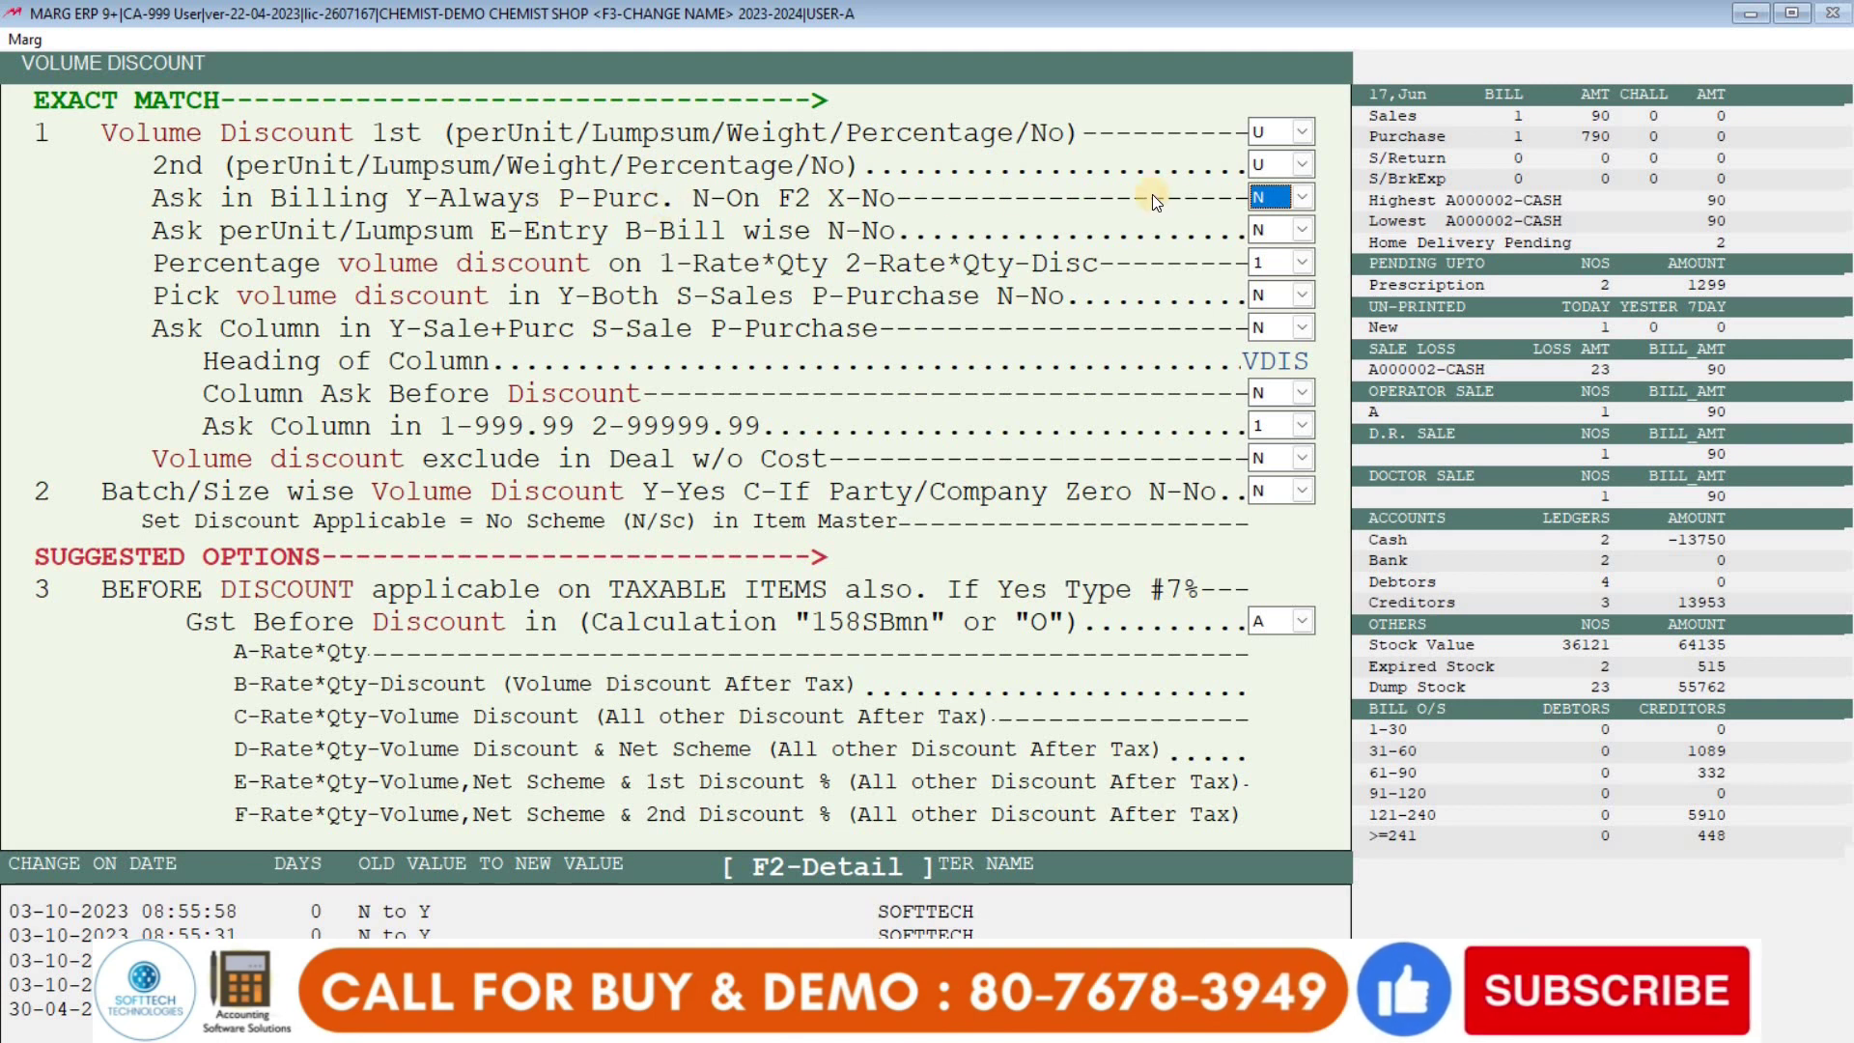
# Set Ask in Billing to Y (always) and Ask perUnit/Lumpsum to E (entry)
pyautogui.write('Y')
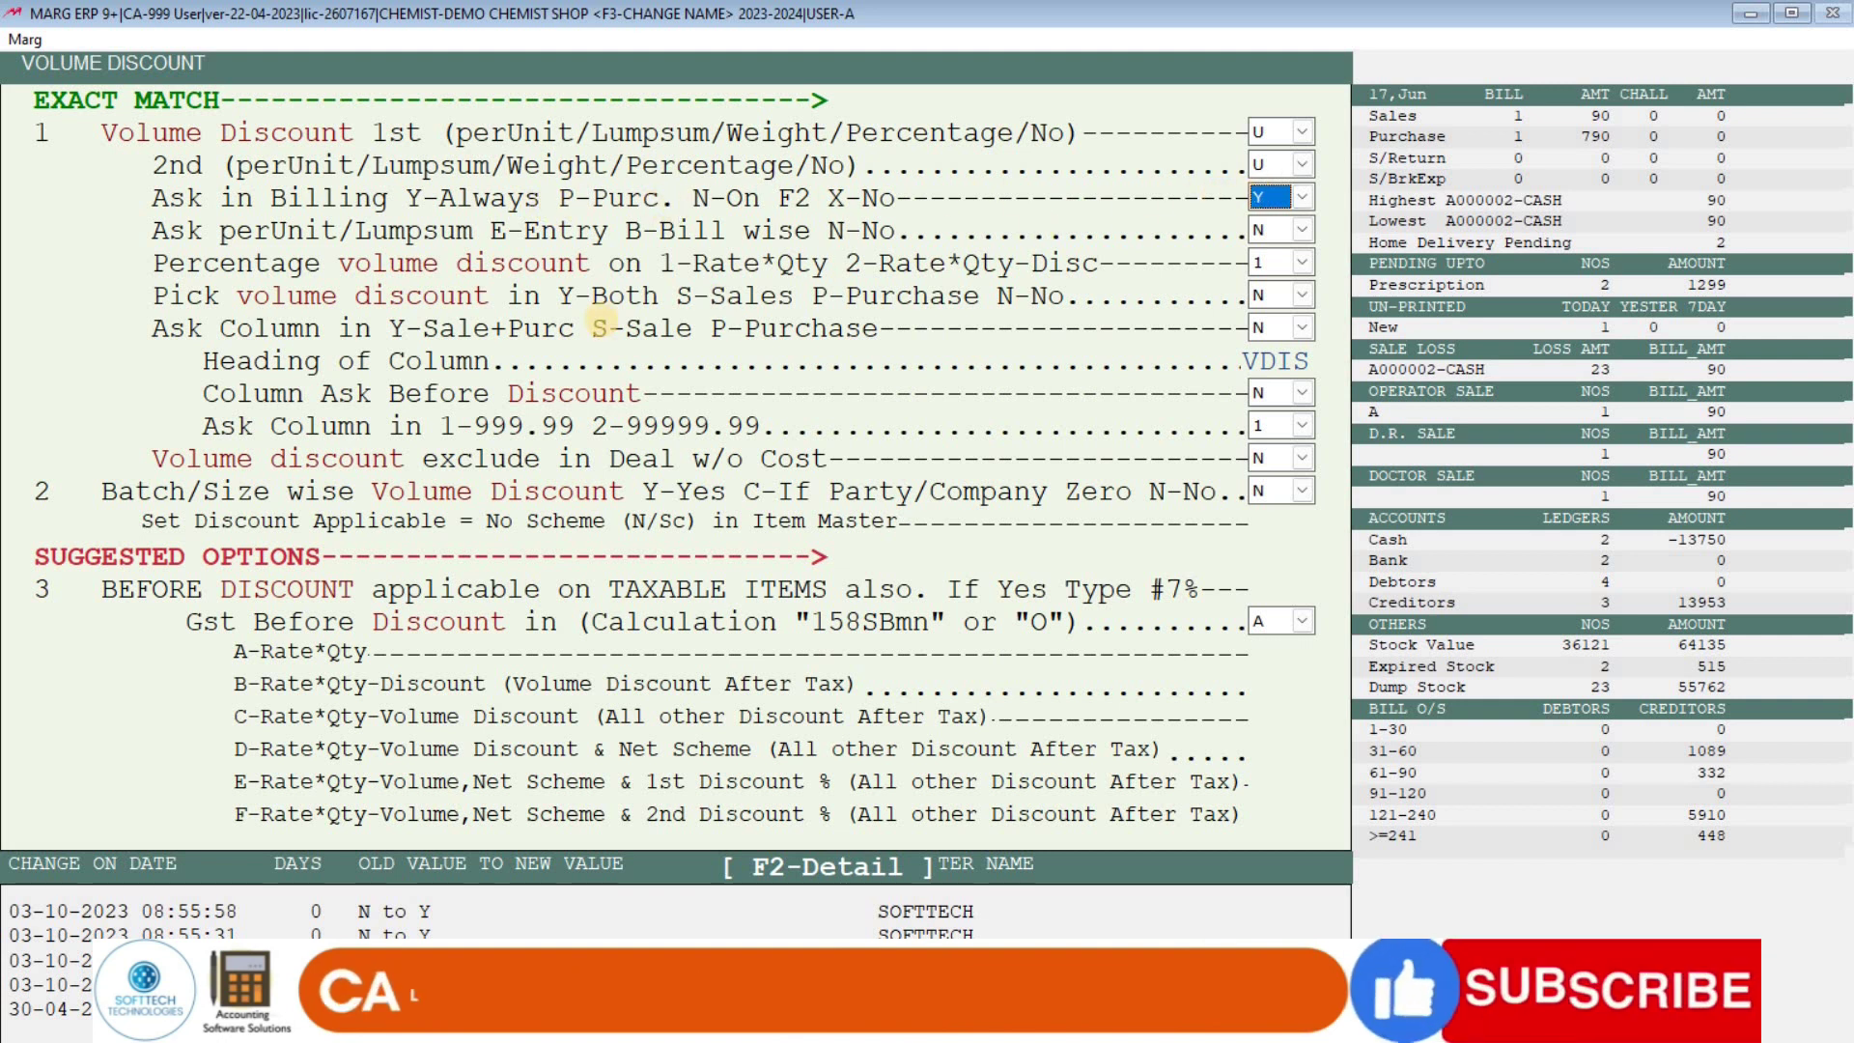
pyautogui.press('Return')
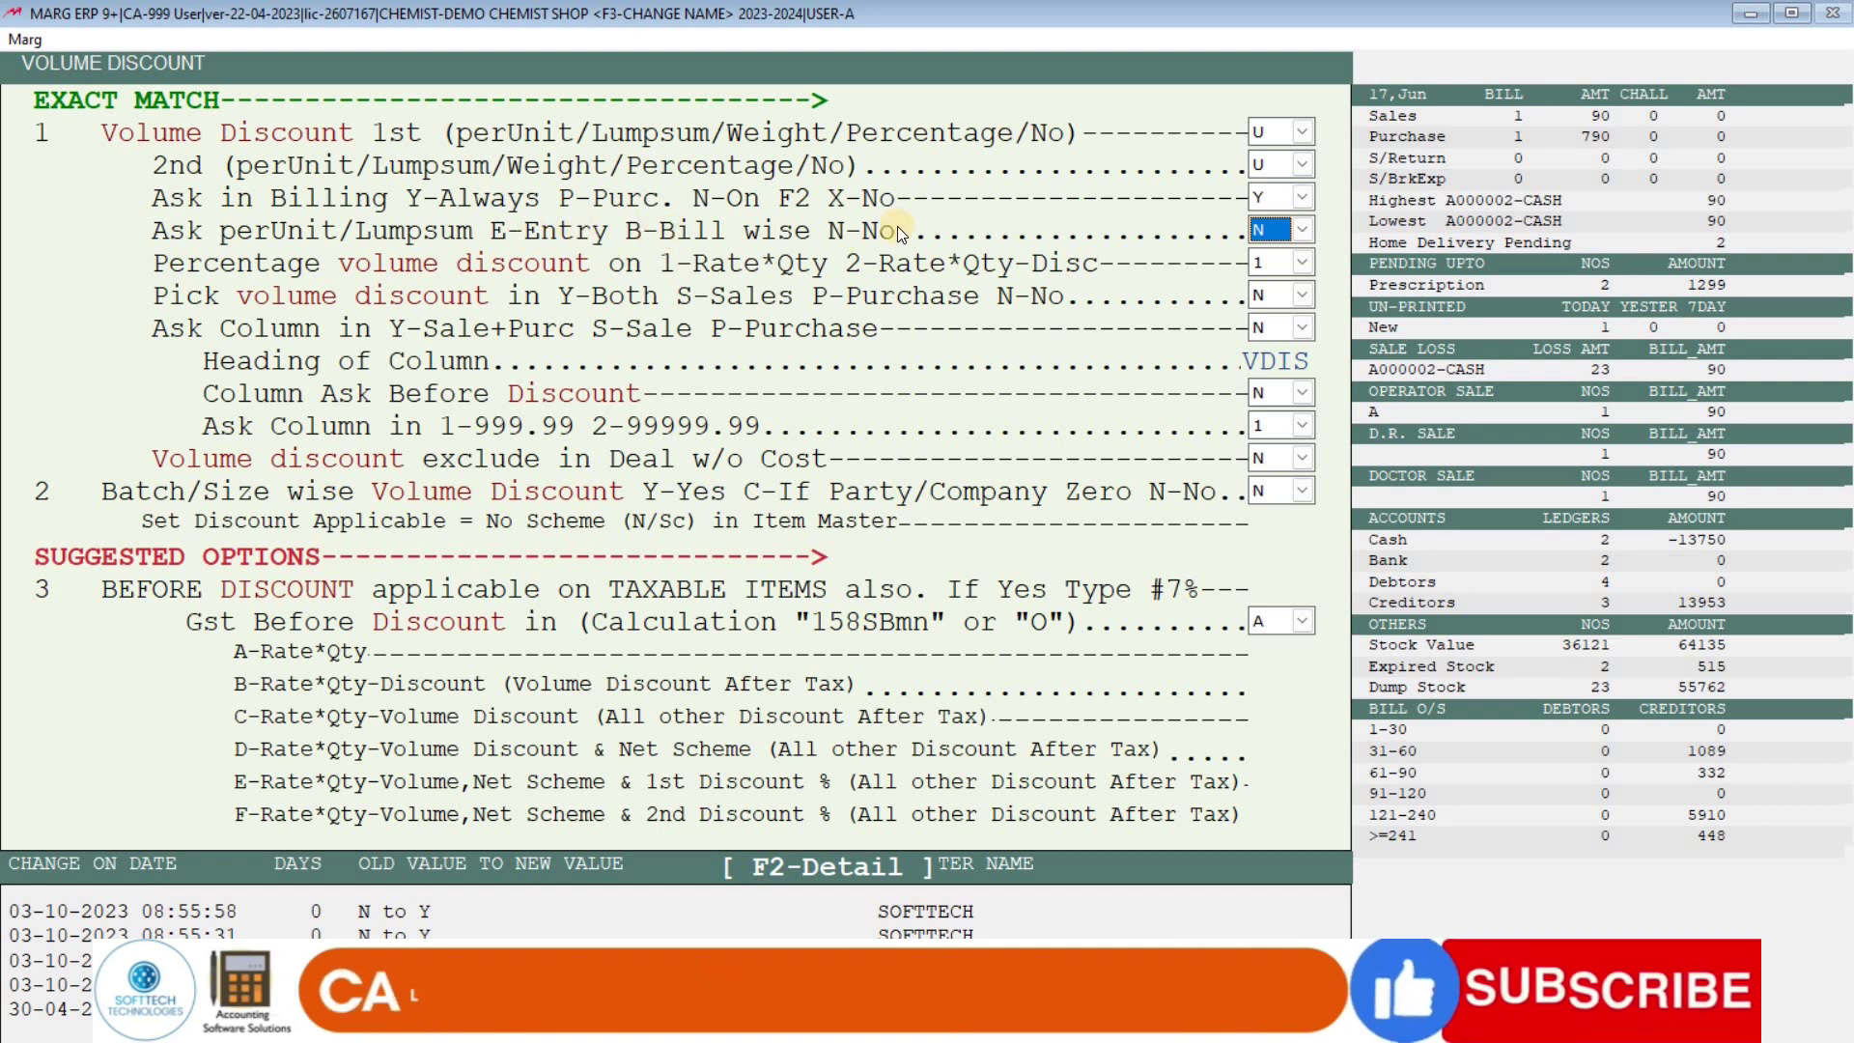
pyautogui.write('E')
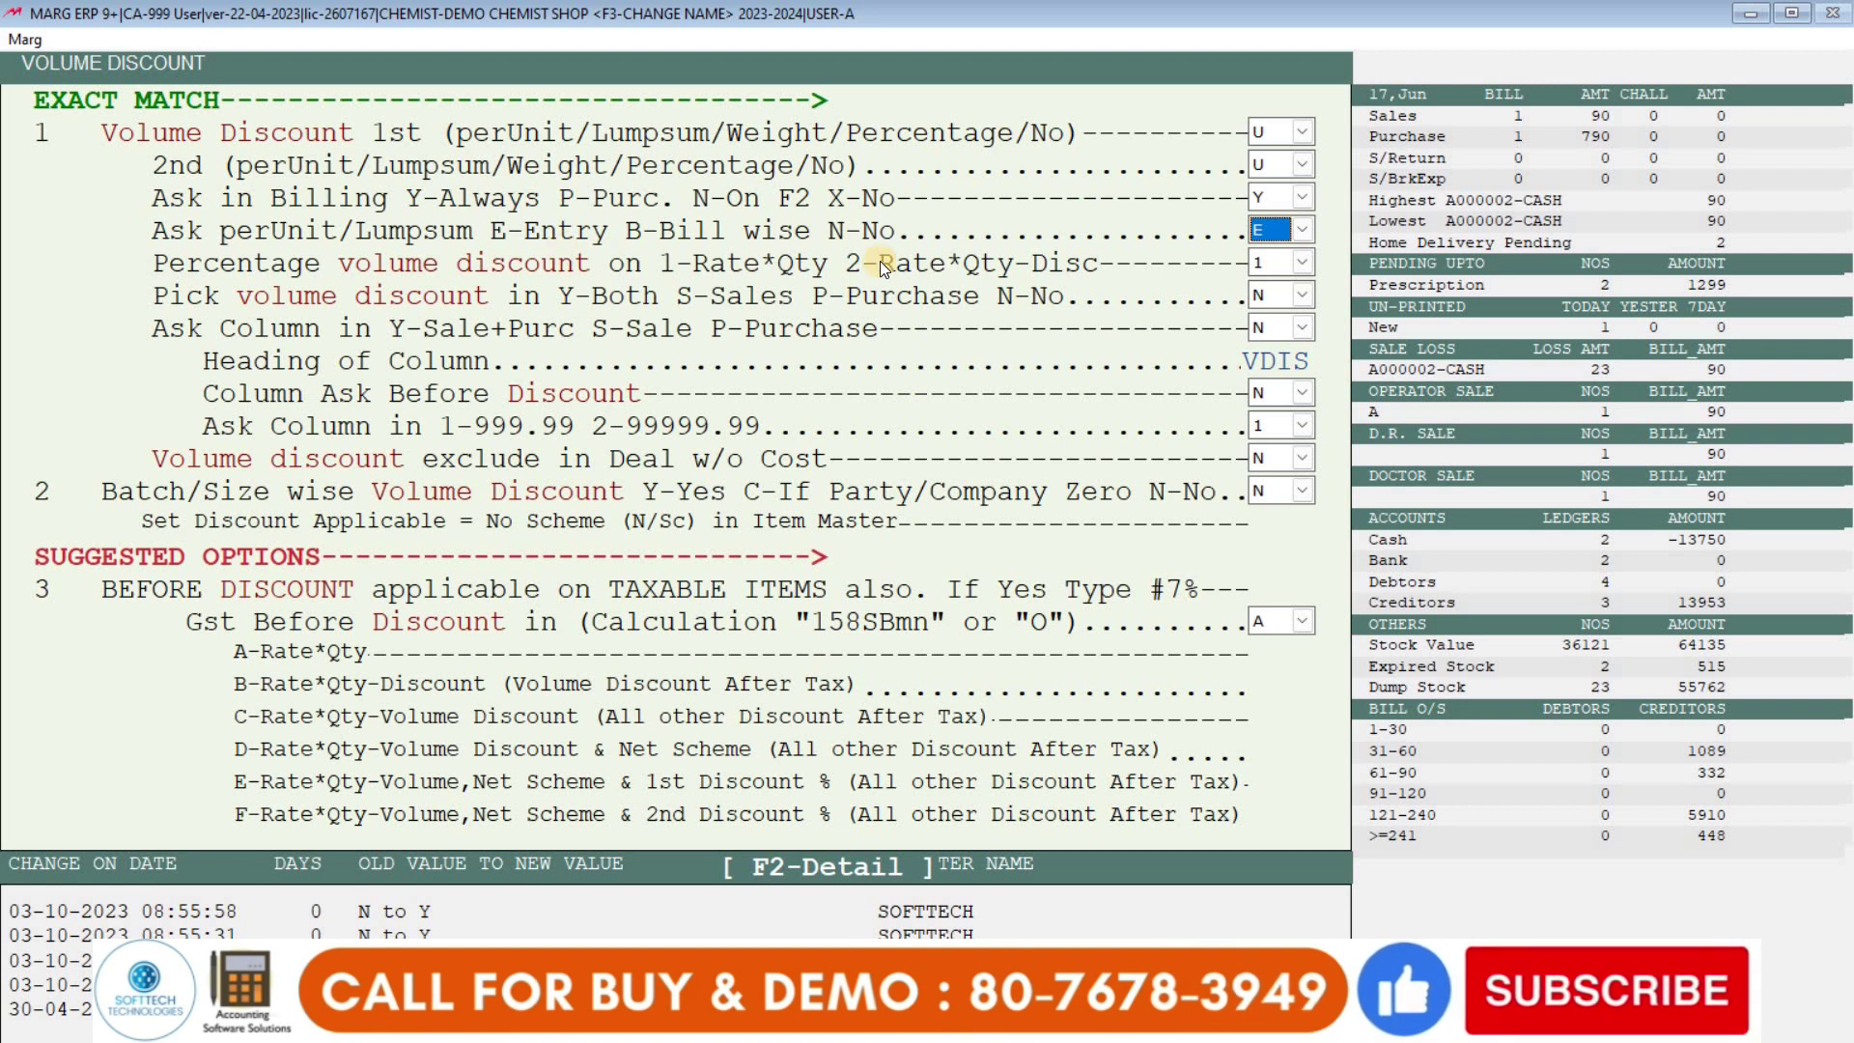
pyautogui.press('Return')
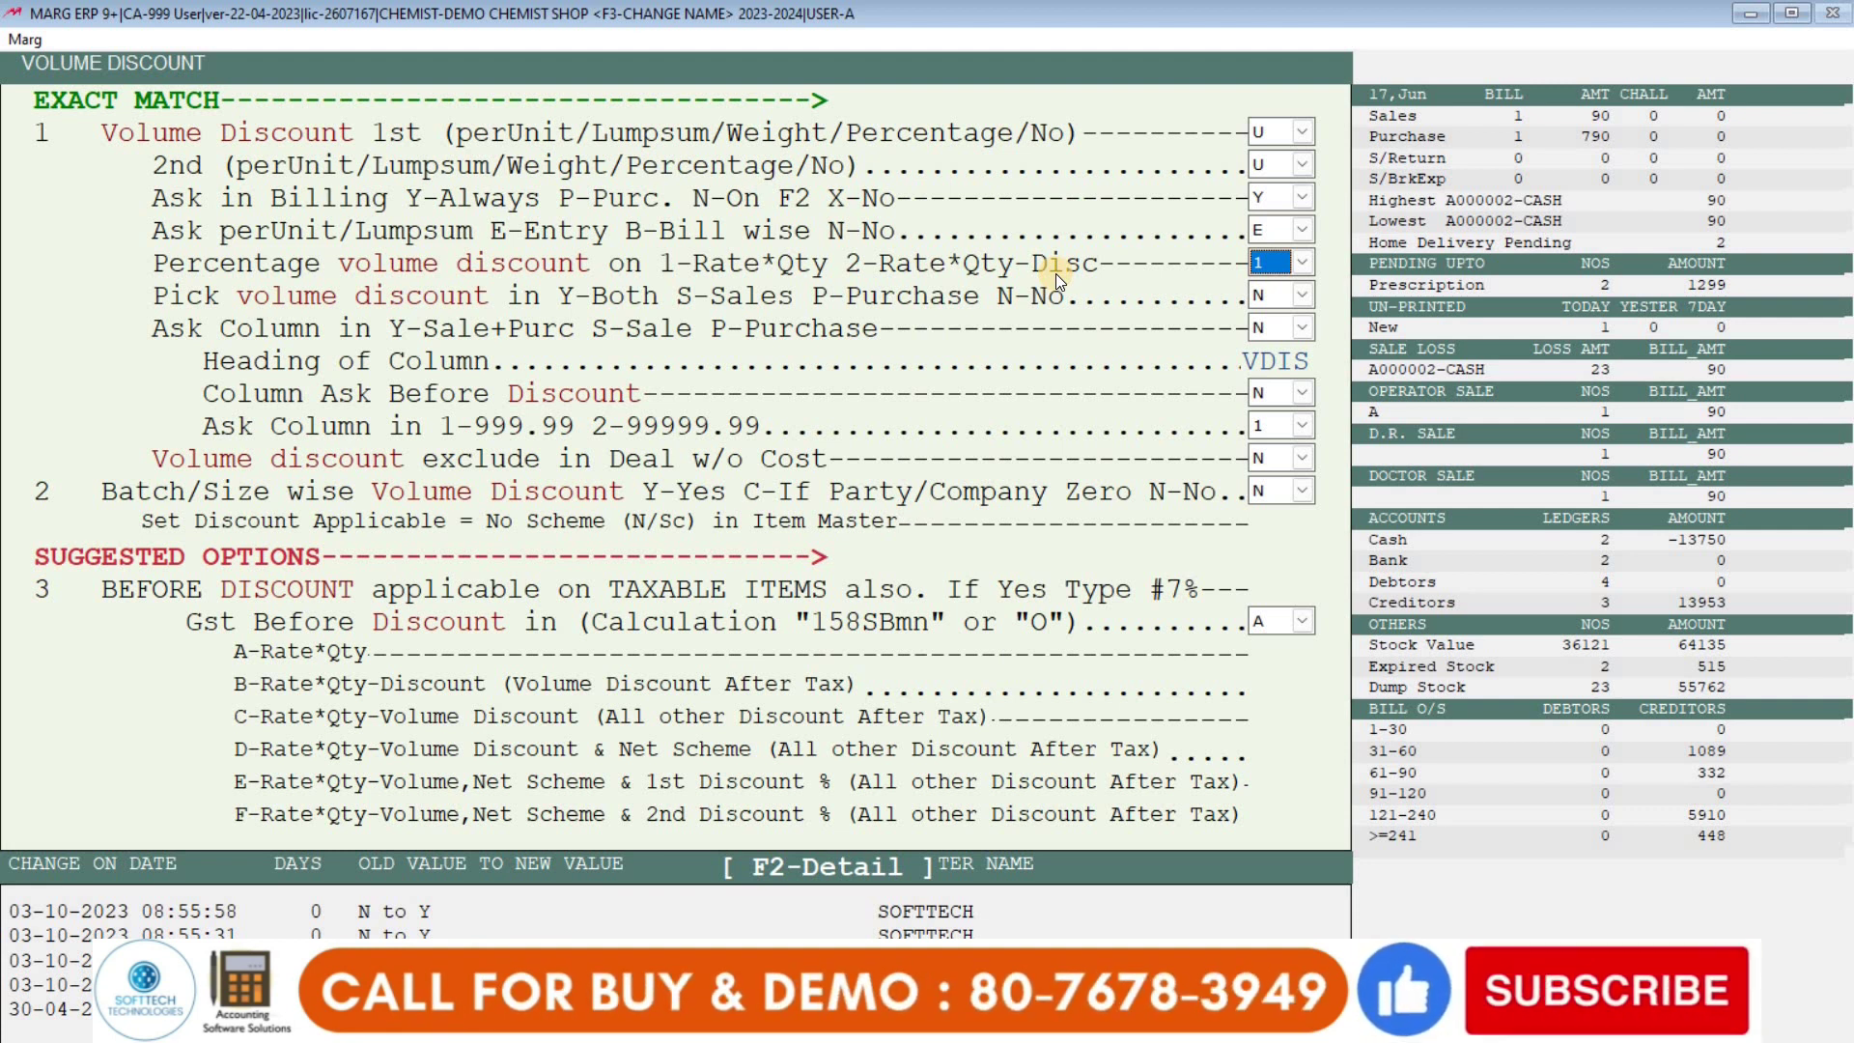
# Set Pick volume discount to Y (both), keeping the percentage basis at 1 and Ask Column at N
pyautogui.press('Return')
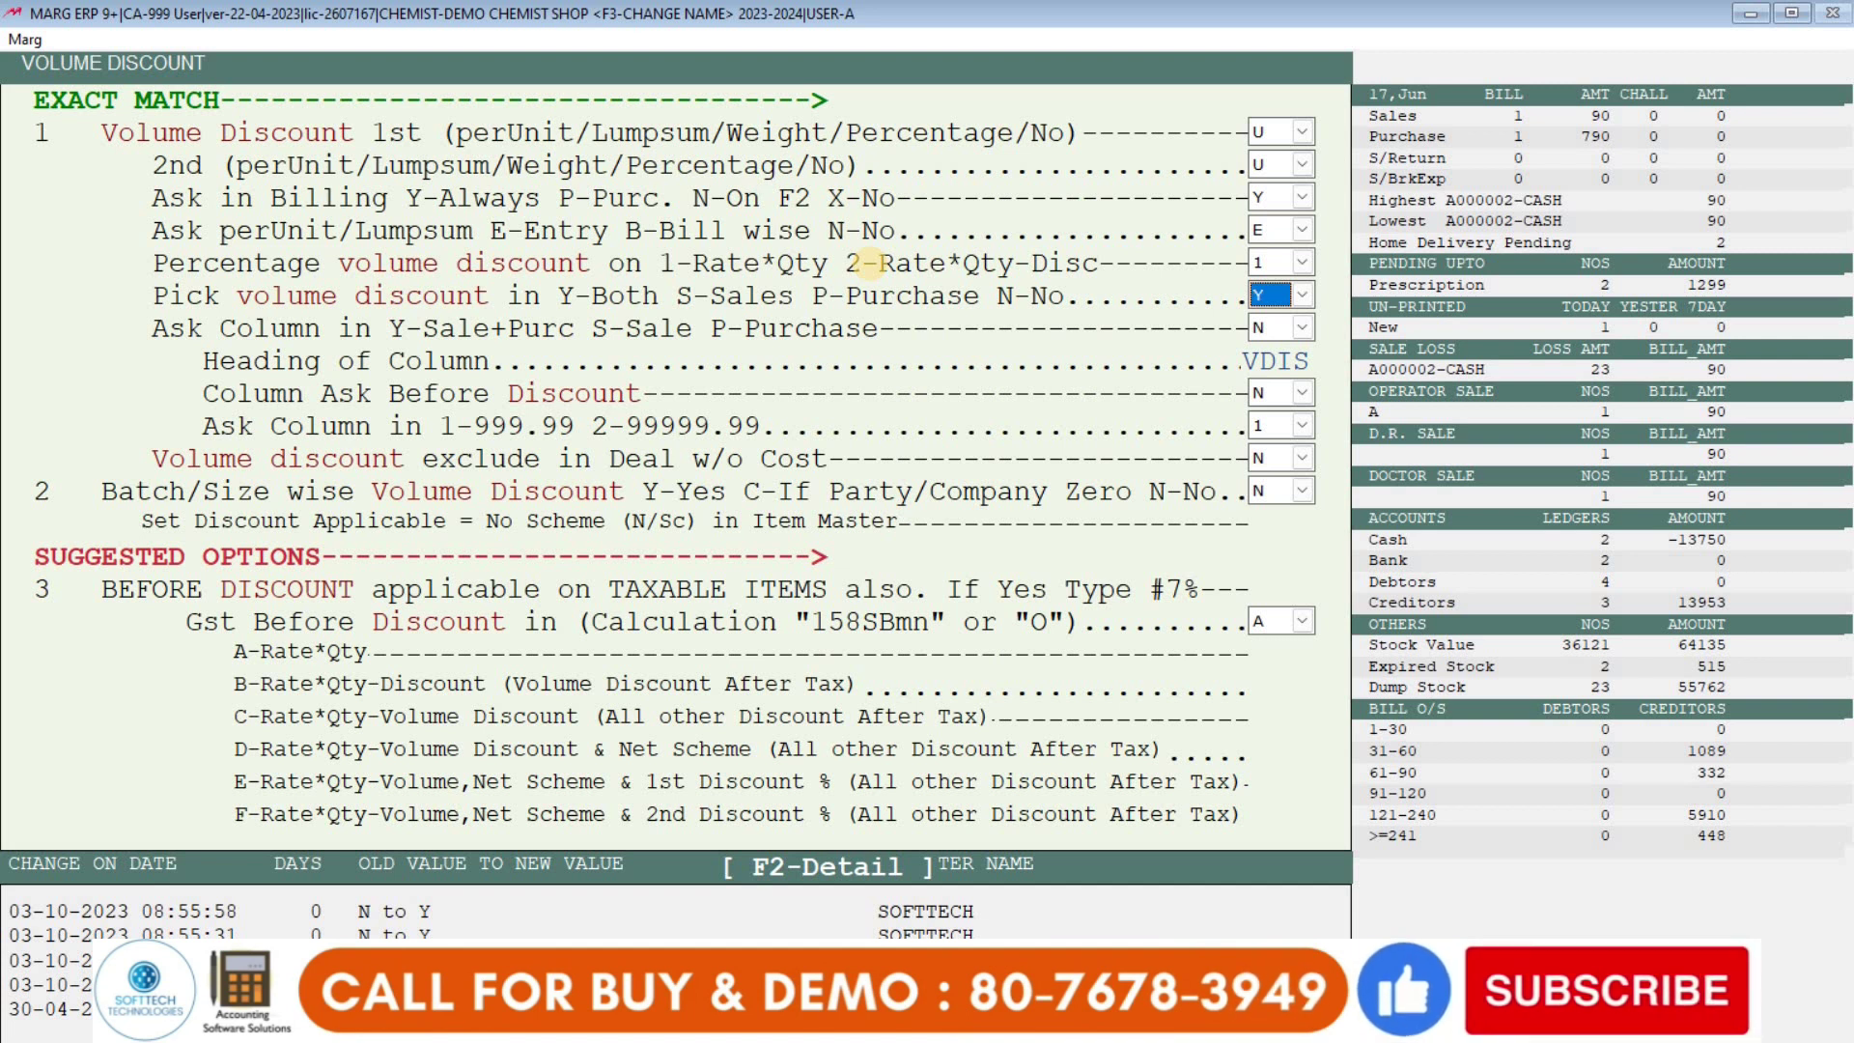
pyautogui.press('Return')
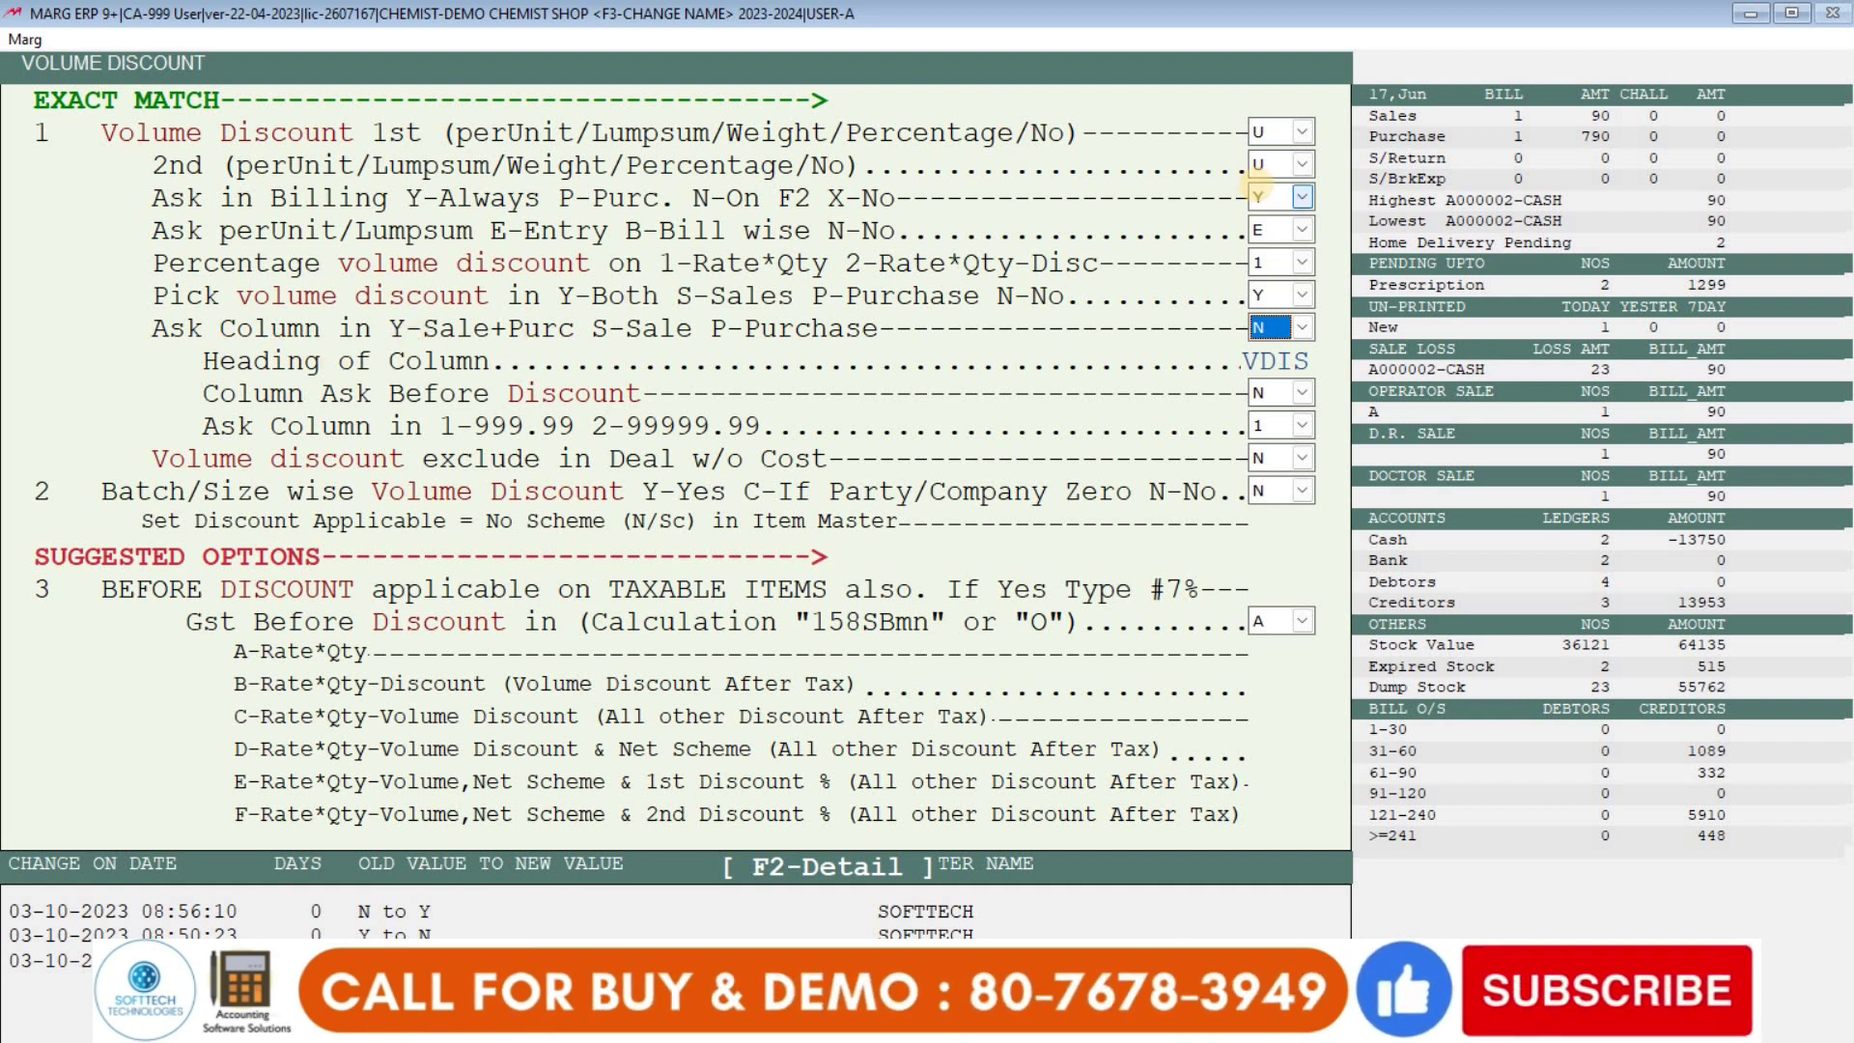
pyautogui.press('Return')
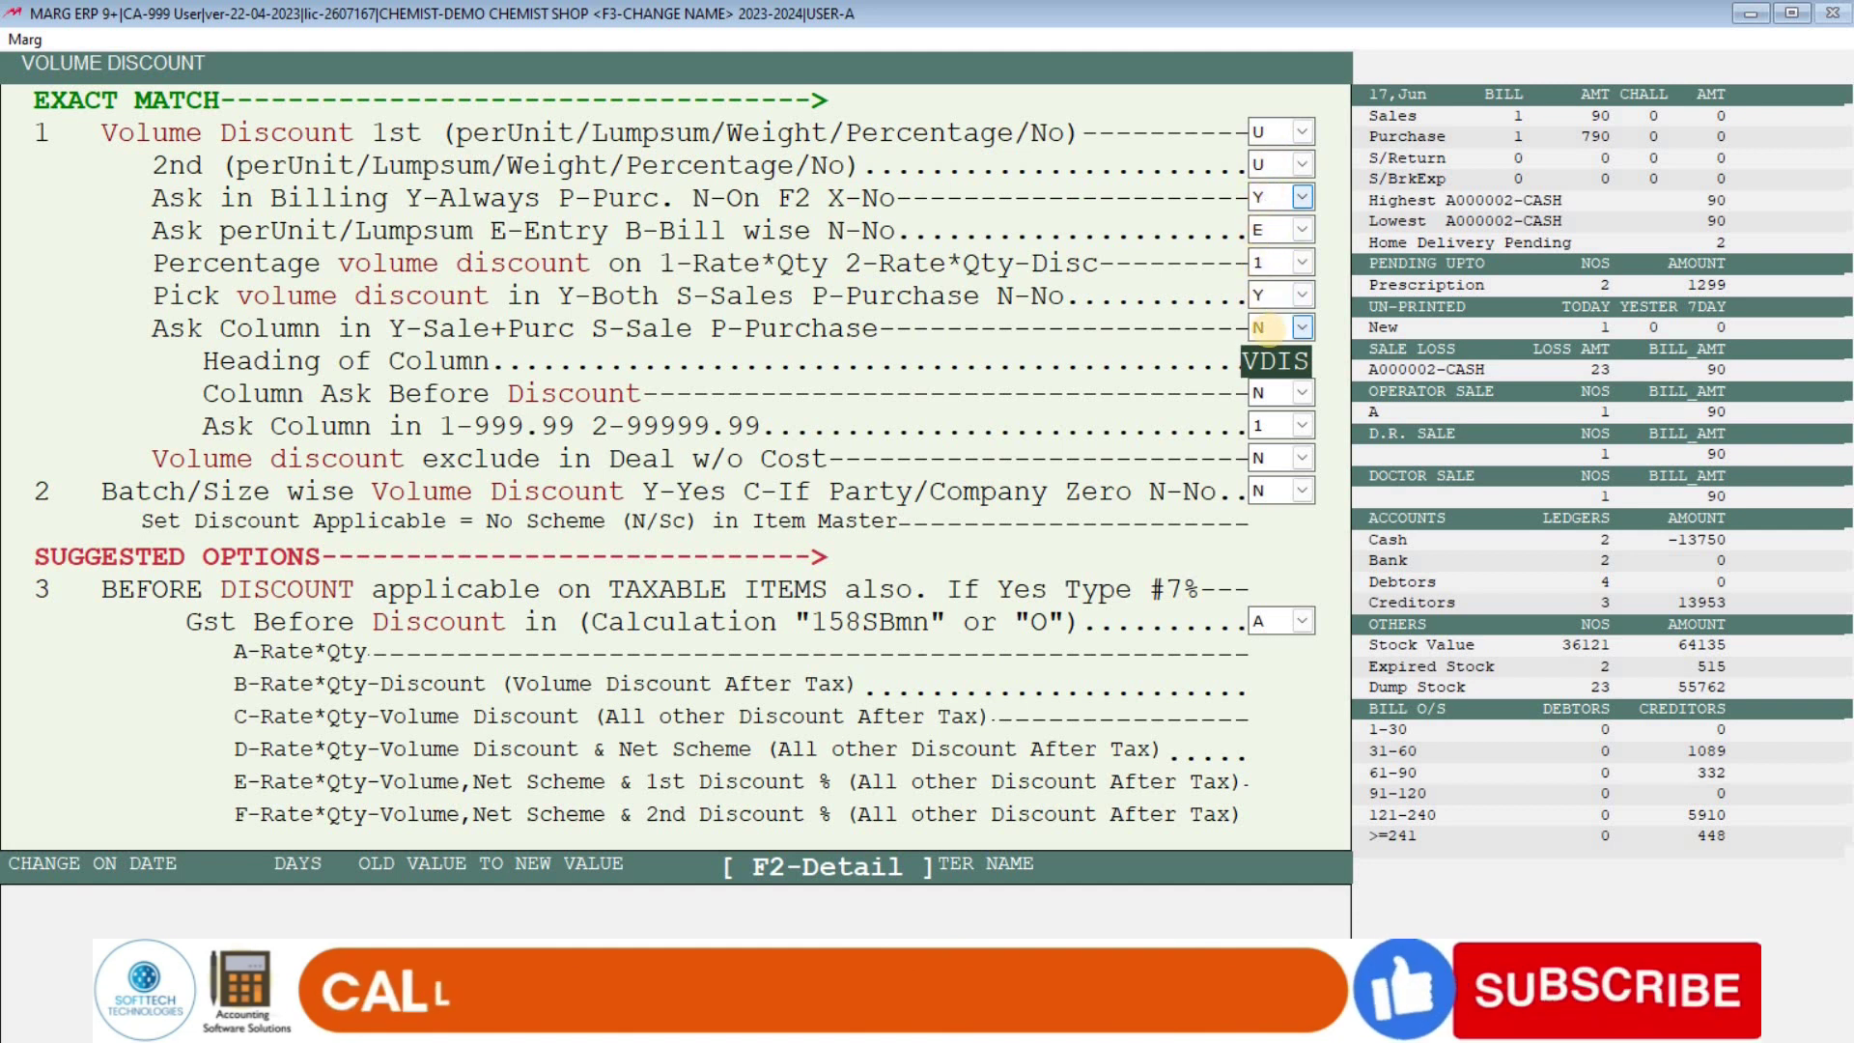
# Leave the Control Room and save the changed volume discount settings
pyautogui.press('Return')
pyautogui.press('Escape')
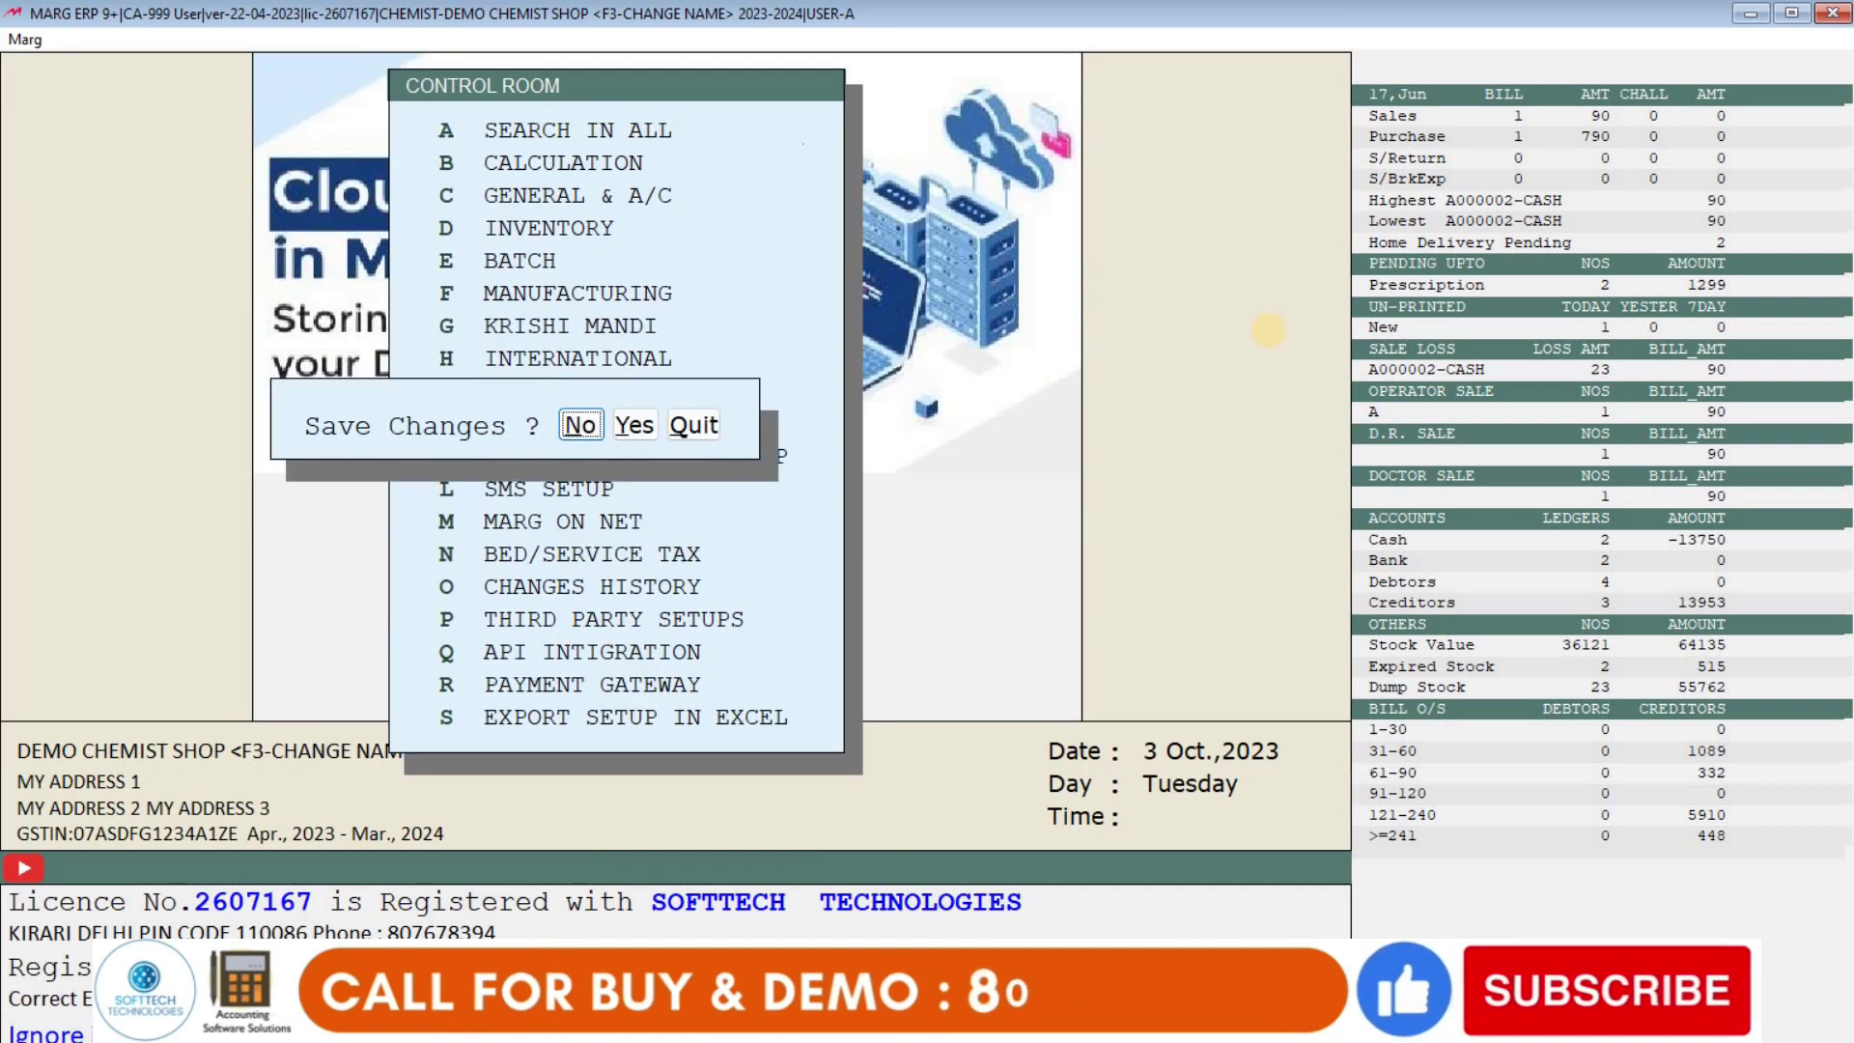
pyautogui.press('y')
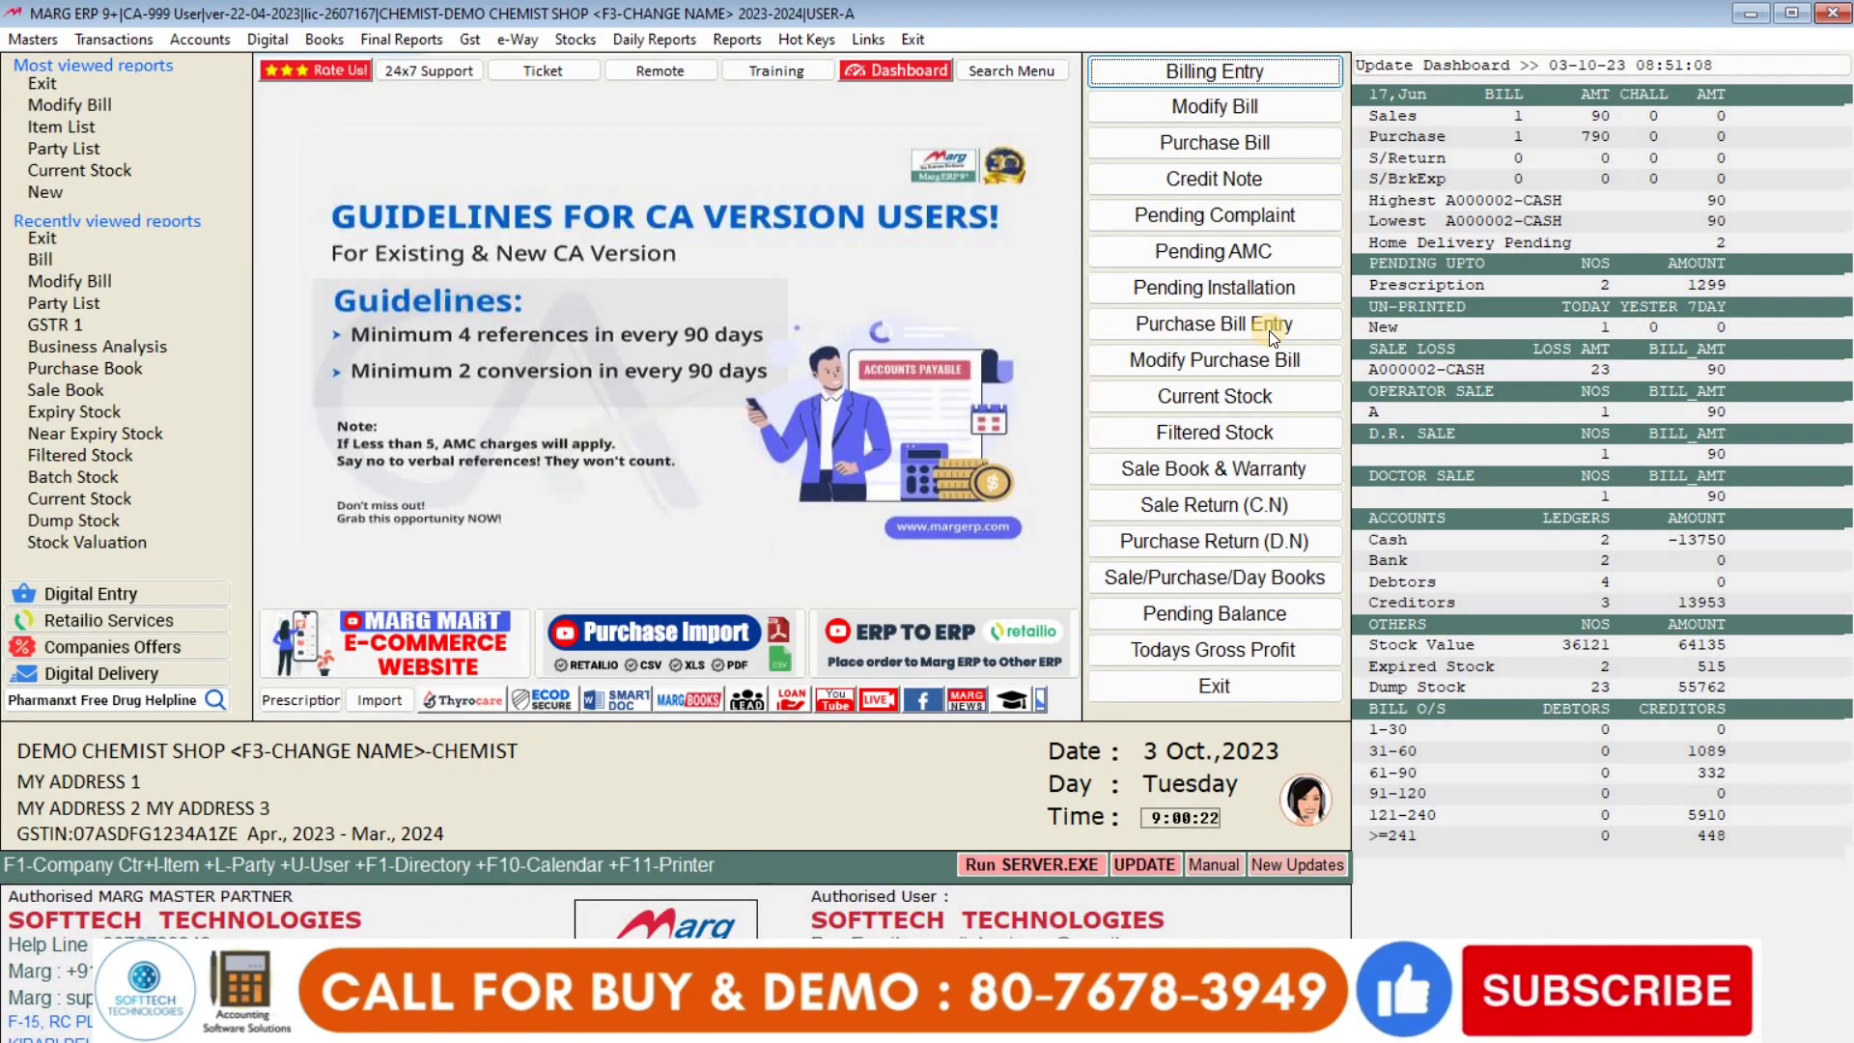
# Start a new sale bill and enter the item 2PAM-I 500MG/20ML with a quantity of 2 at the default rate
pyautogui.press('Return')
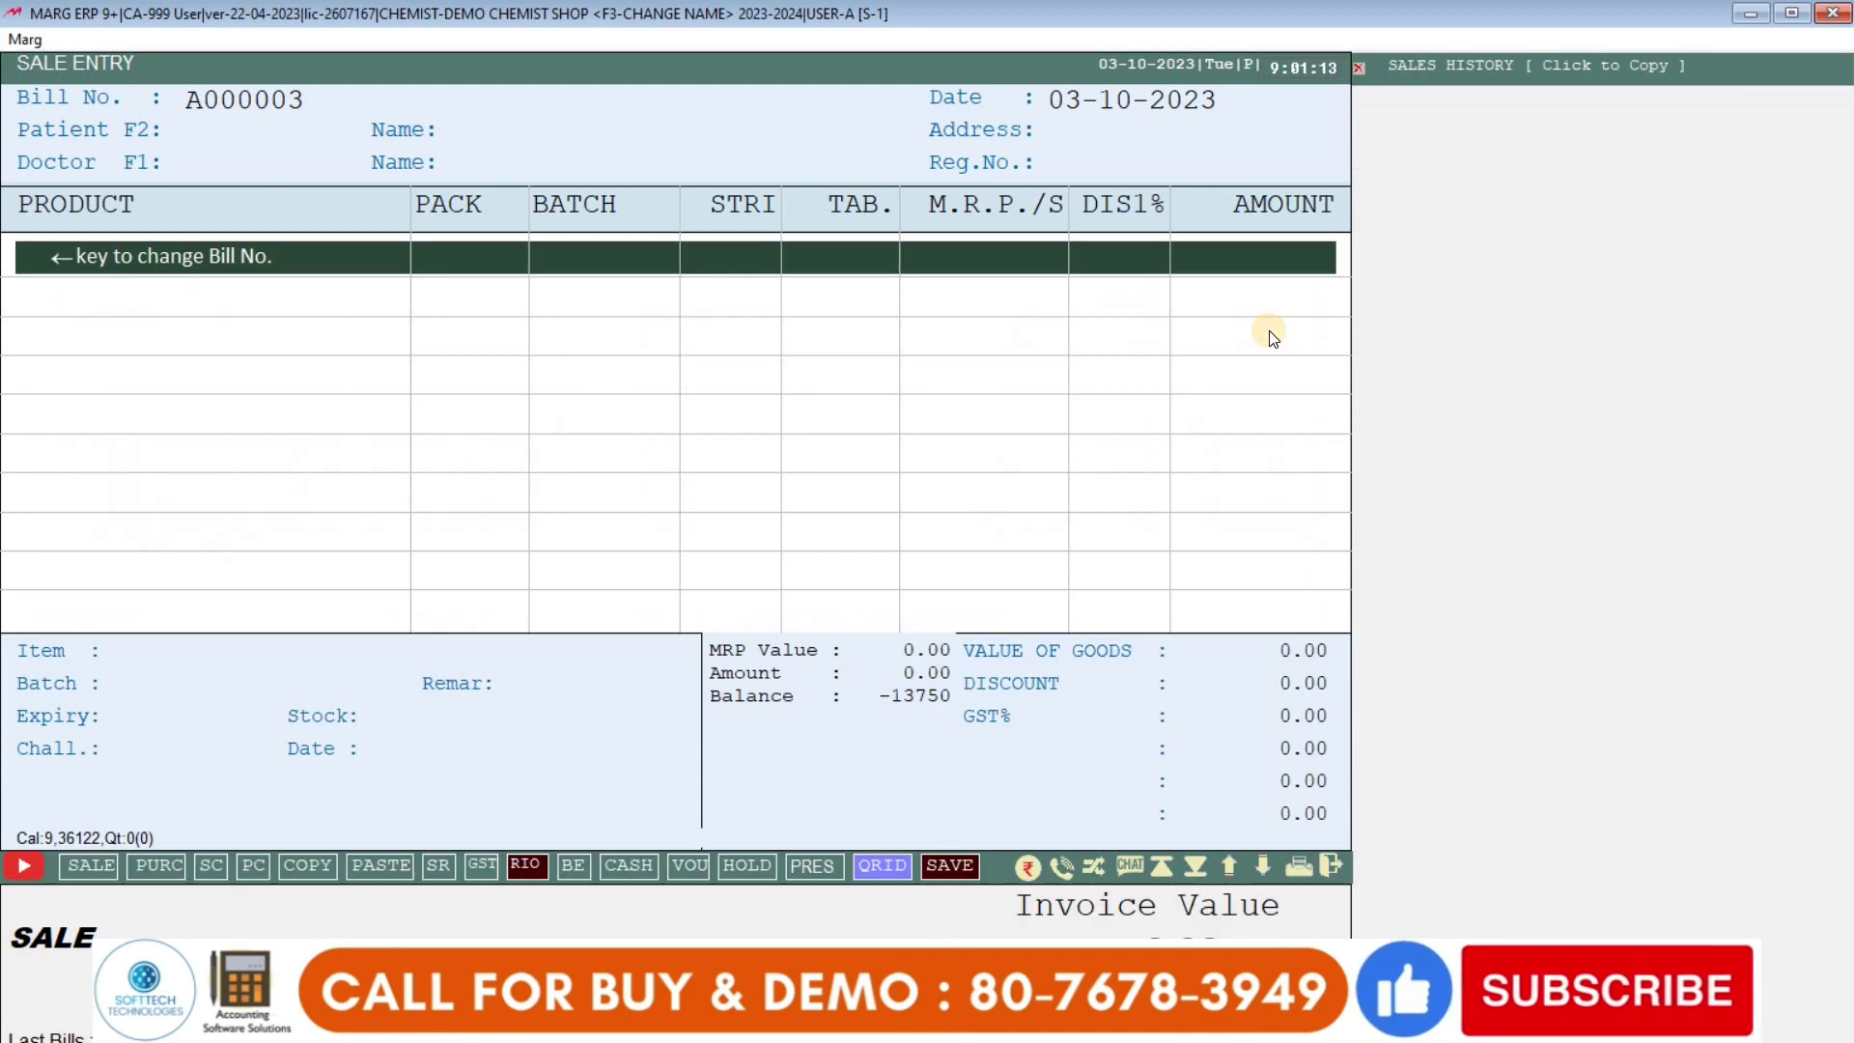
pyautogui.press('Return')
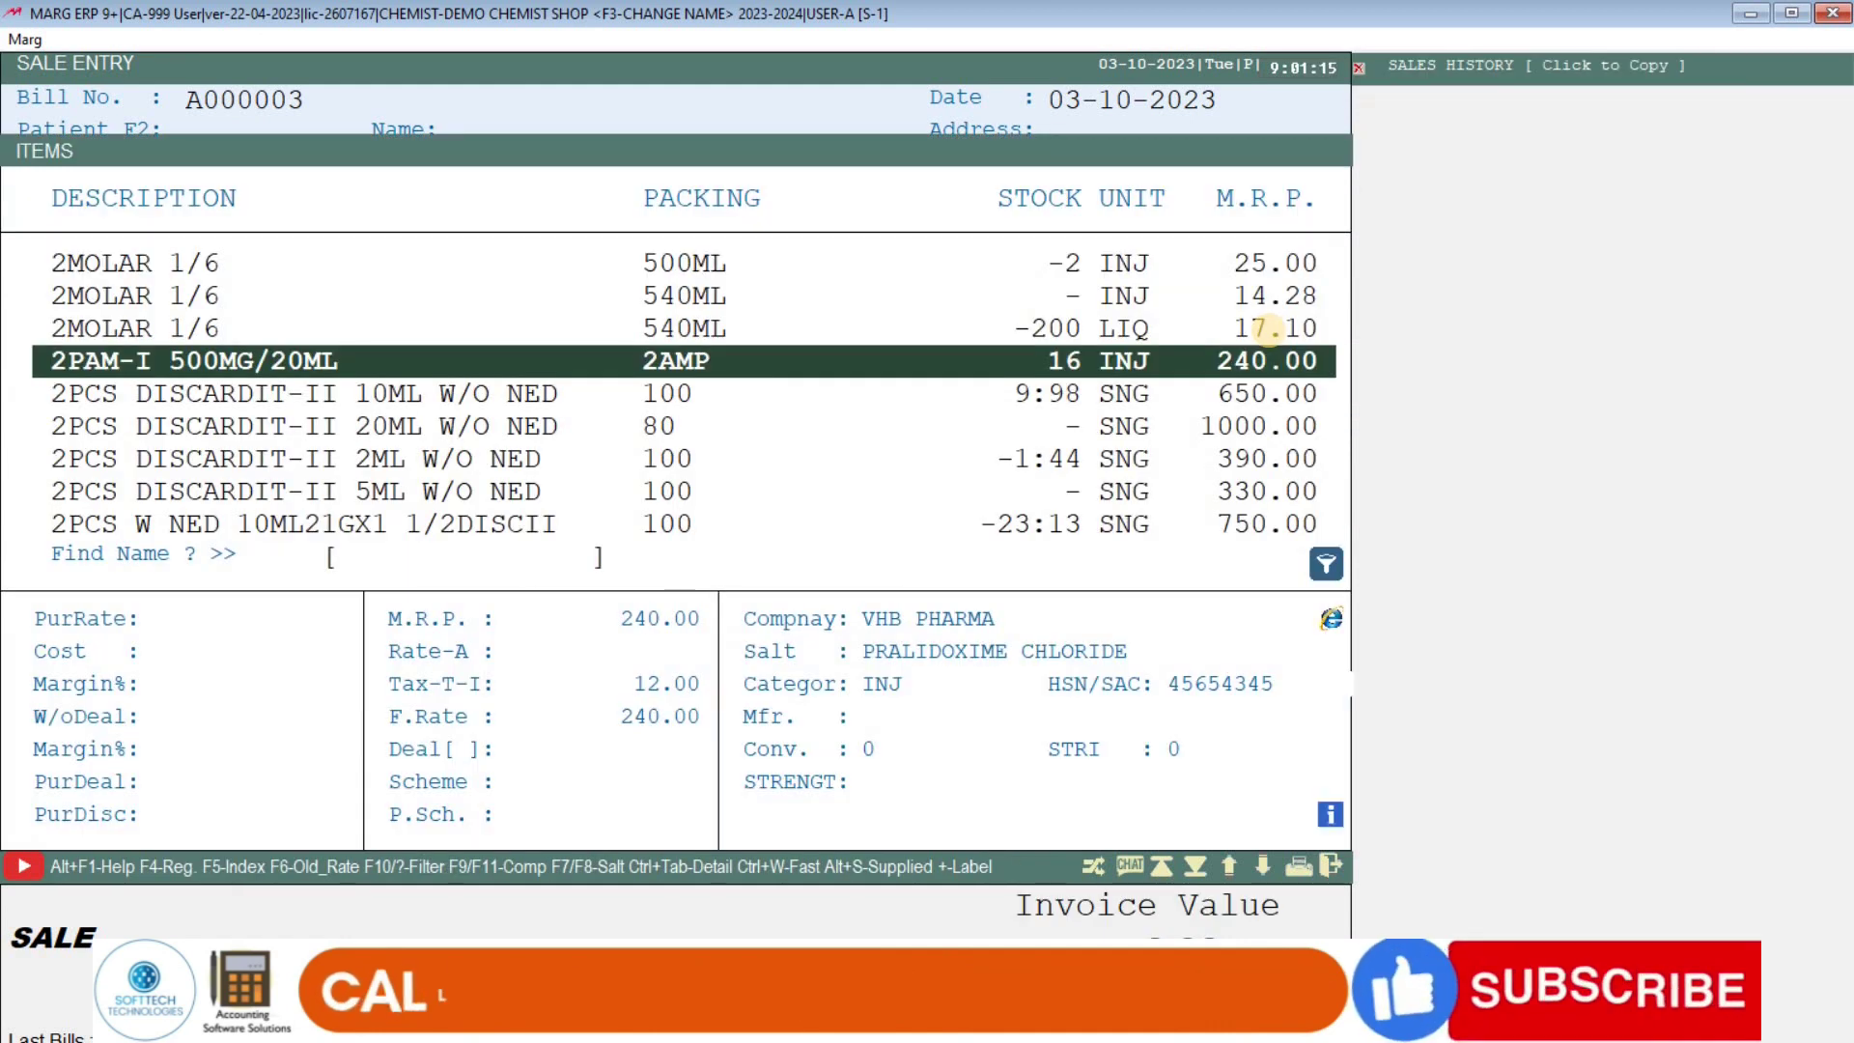
pyautogui.press('Return')
pyautogui.press('Return')
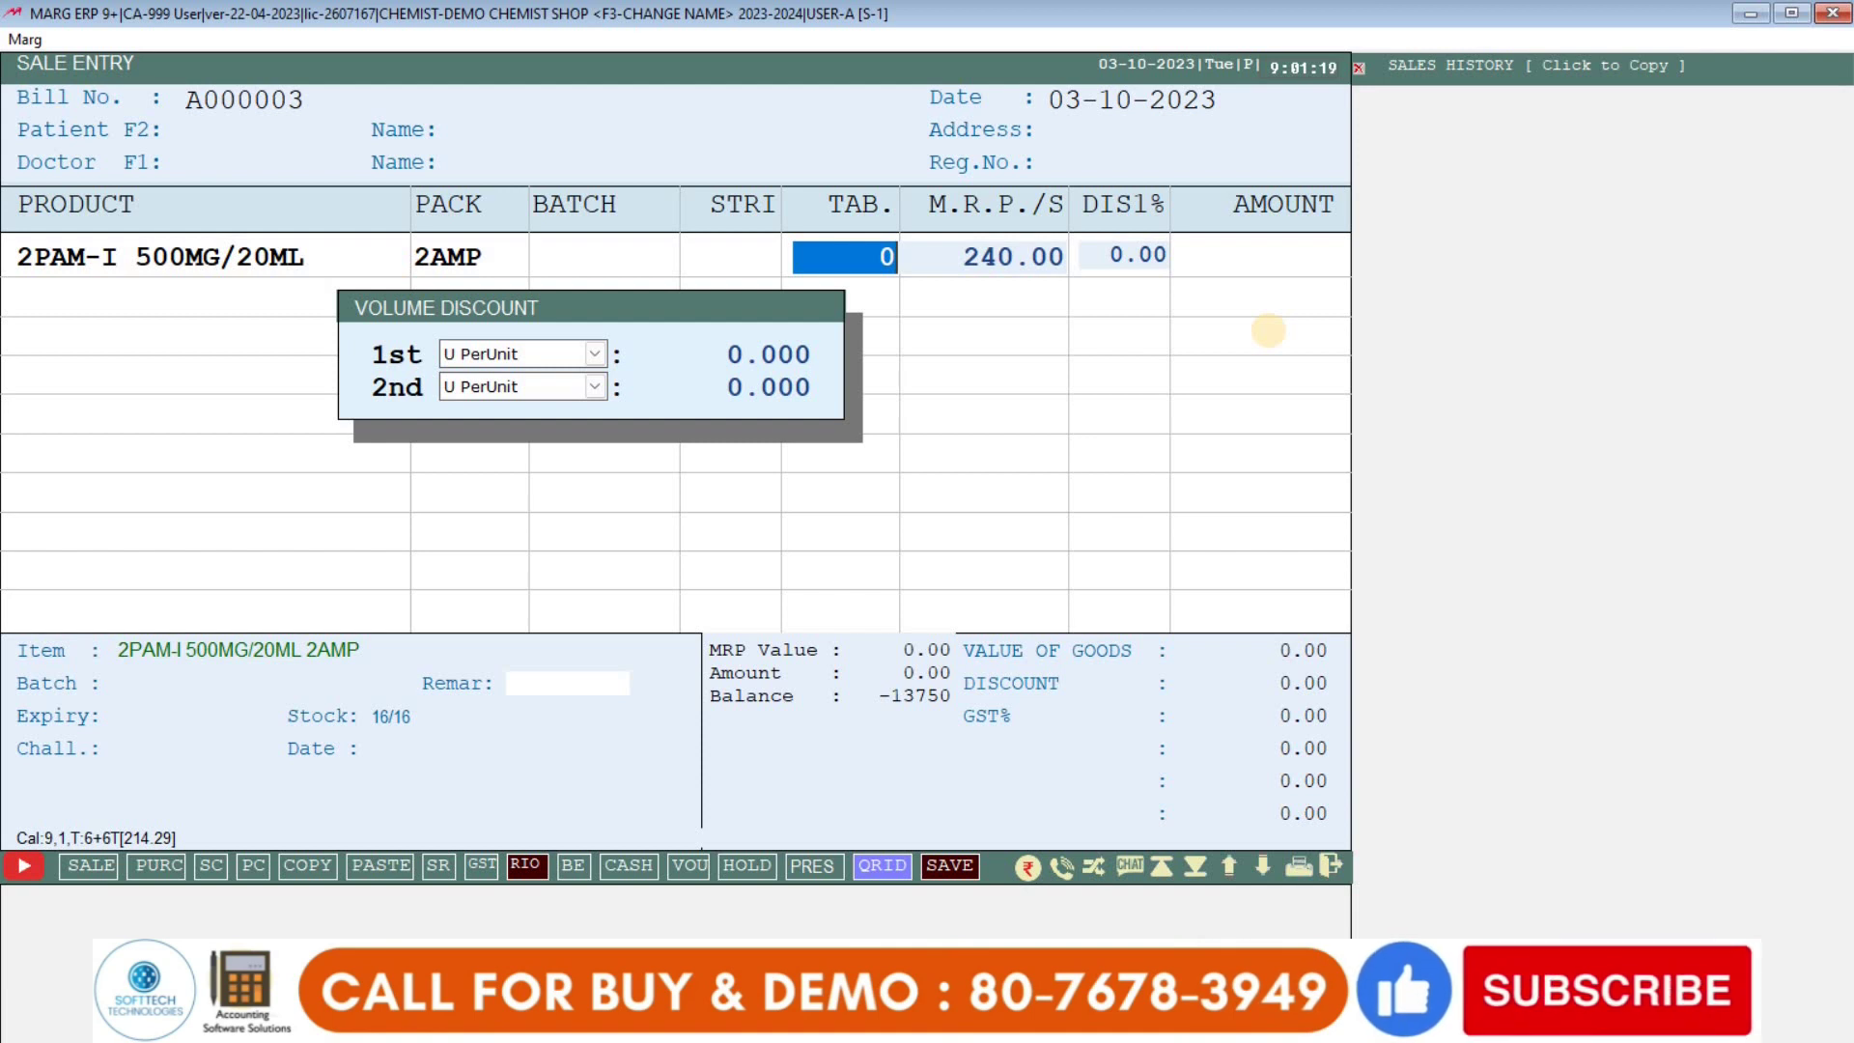
pyautogui.write('2')
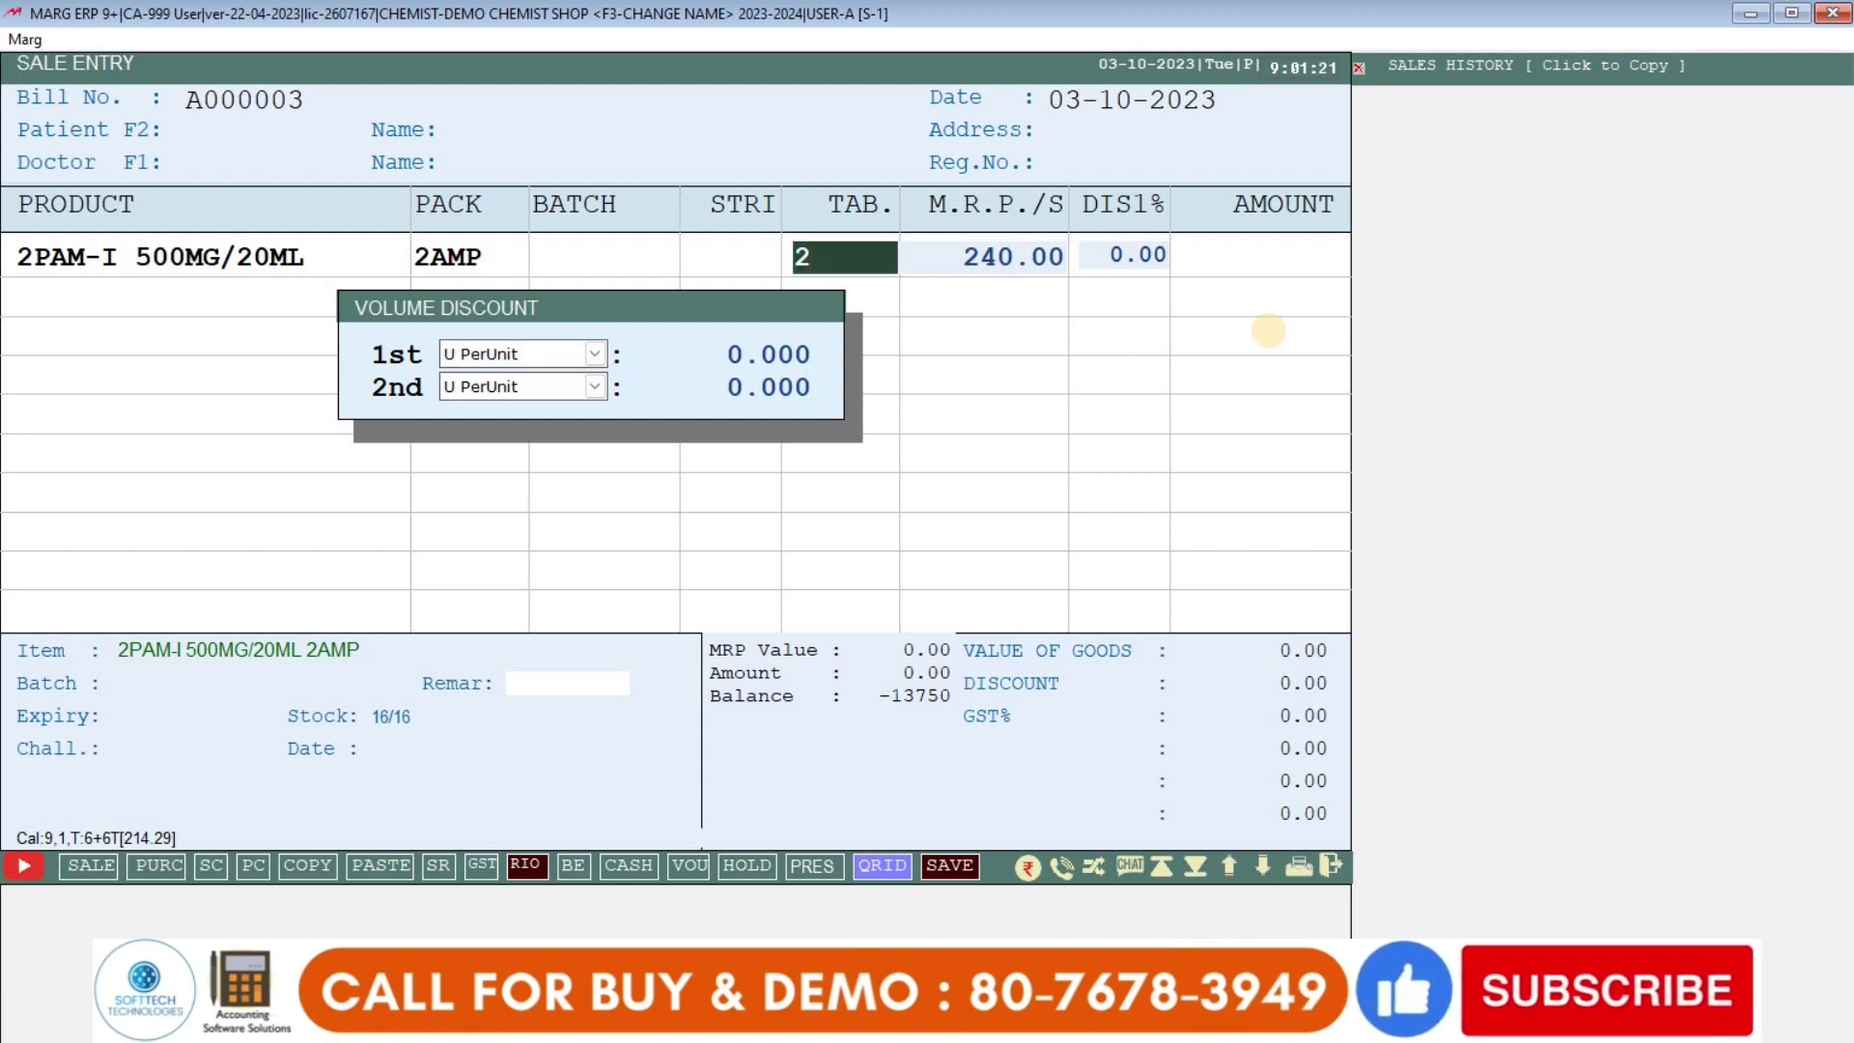
pyautogui.press('Return')
pyautogui.press('Return')
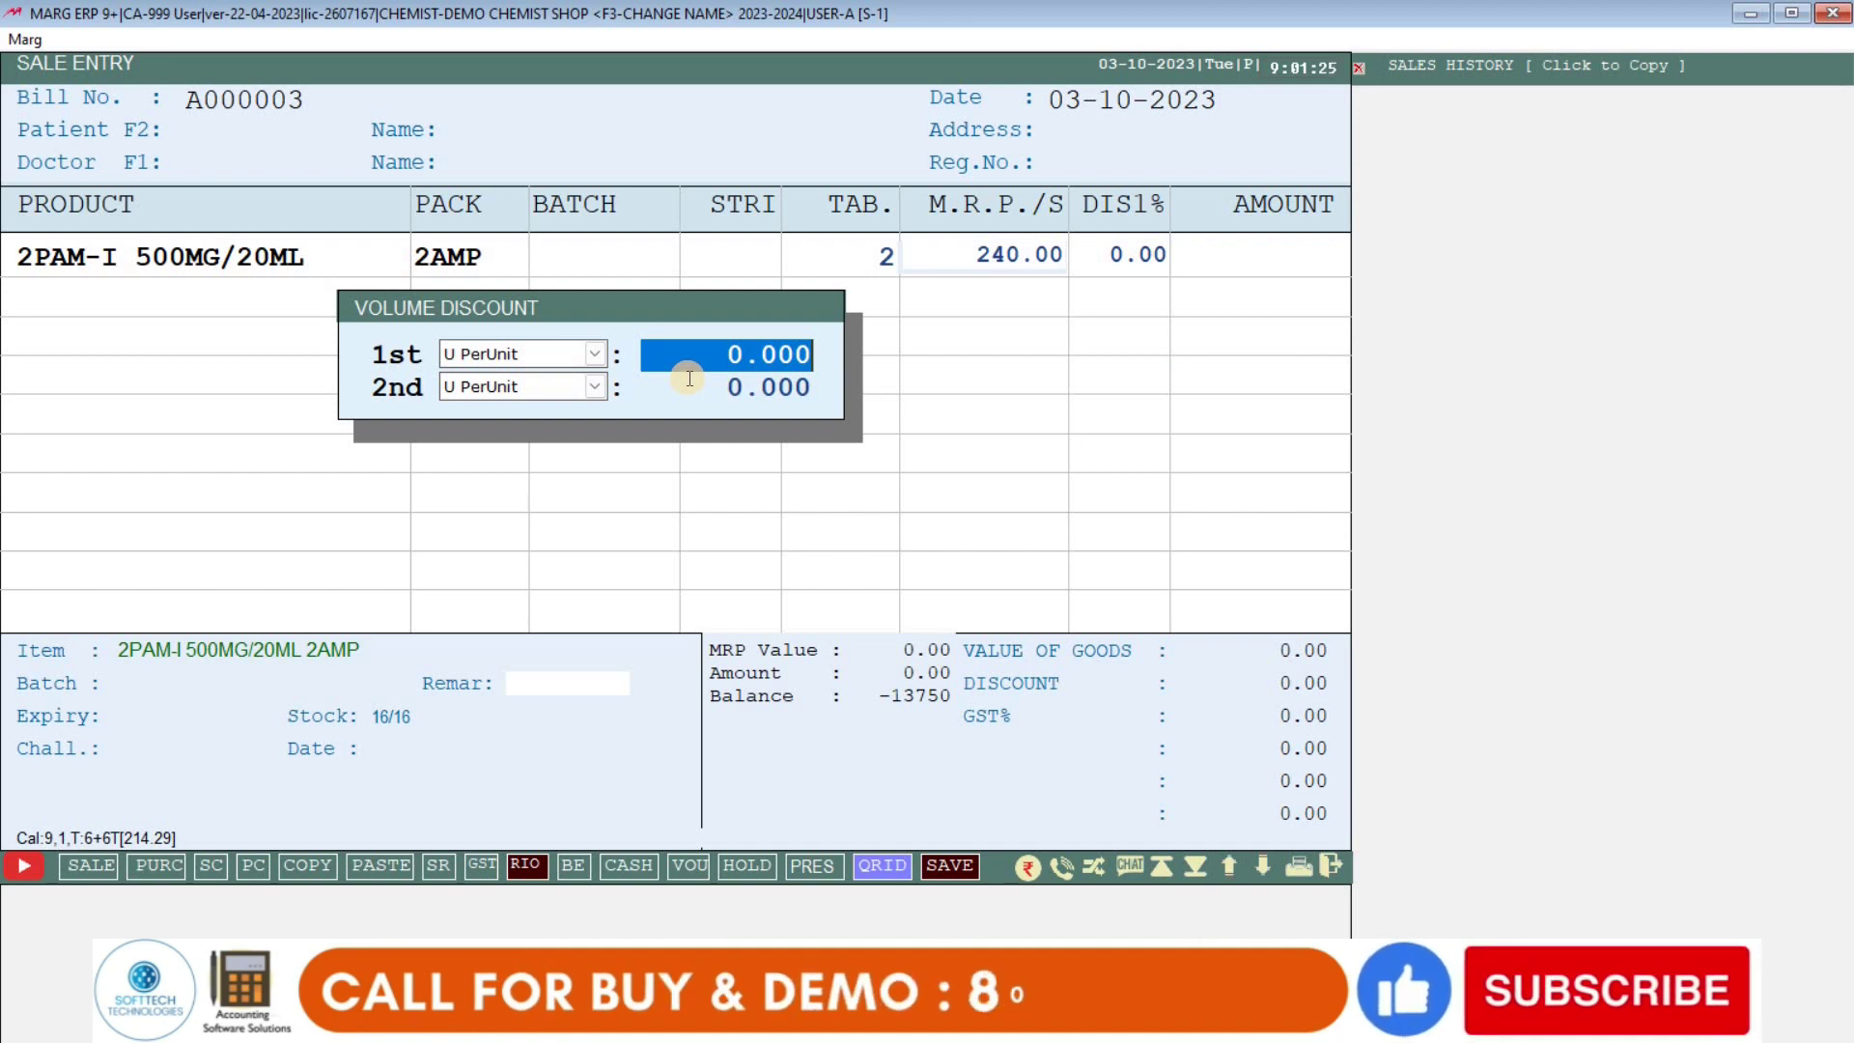
# Give the item a 1st volume discount of 20 per unit, leave the 2nd at 0, and add the line to the bill
pyautogui.write('20     .')
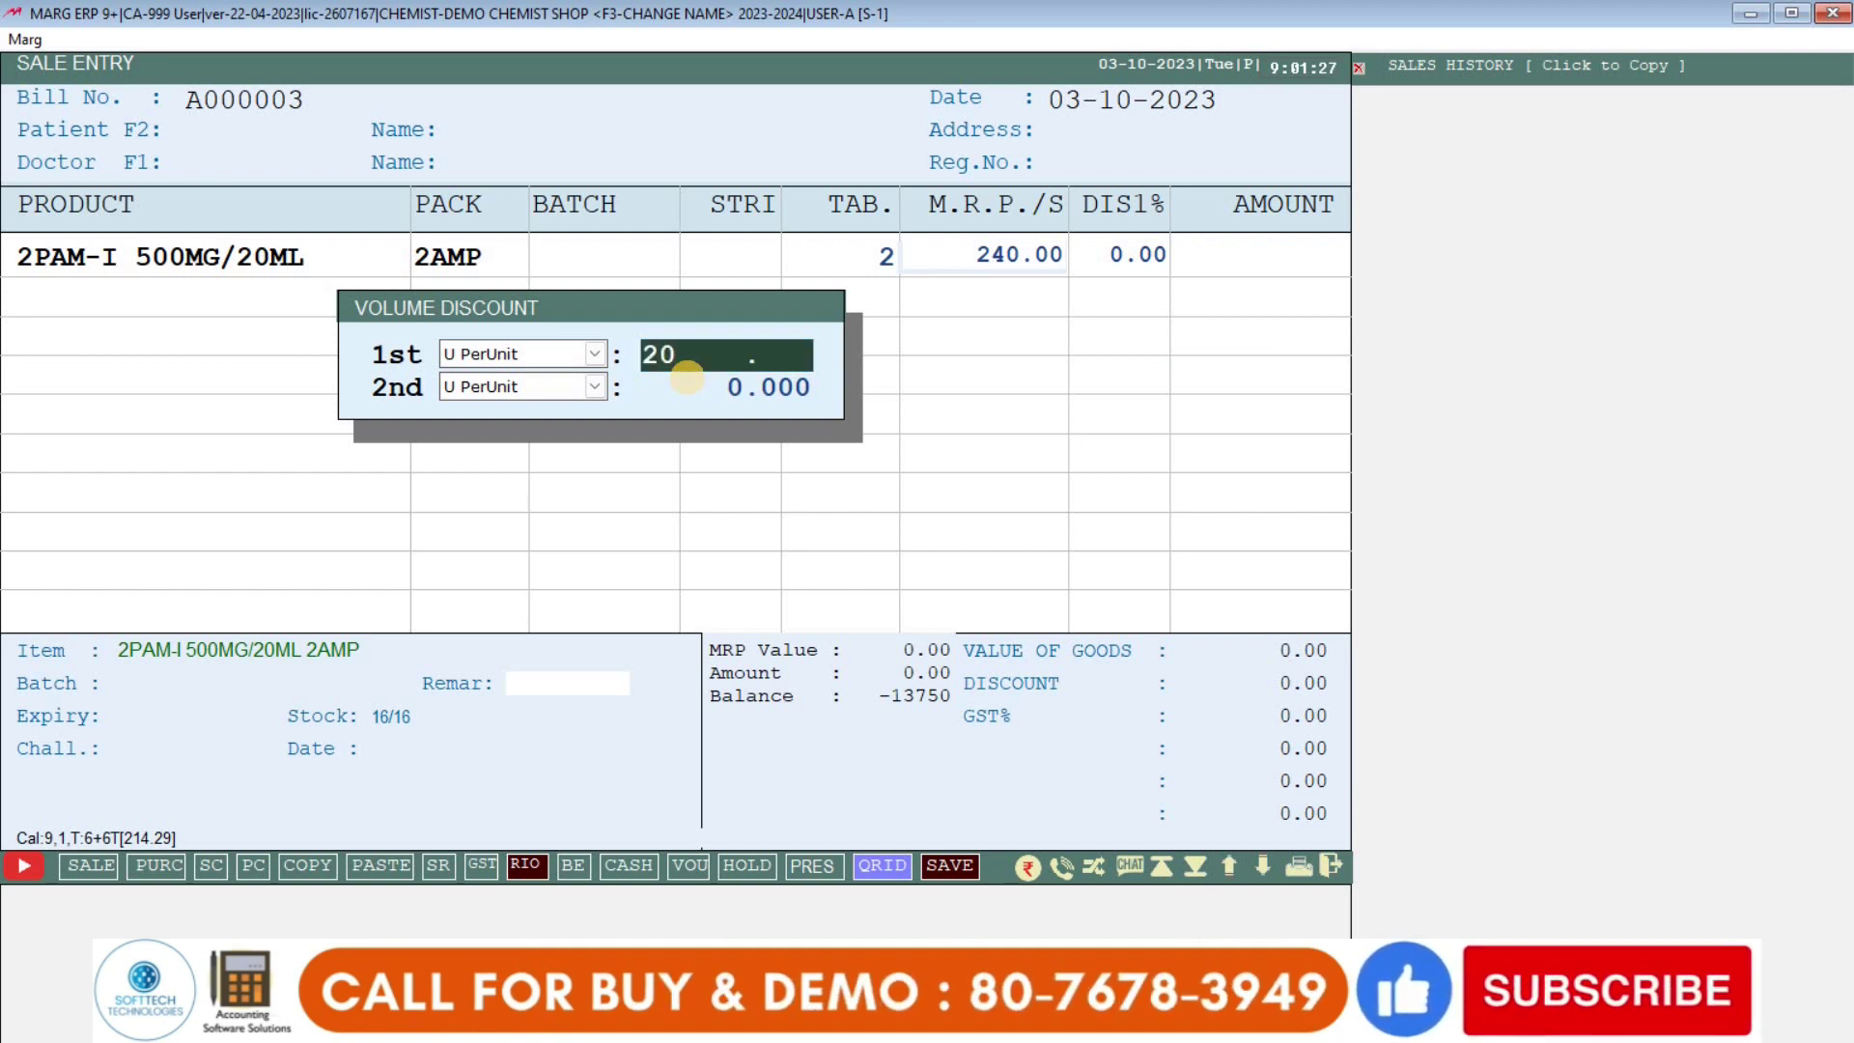
pyautogui.press('Return')
pyautogui.press('Return')
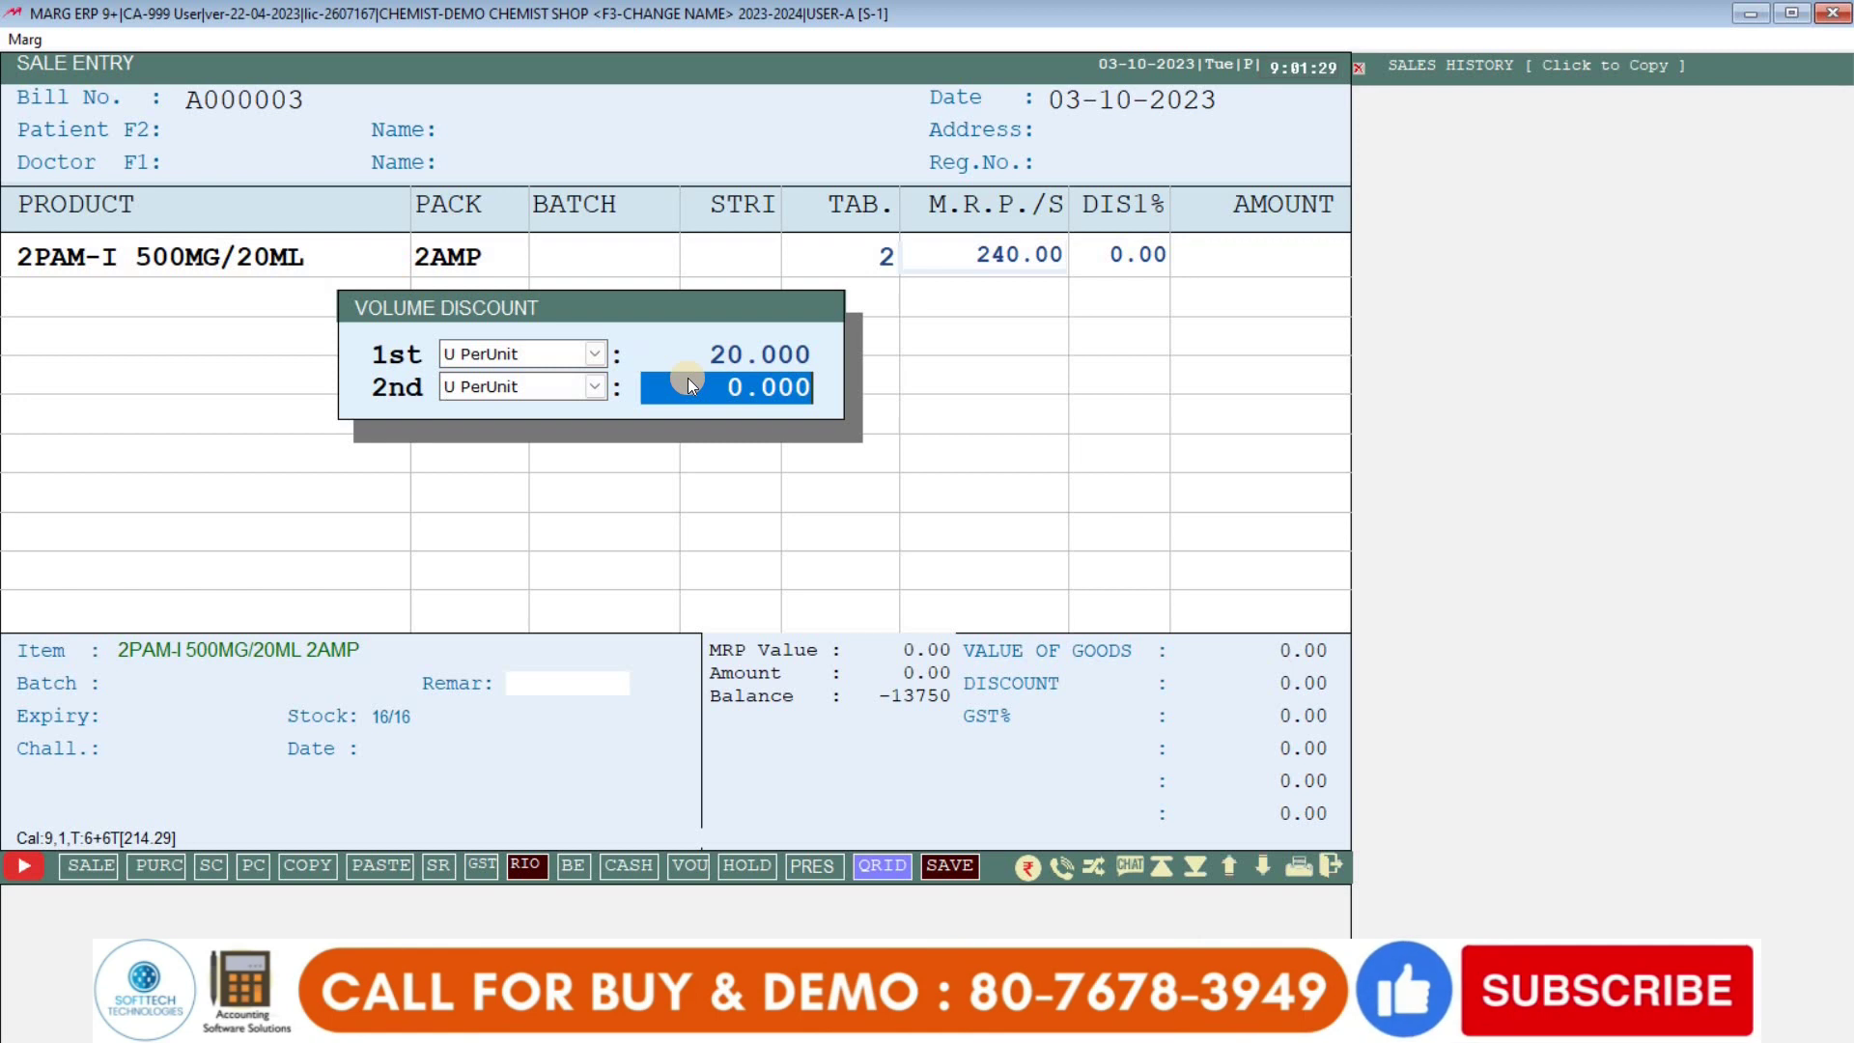
pyautogui.press('Return')
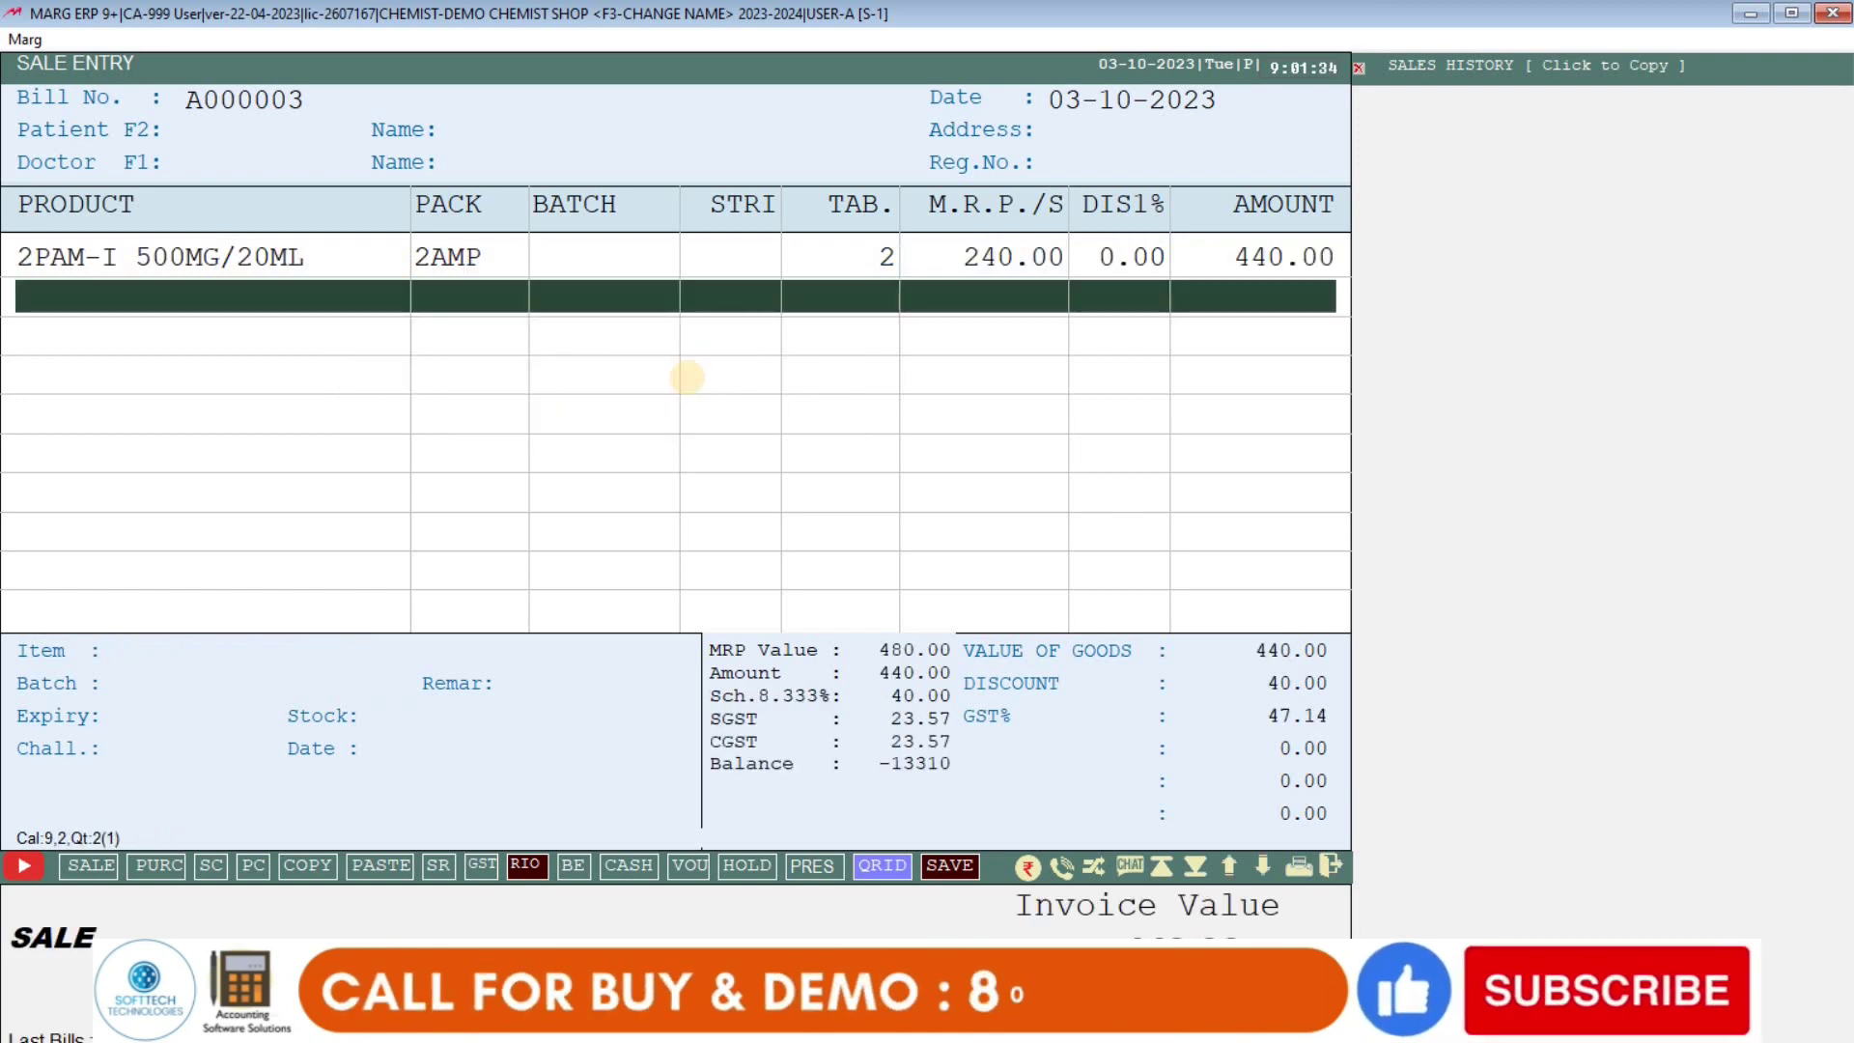
# Check the discounted line amount with the built-in calculator by computing 240 × 2 − 40, and close it
pyautogui.hotkey('alt', 'c')
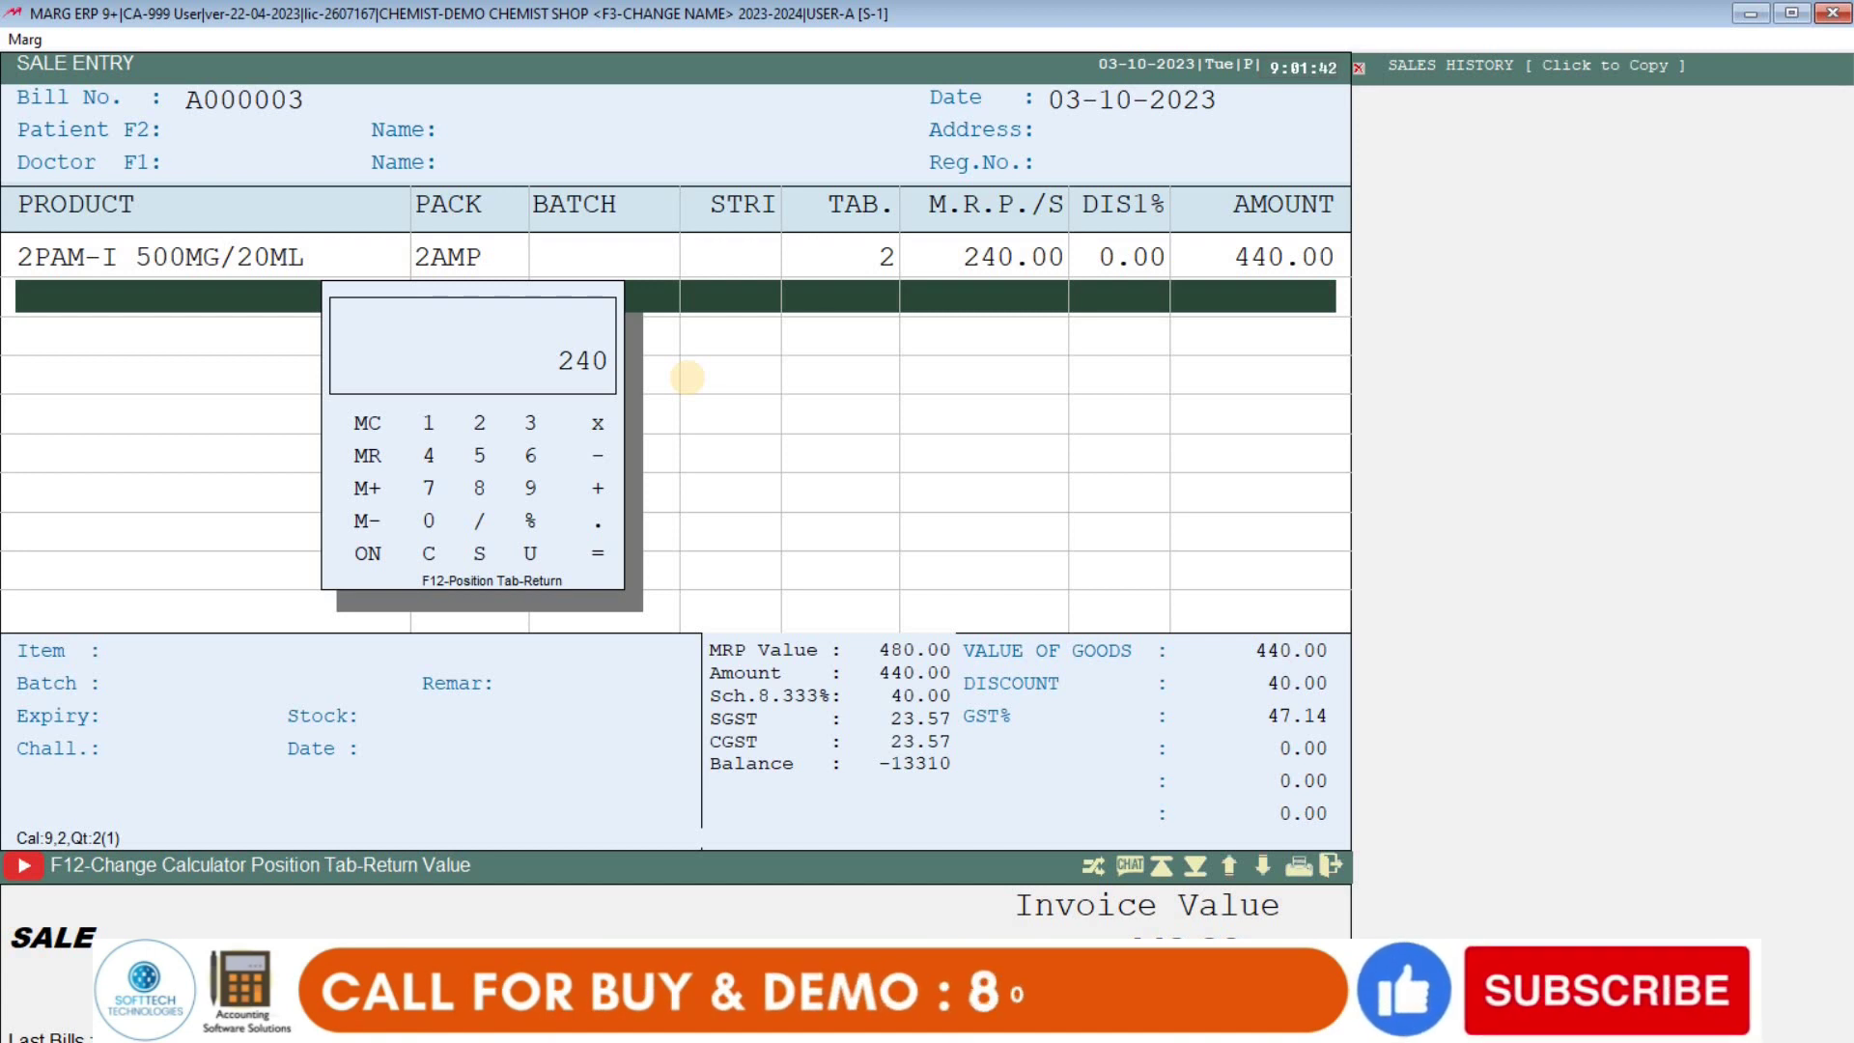
pyautogui.write('*2')
pyautogui.press('Return')
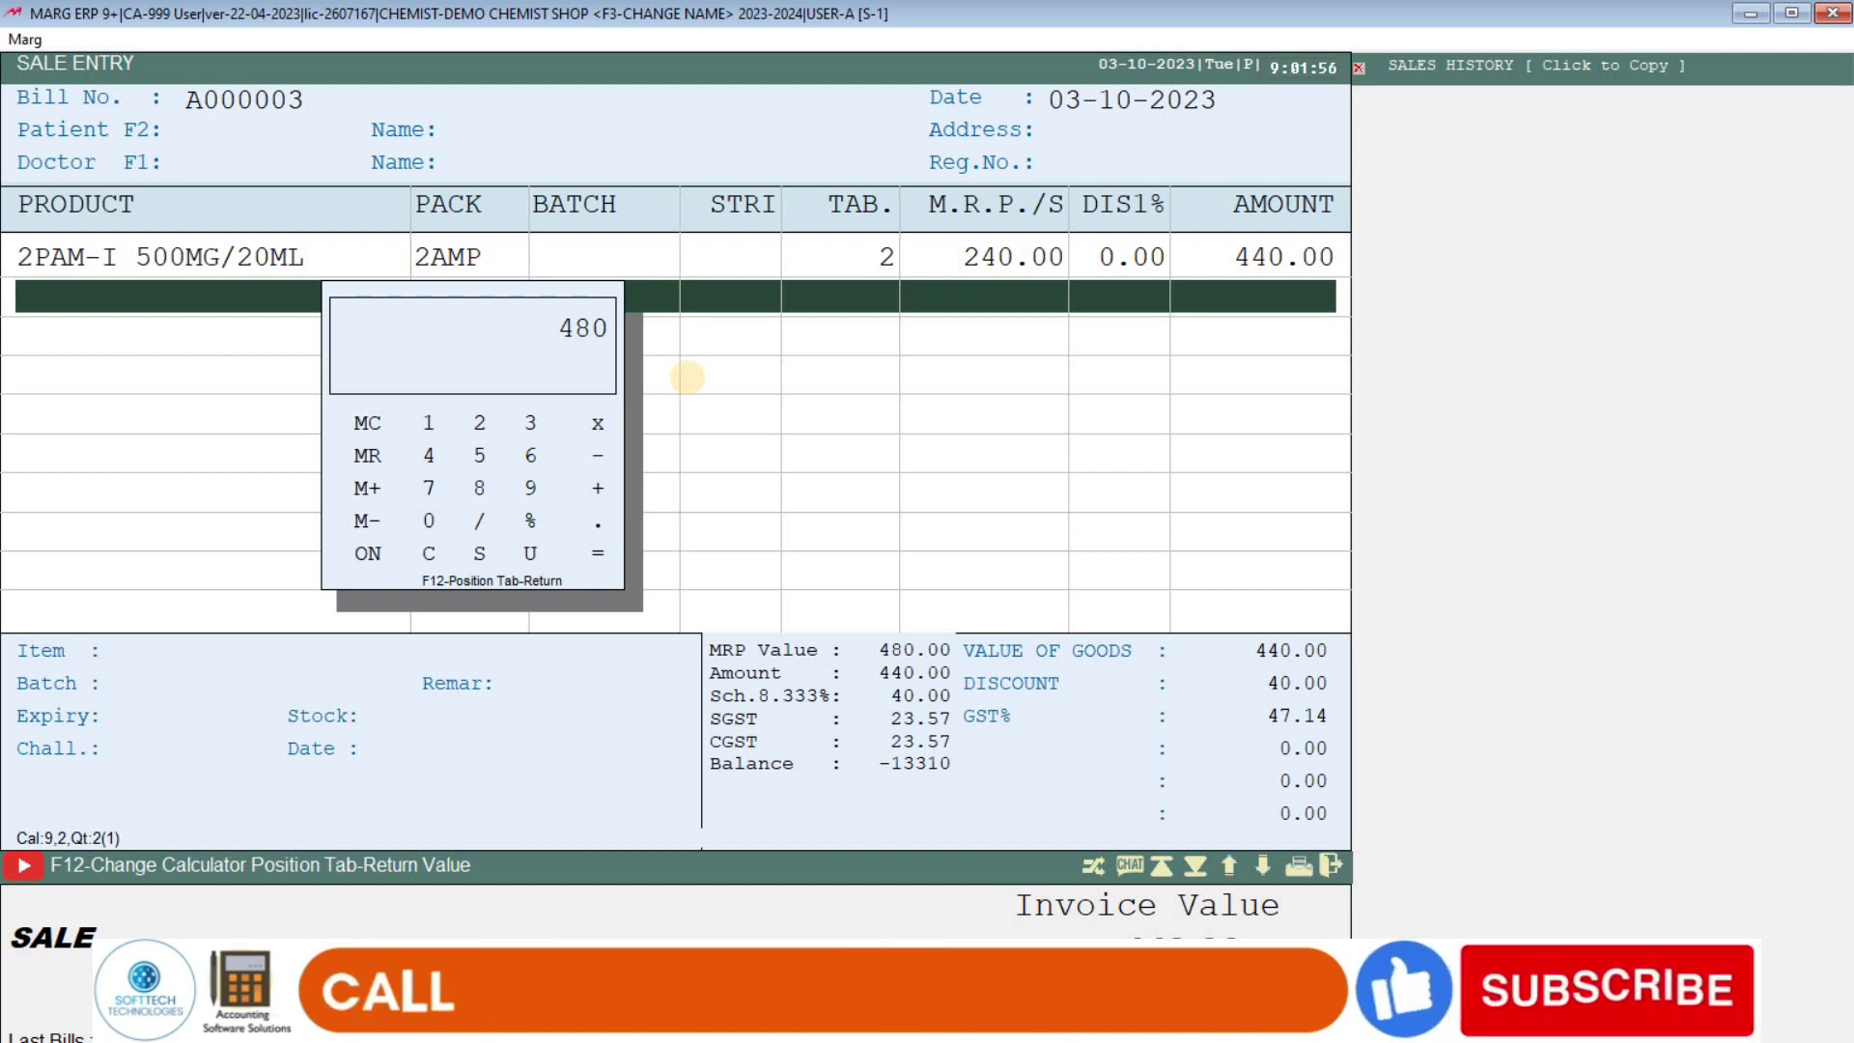
pyautogui.write('-40')
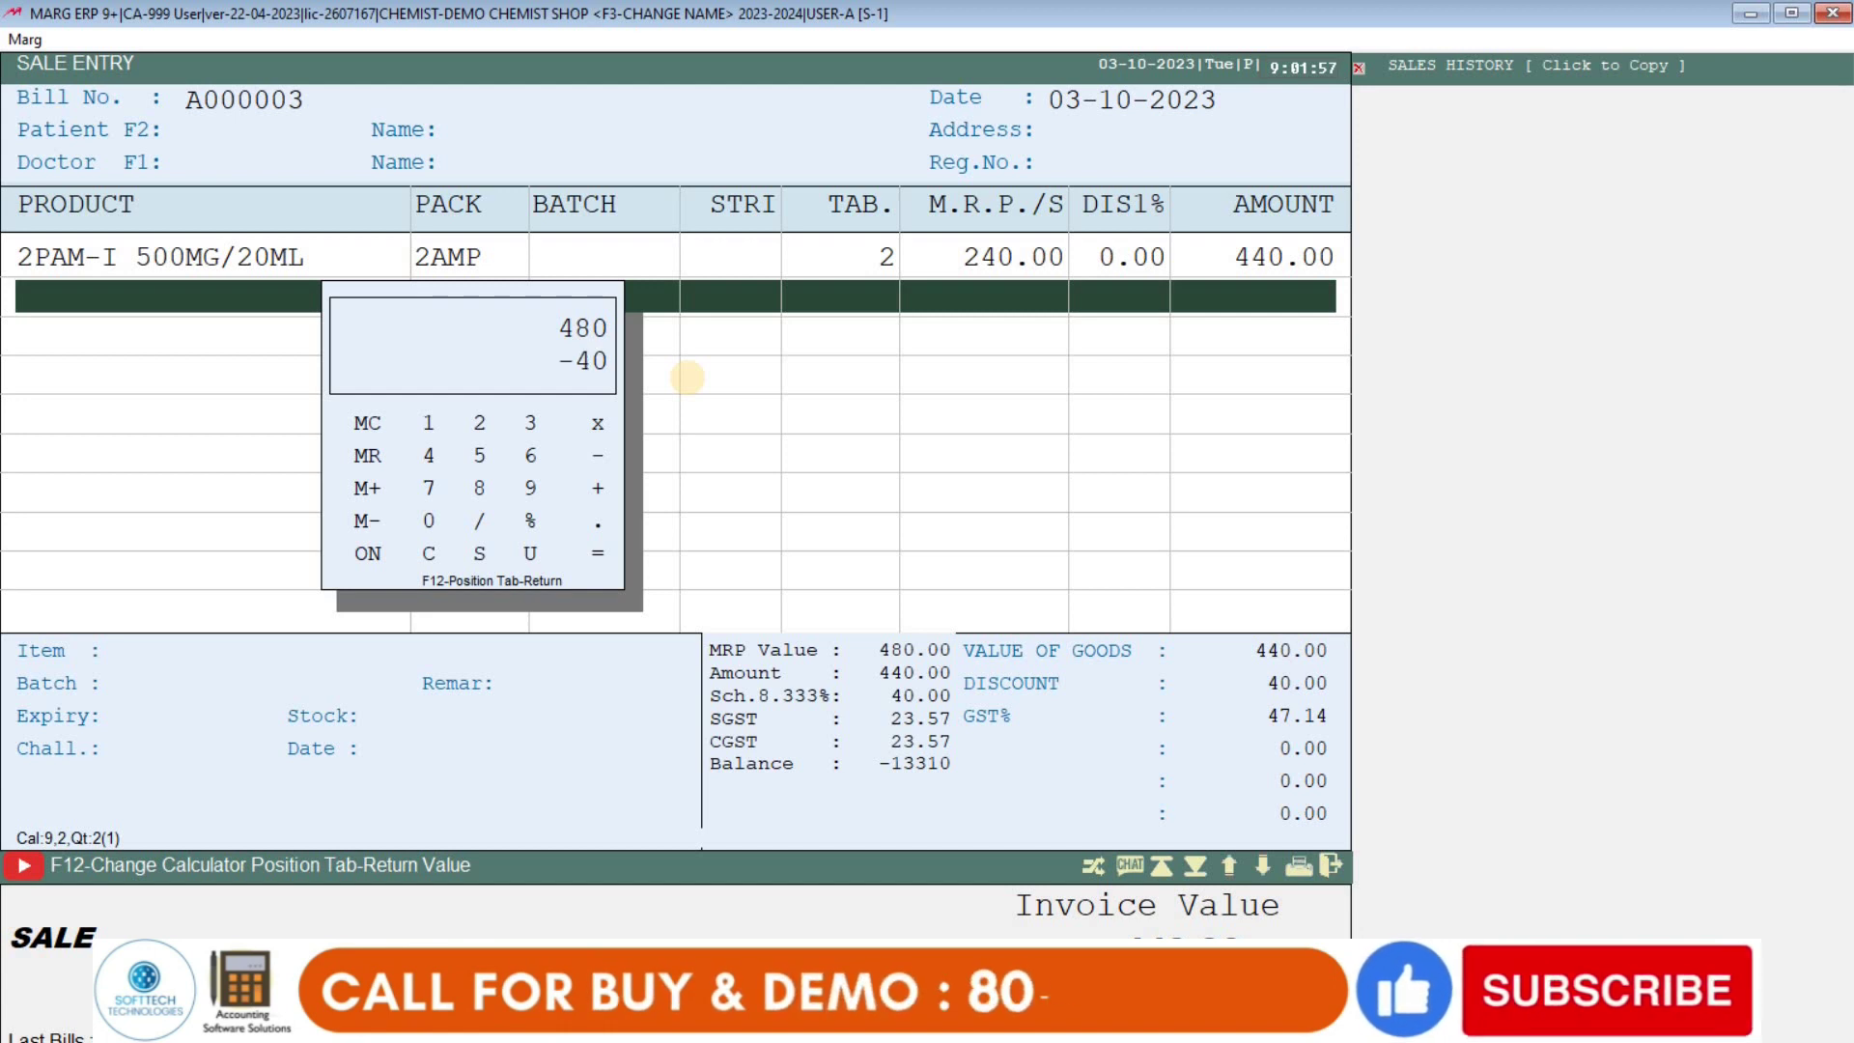
pyautogui.press('Return')
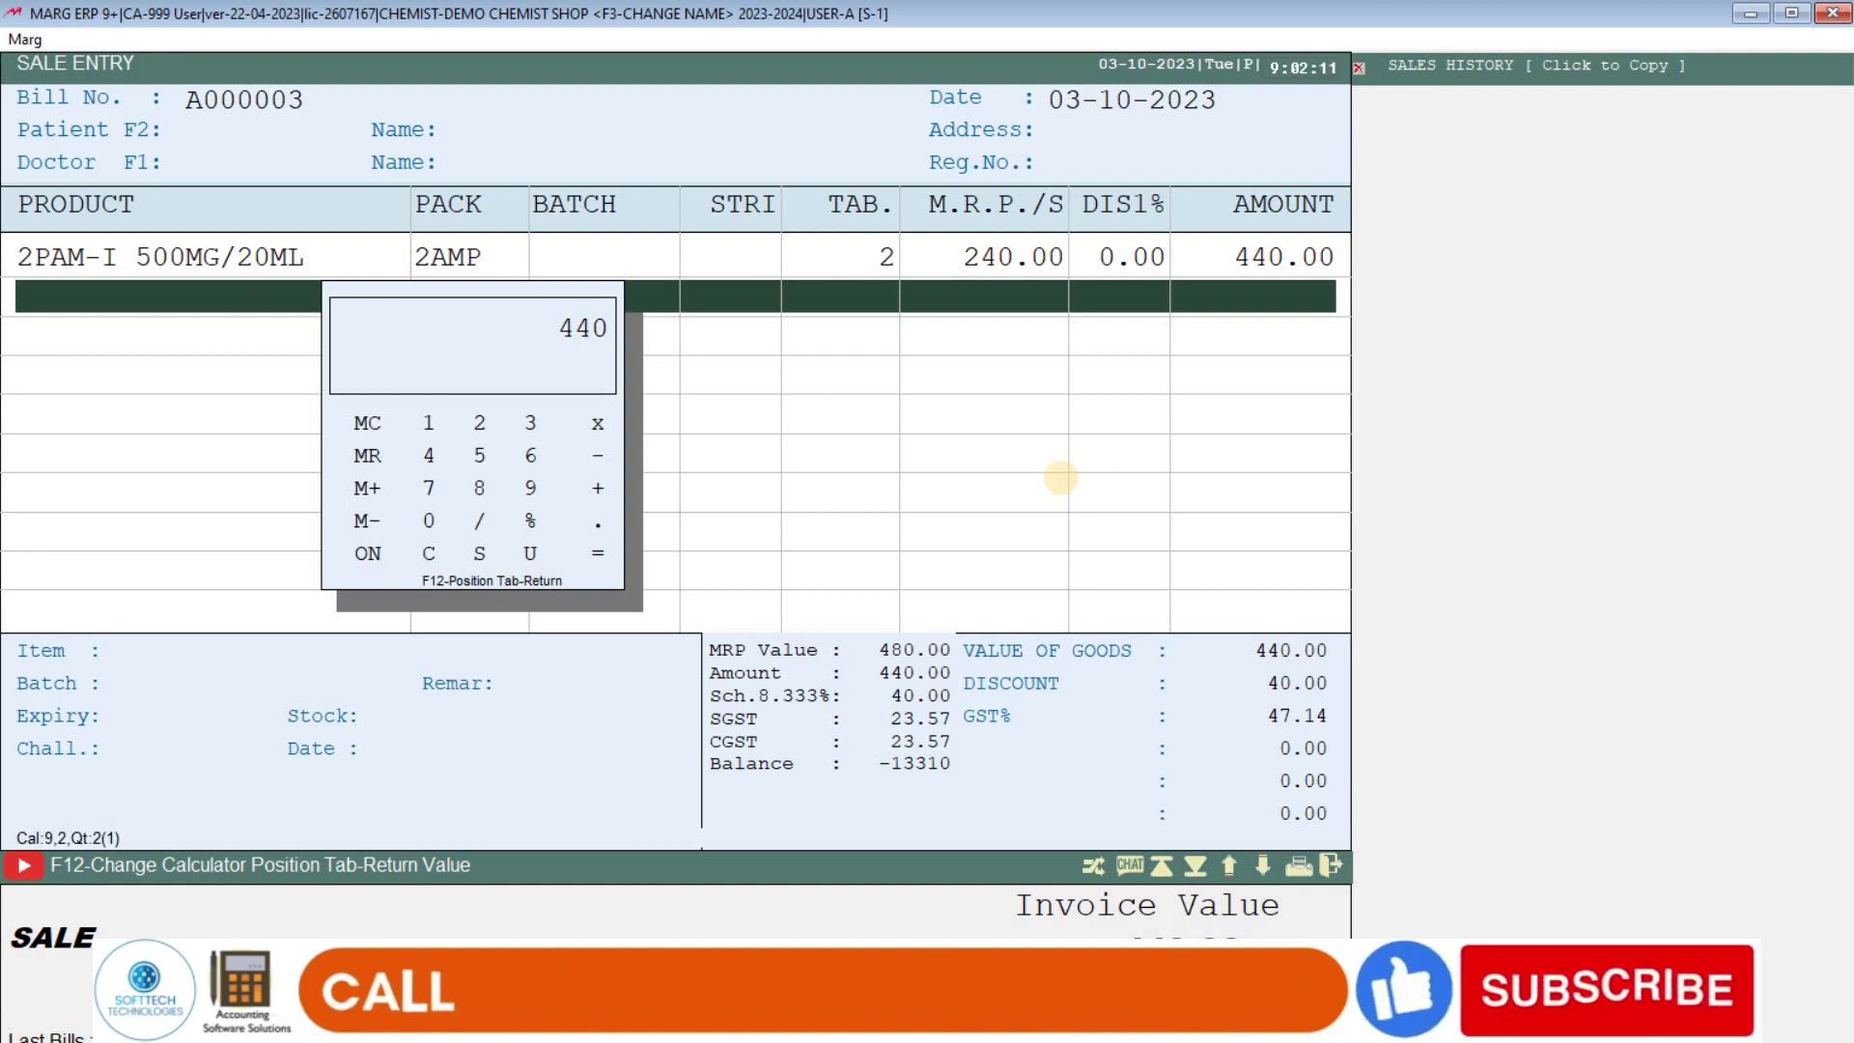
pyautogui.press('Escape')
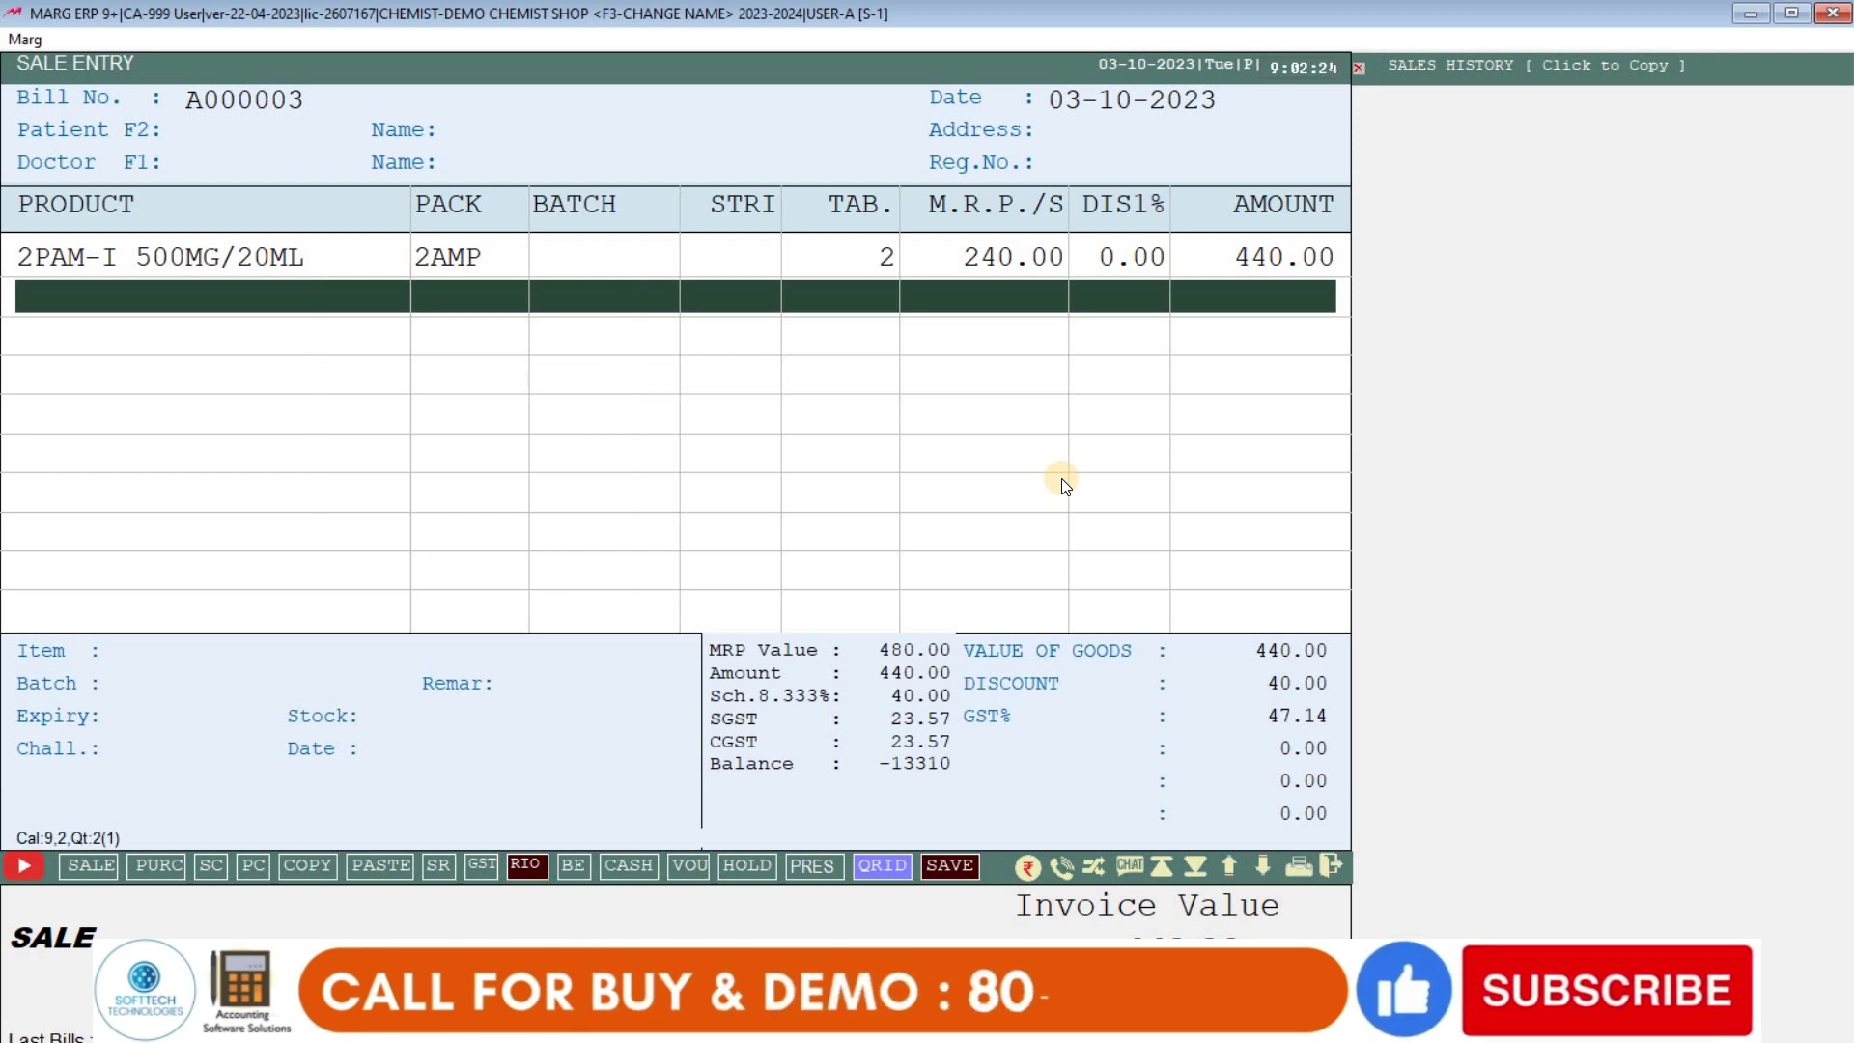
# Edit the 2PAM-I 500MG/20ML line to use a DIS1% of 20 and a 1st volume discount of 0
pyautogui.press('Up')
pyautogui.press('Return')
pyautogui.press('Return')
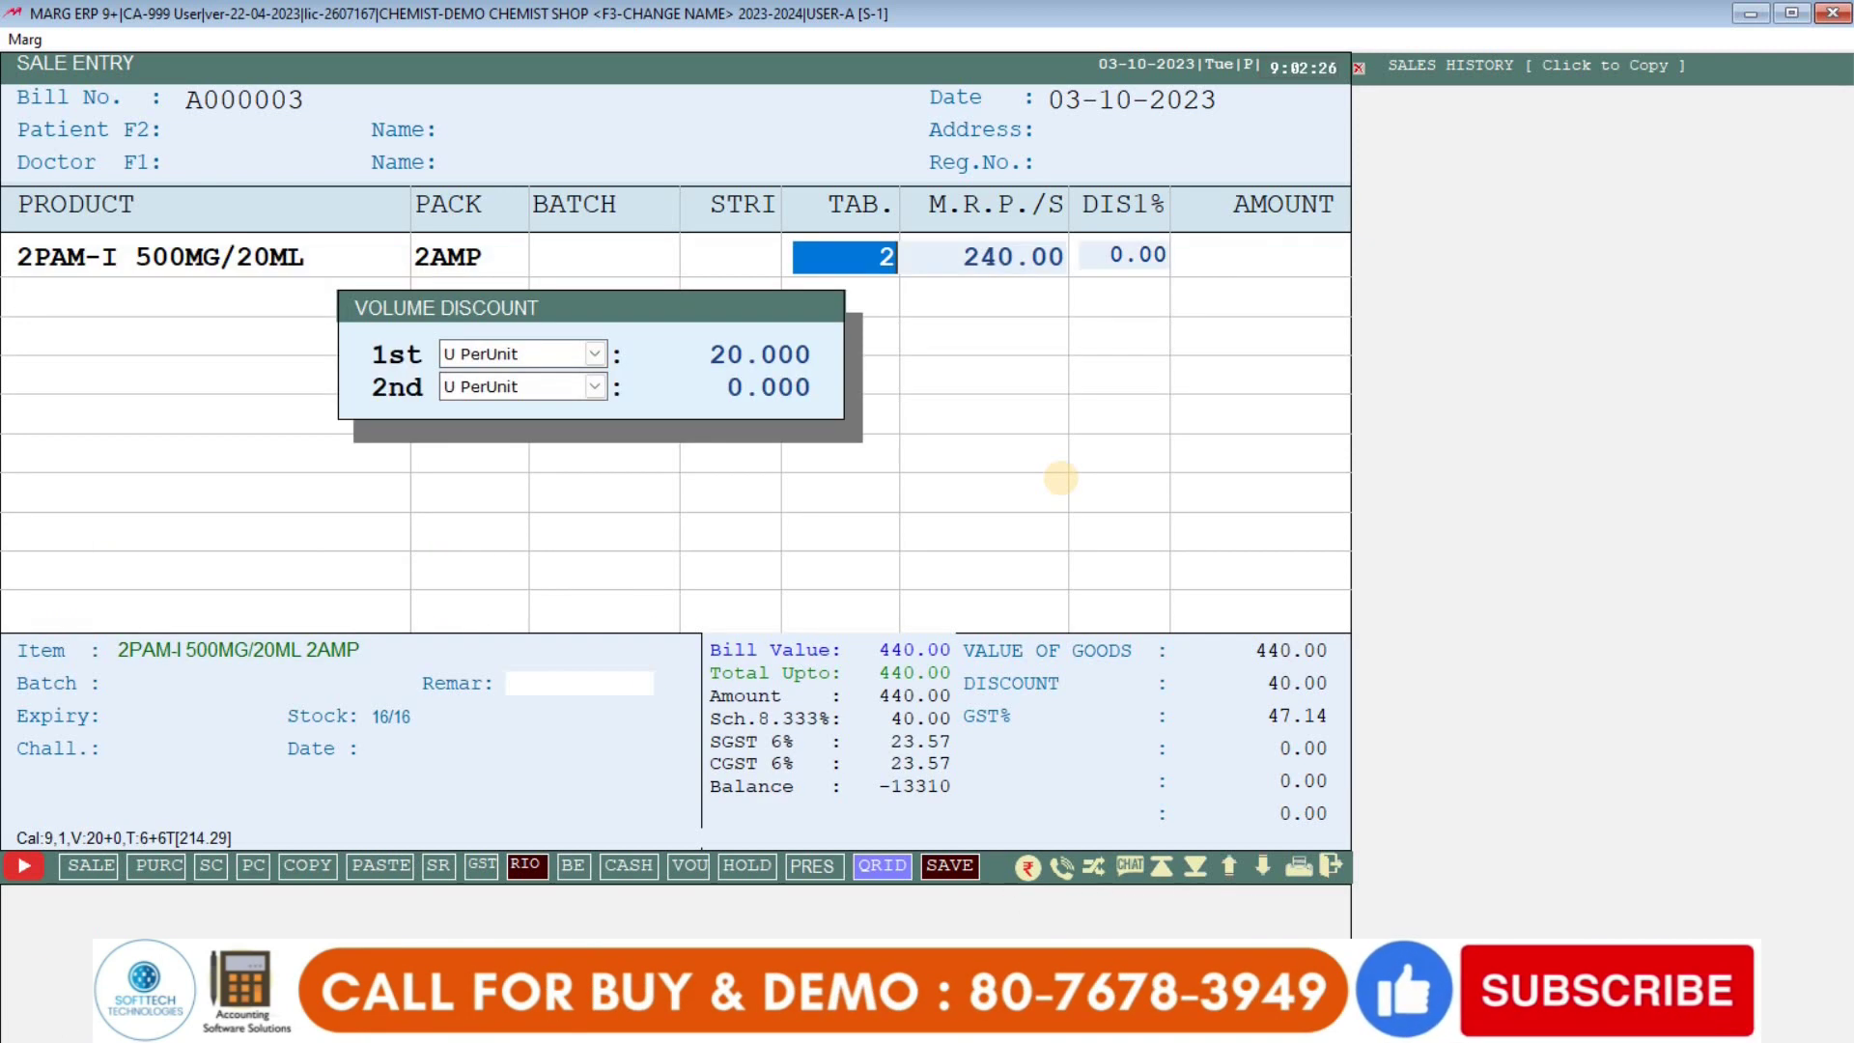
pyautogui.press('Return')
pyautogui.press('Return')
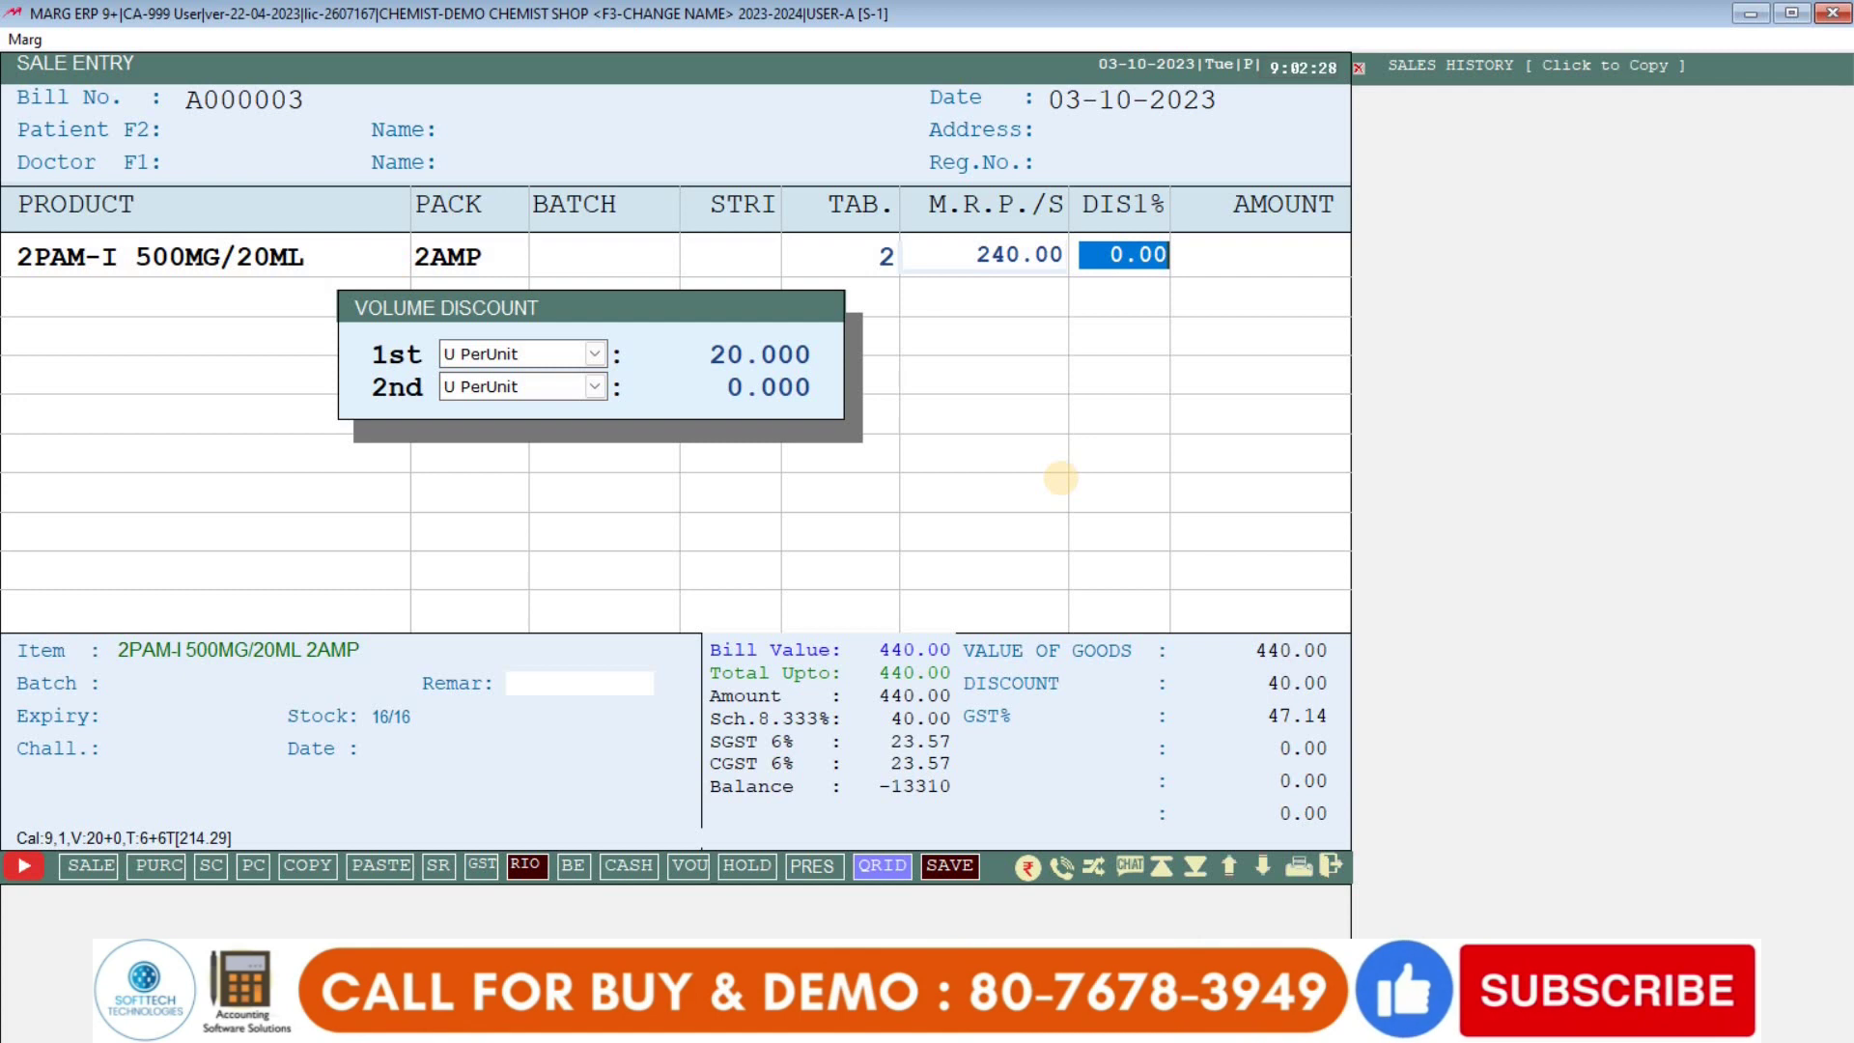
pyautogui.write('20')
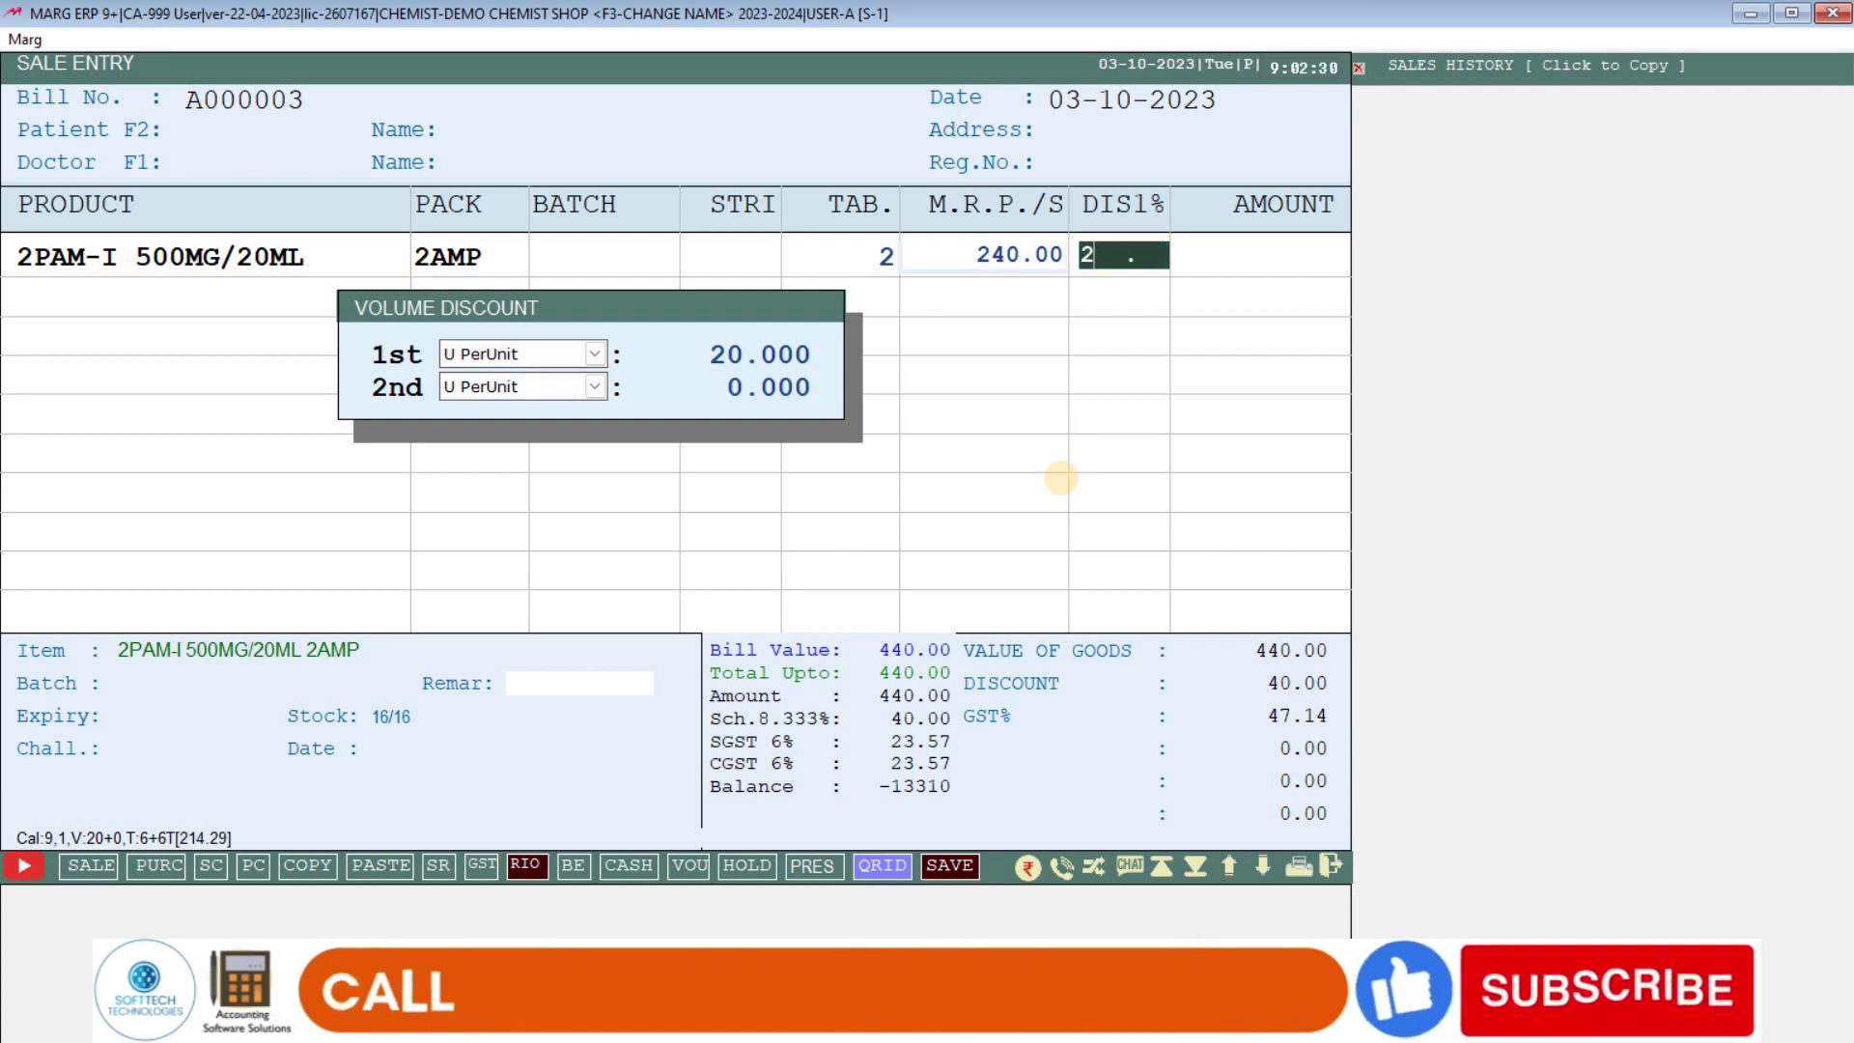
pyautogui.press('Return')
pyautogui.press('Return')
pyautogui.write('0')
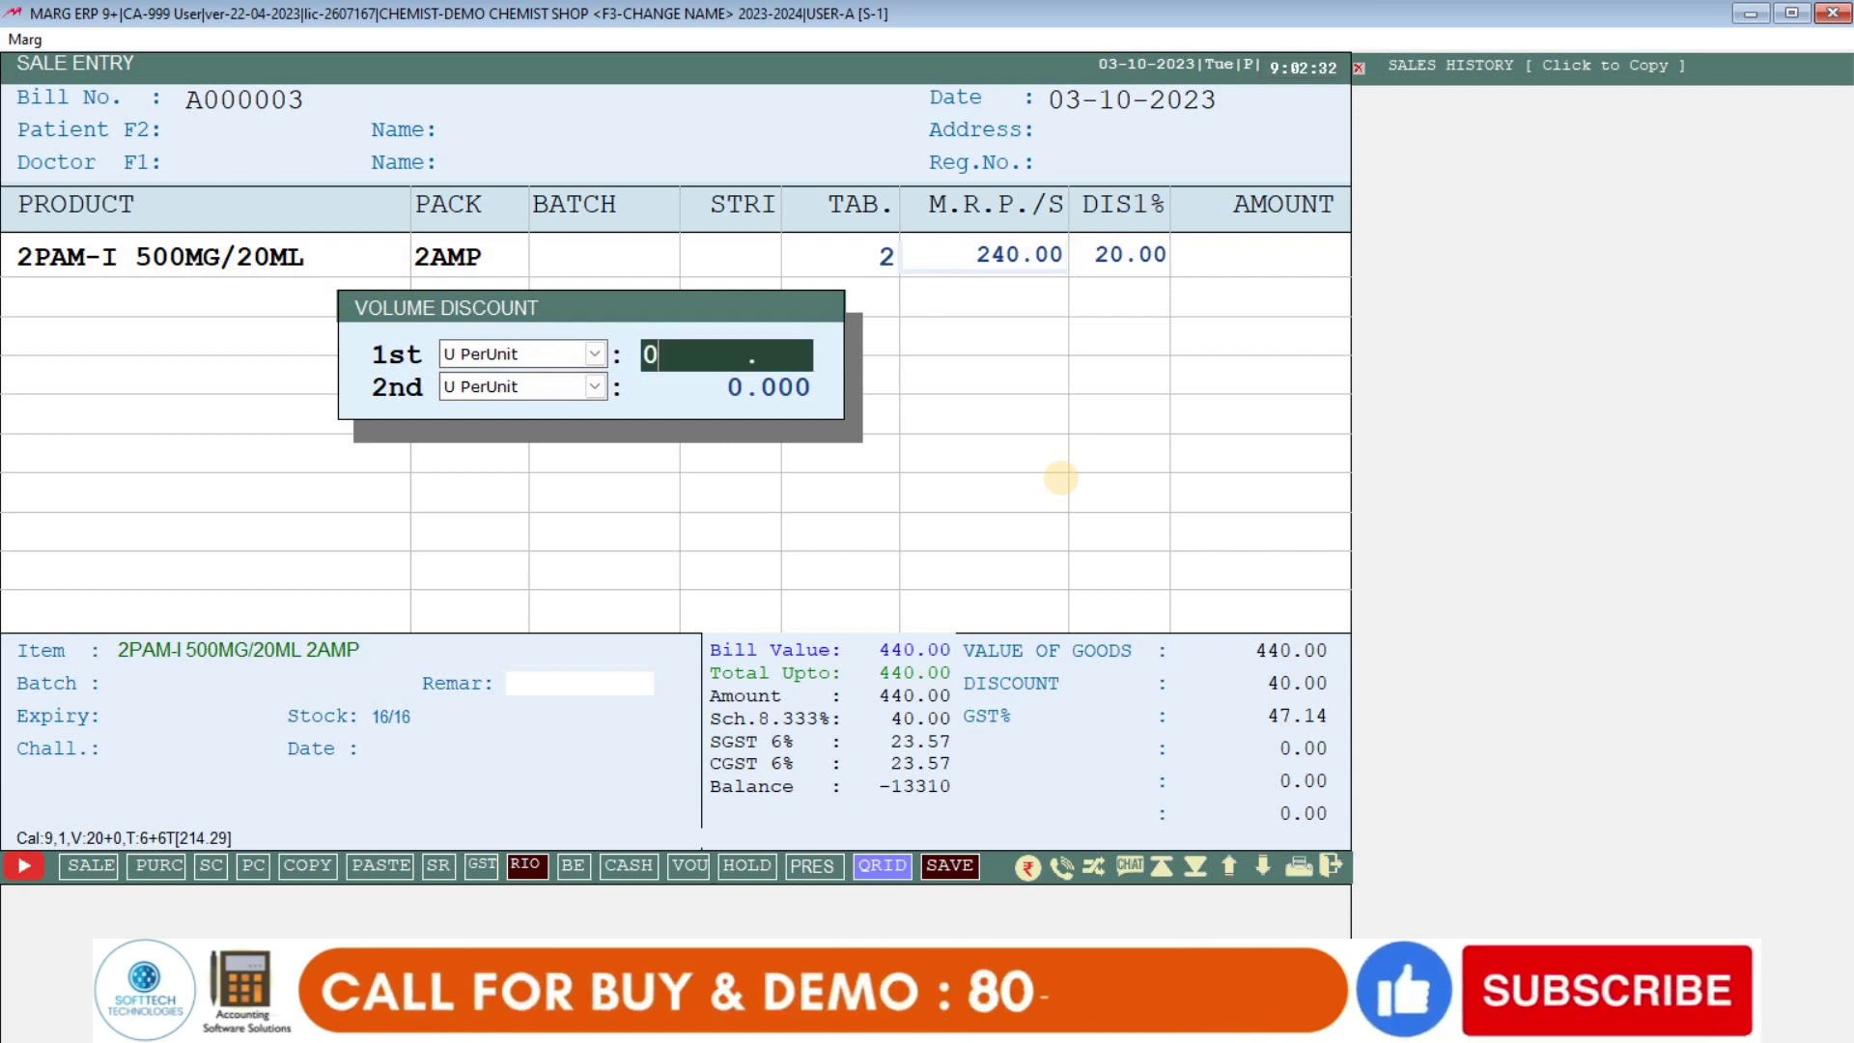
pyautogui.press('Return')
pyautogui.press('Return')
pyautogui.press('Return')
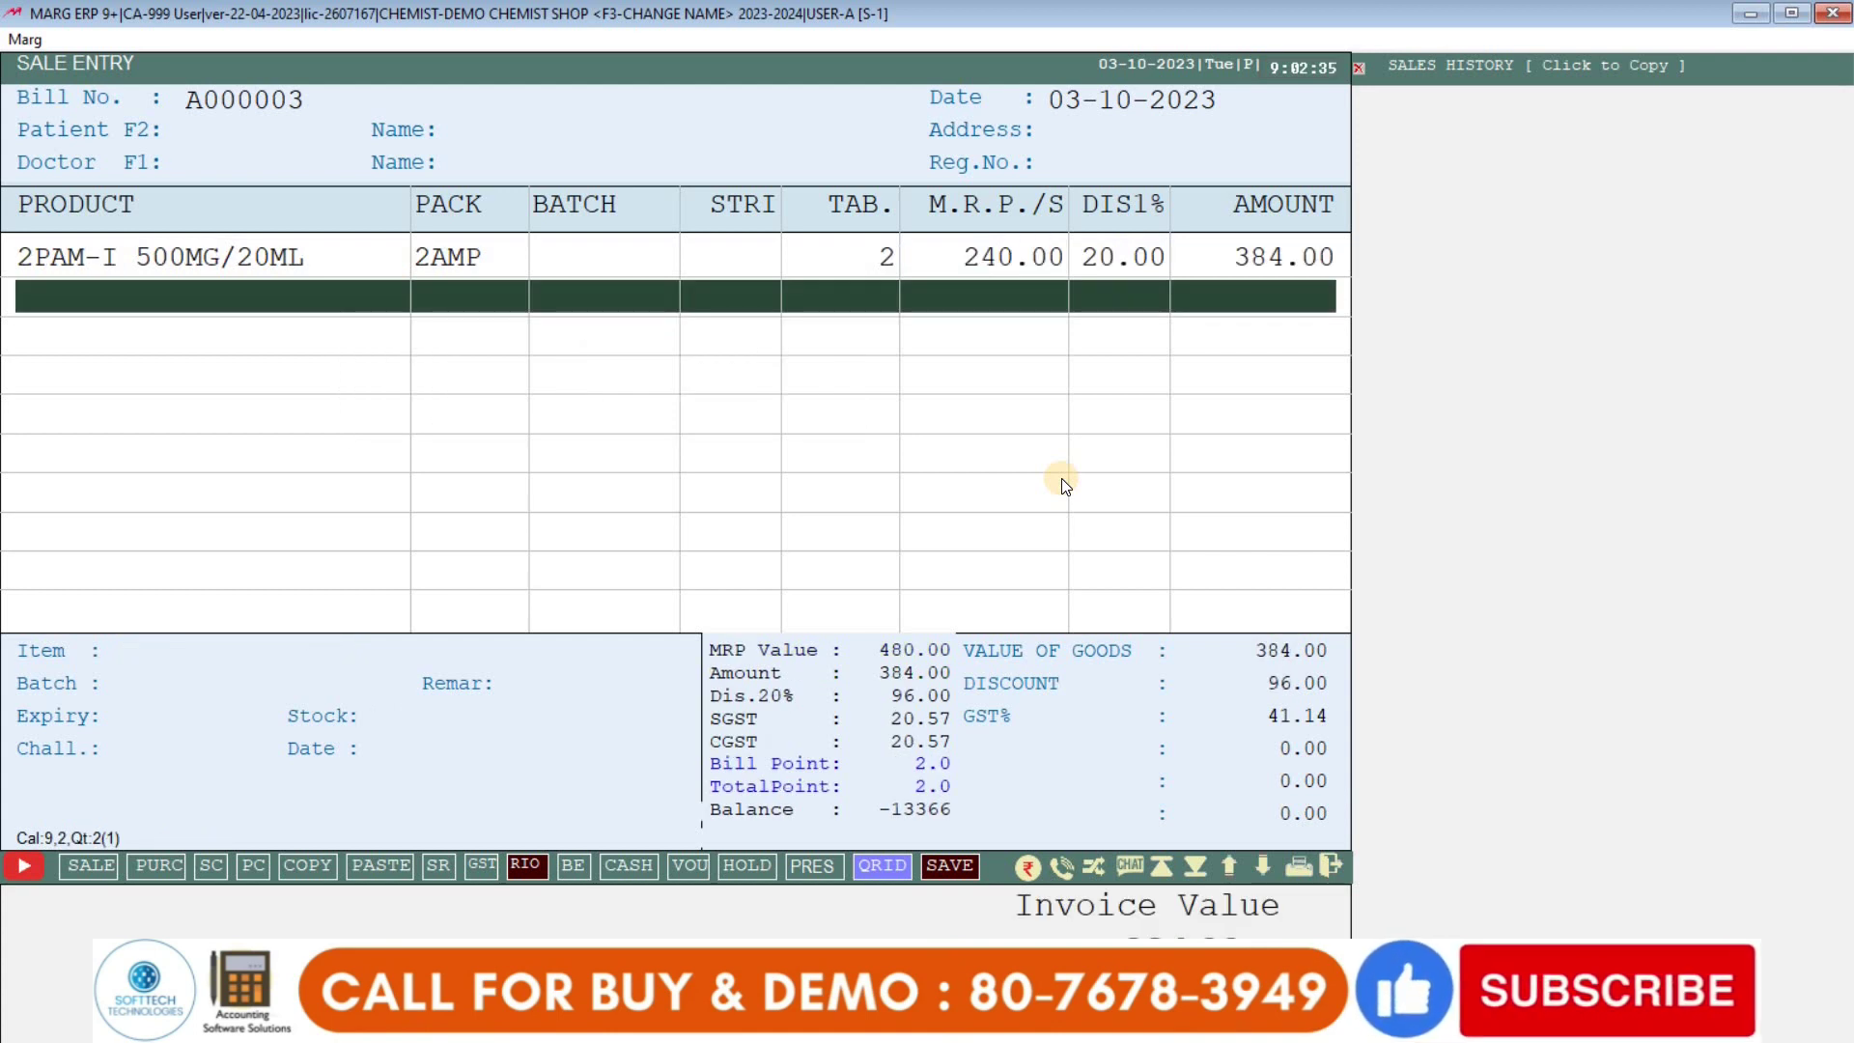
# Compute 240 × 2 less 20% in the built-in calculator and compare it with the bill's line amount and invoice value
pyautogui.hotkey('alt', 'c')
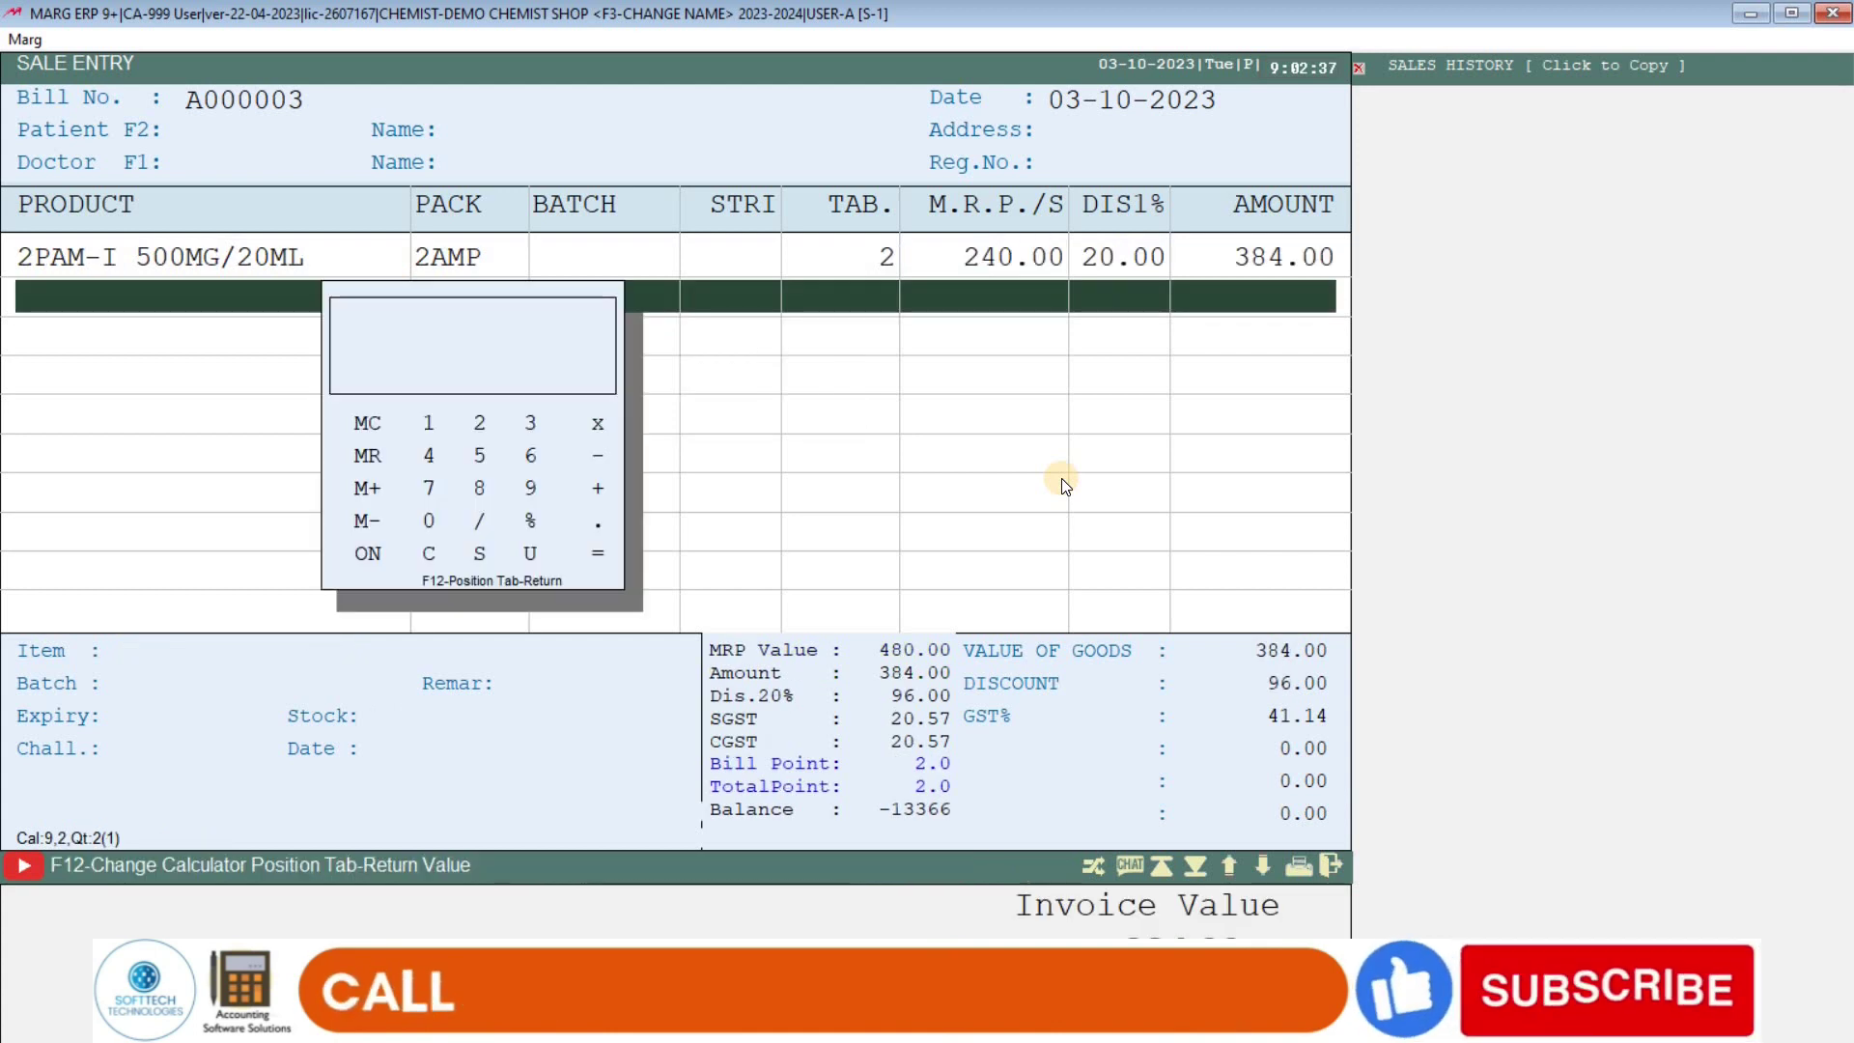
pyautogui.write('24')
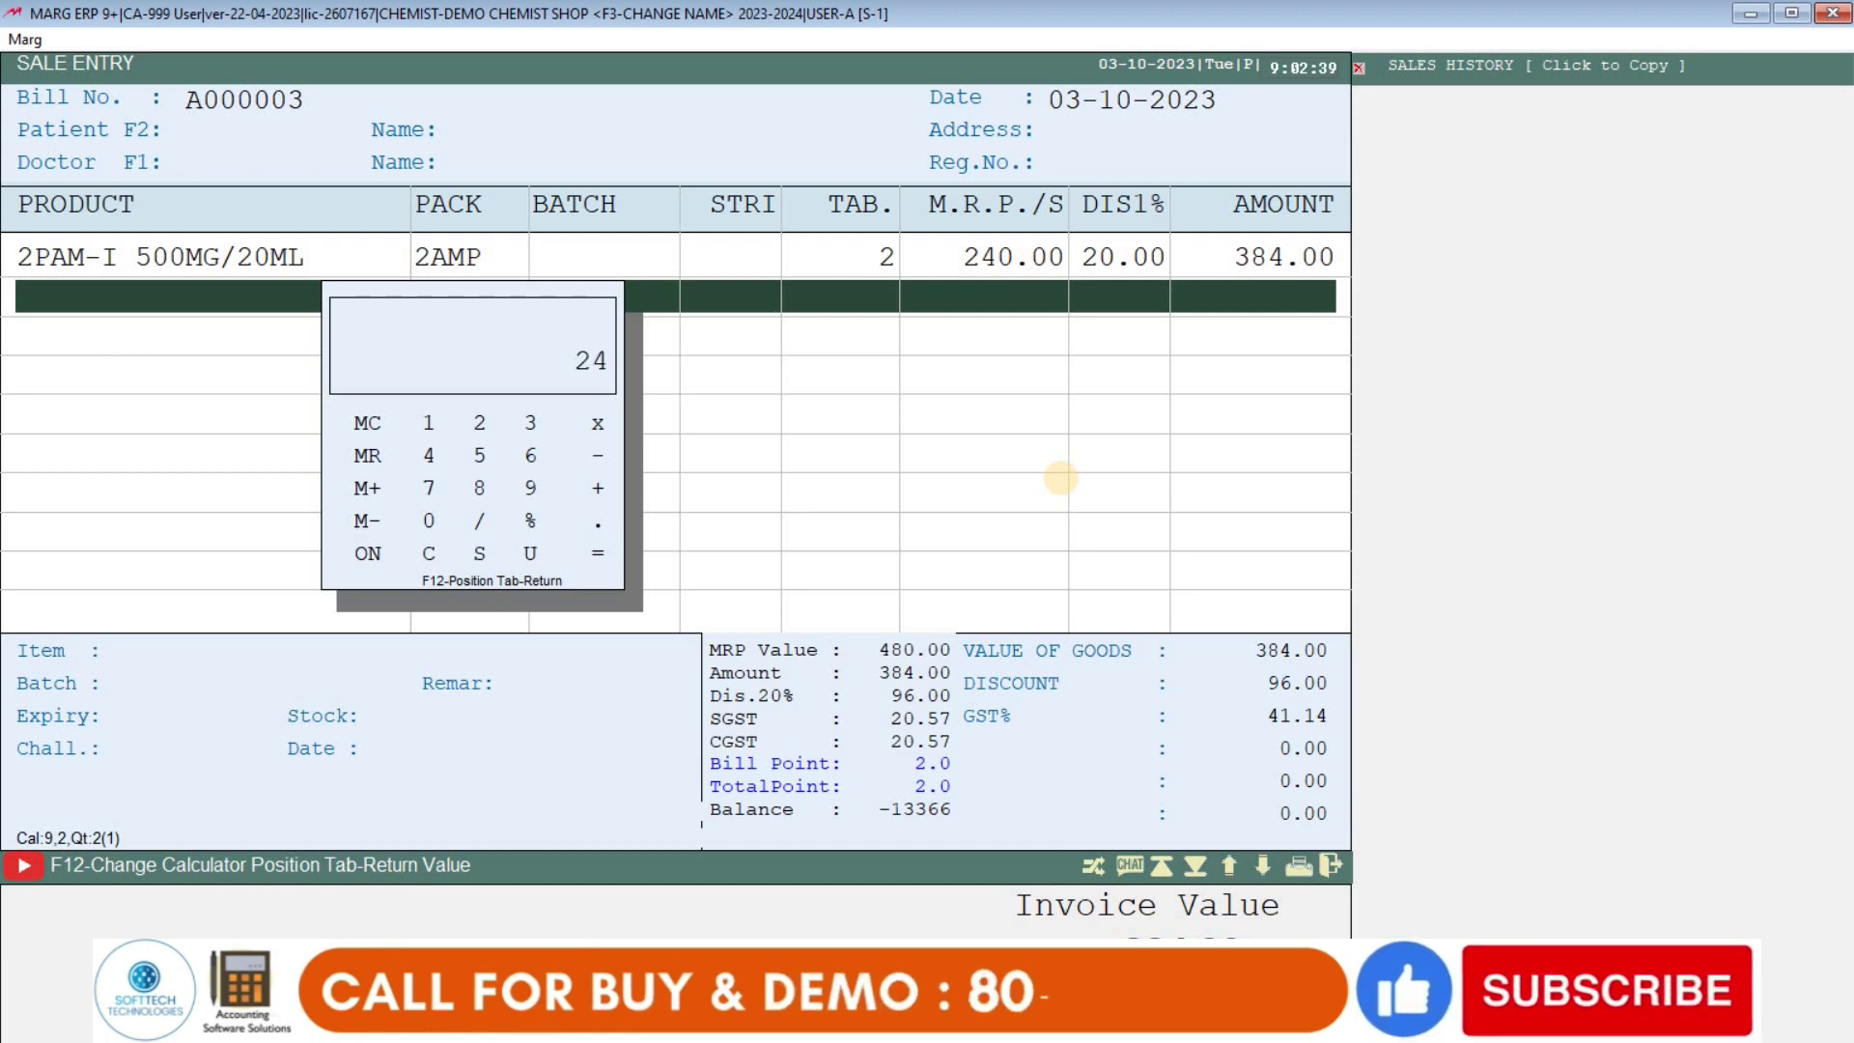
pyautogui.write('0')
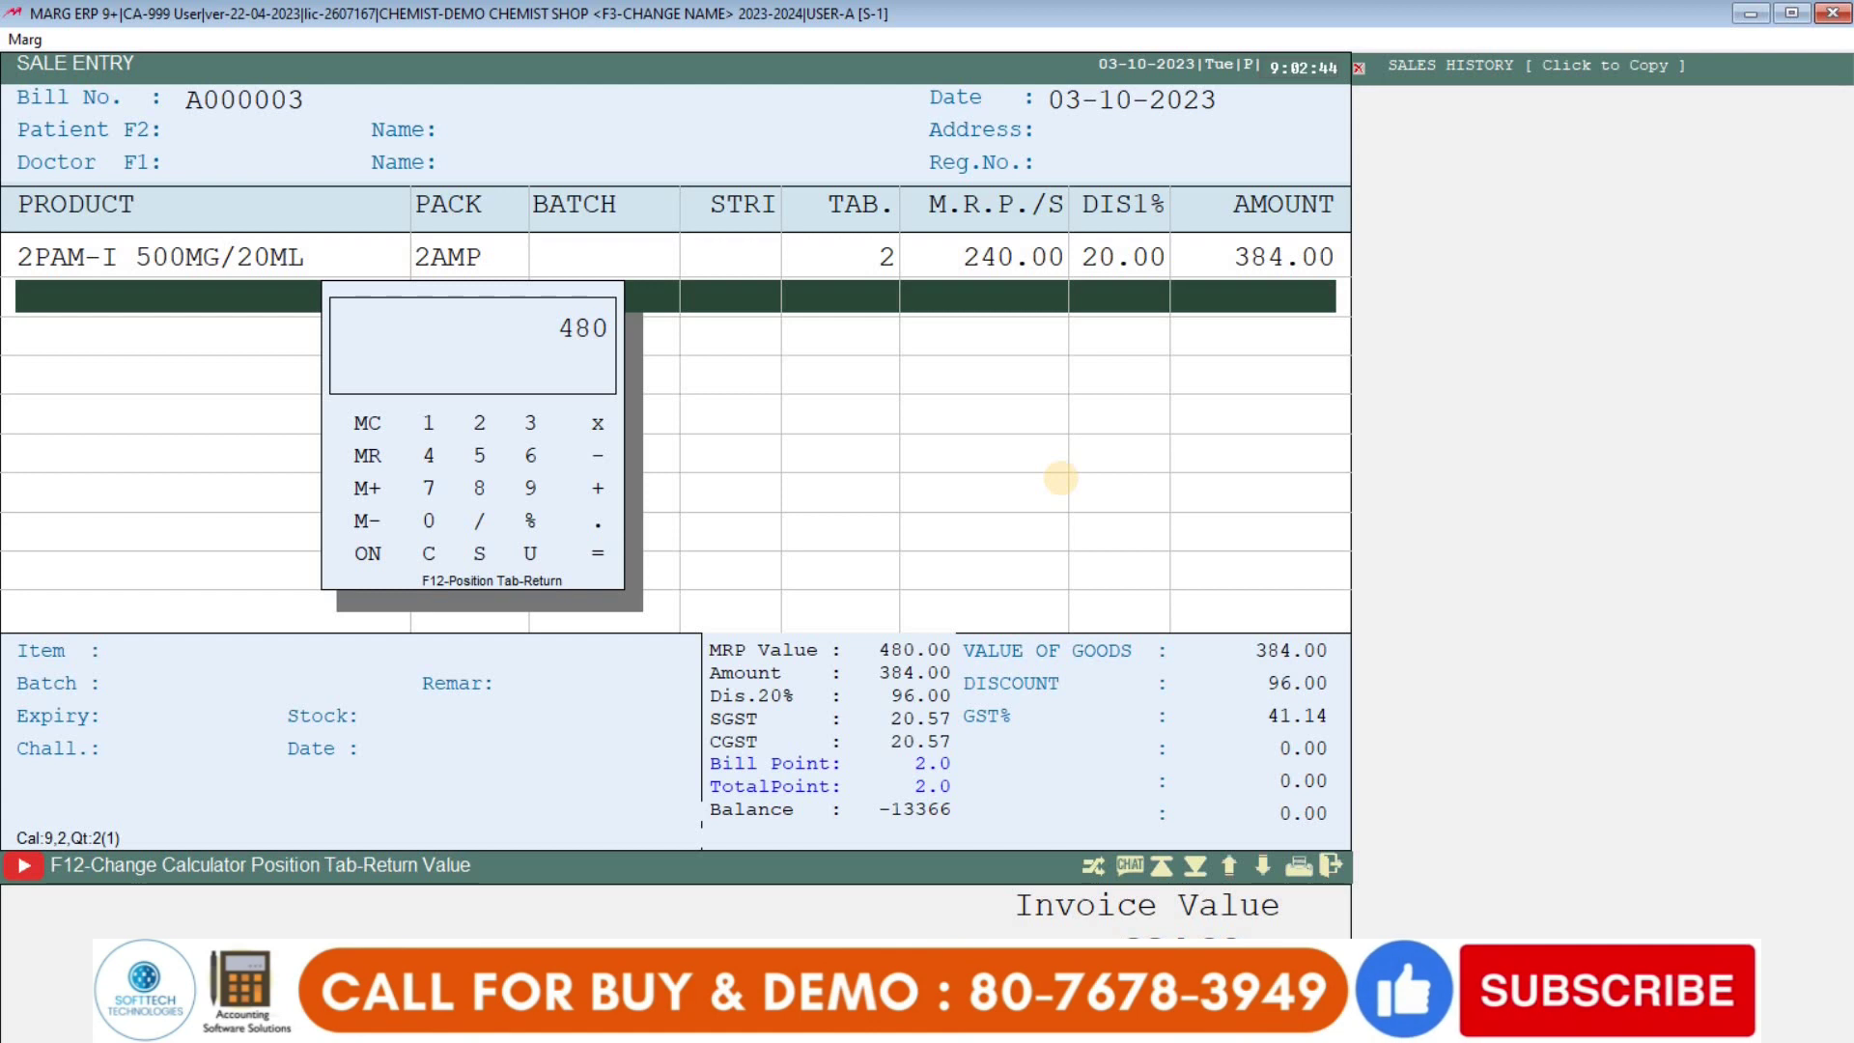
pyautogui.write('*2-20')
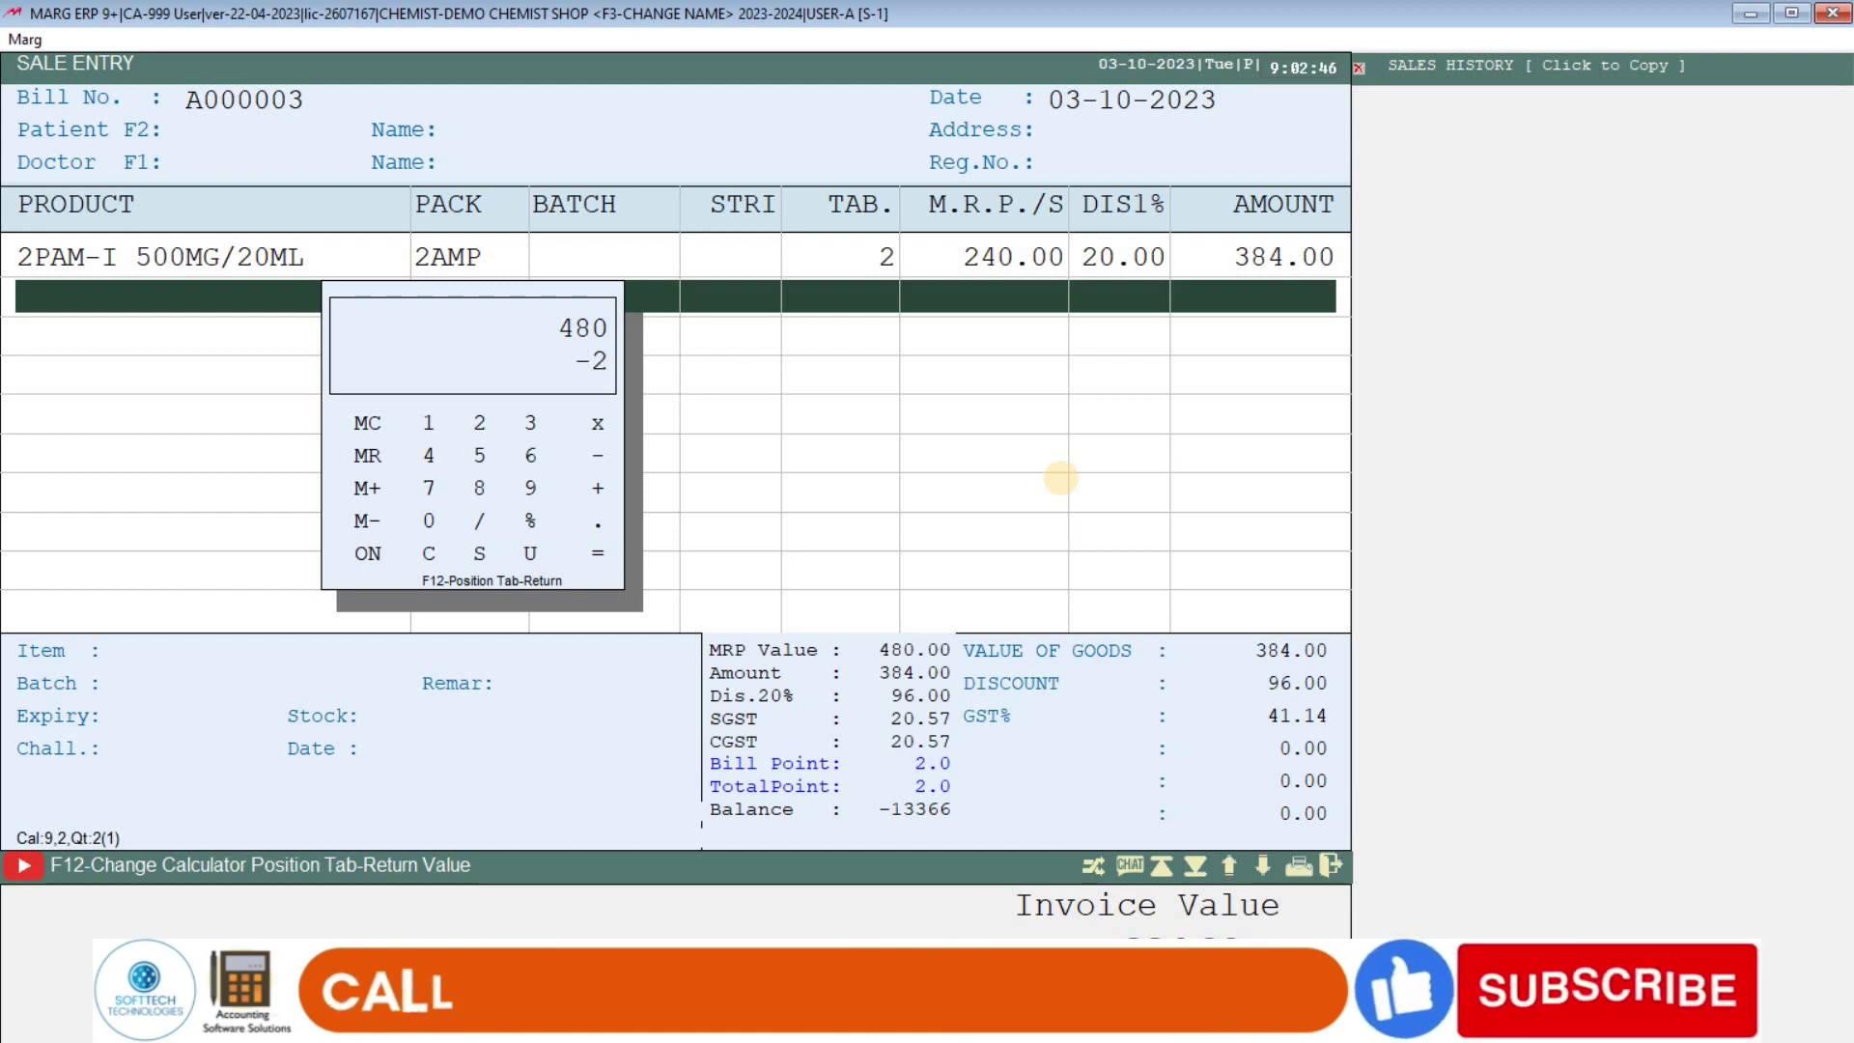
pyautogui.press('%')
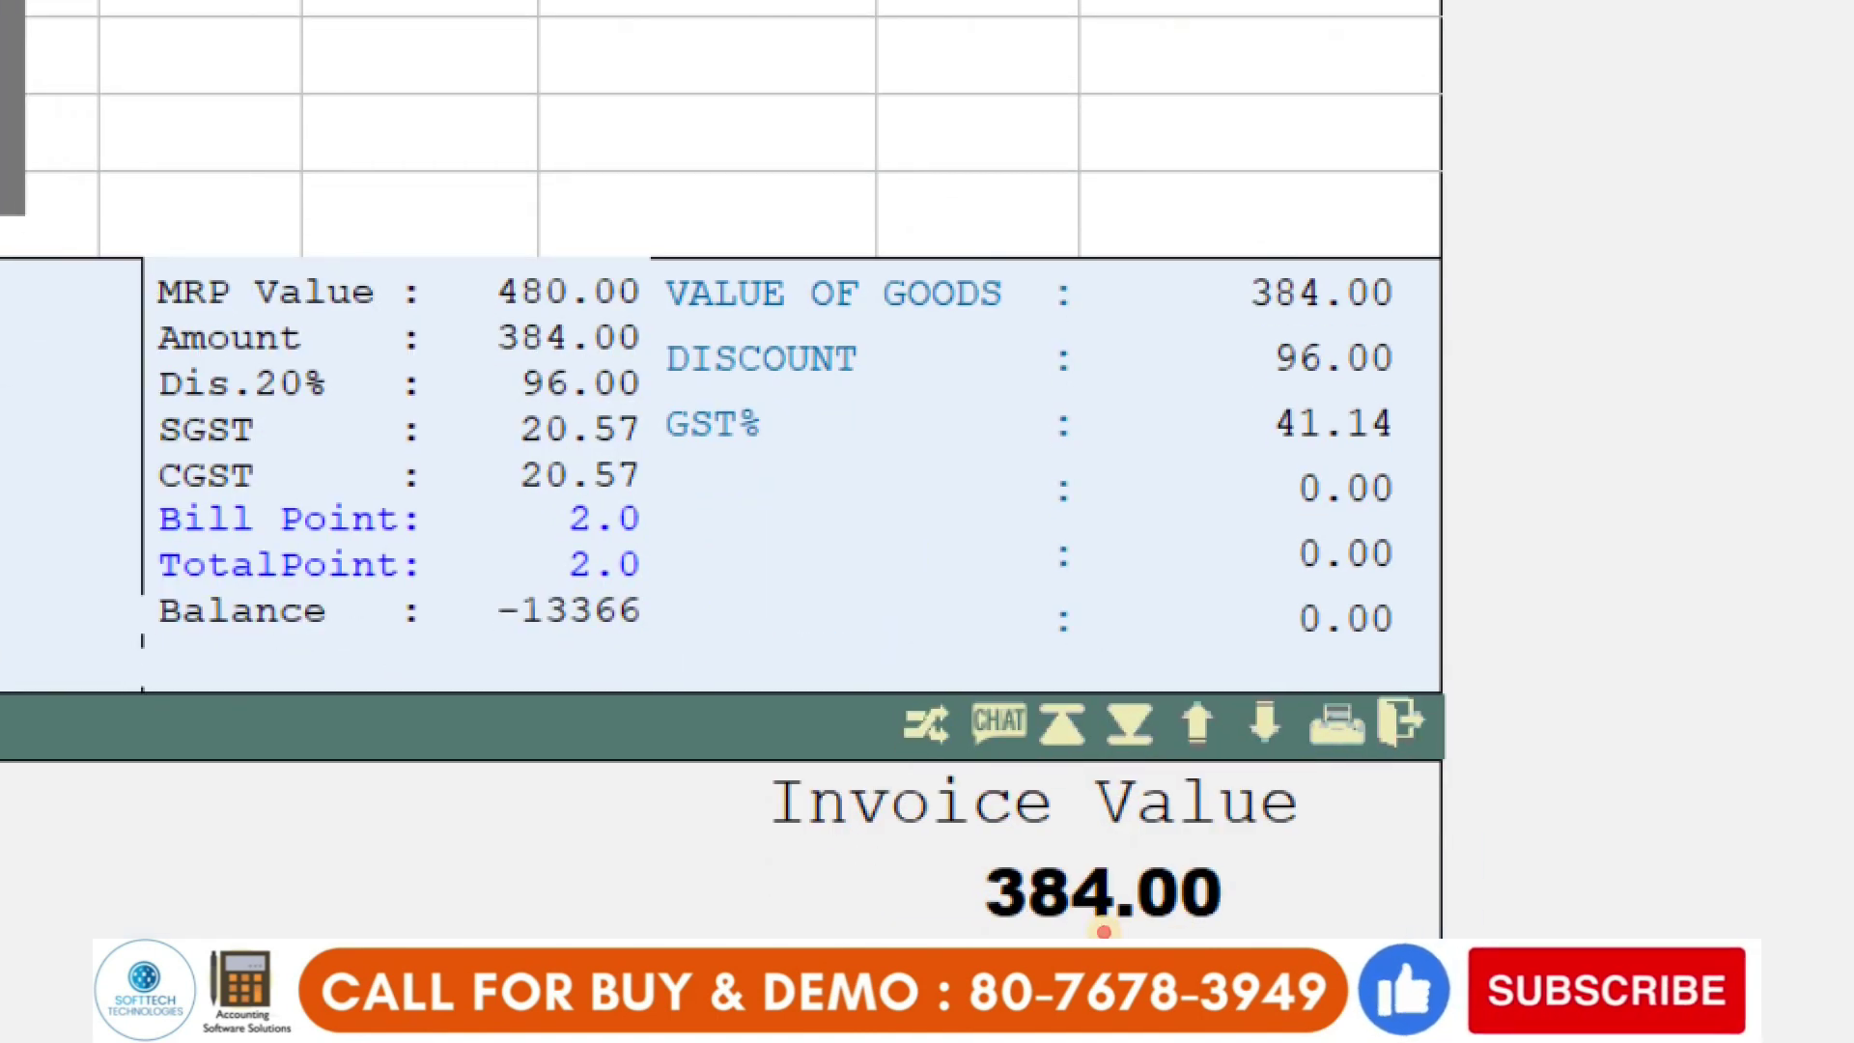
pyautogui.moveTo(904, 852); pyautogui.dragTo(1308, 933)
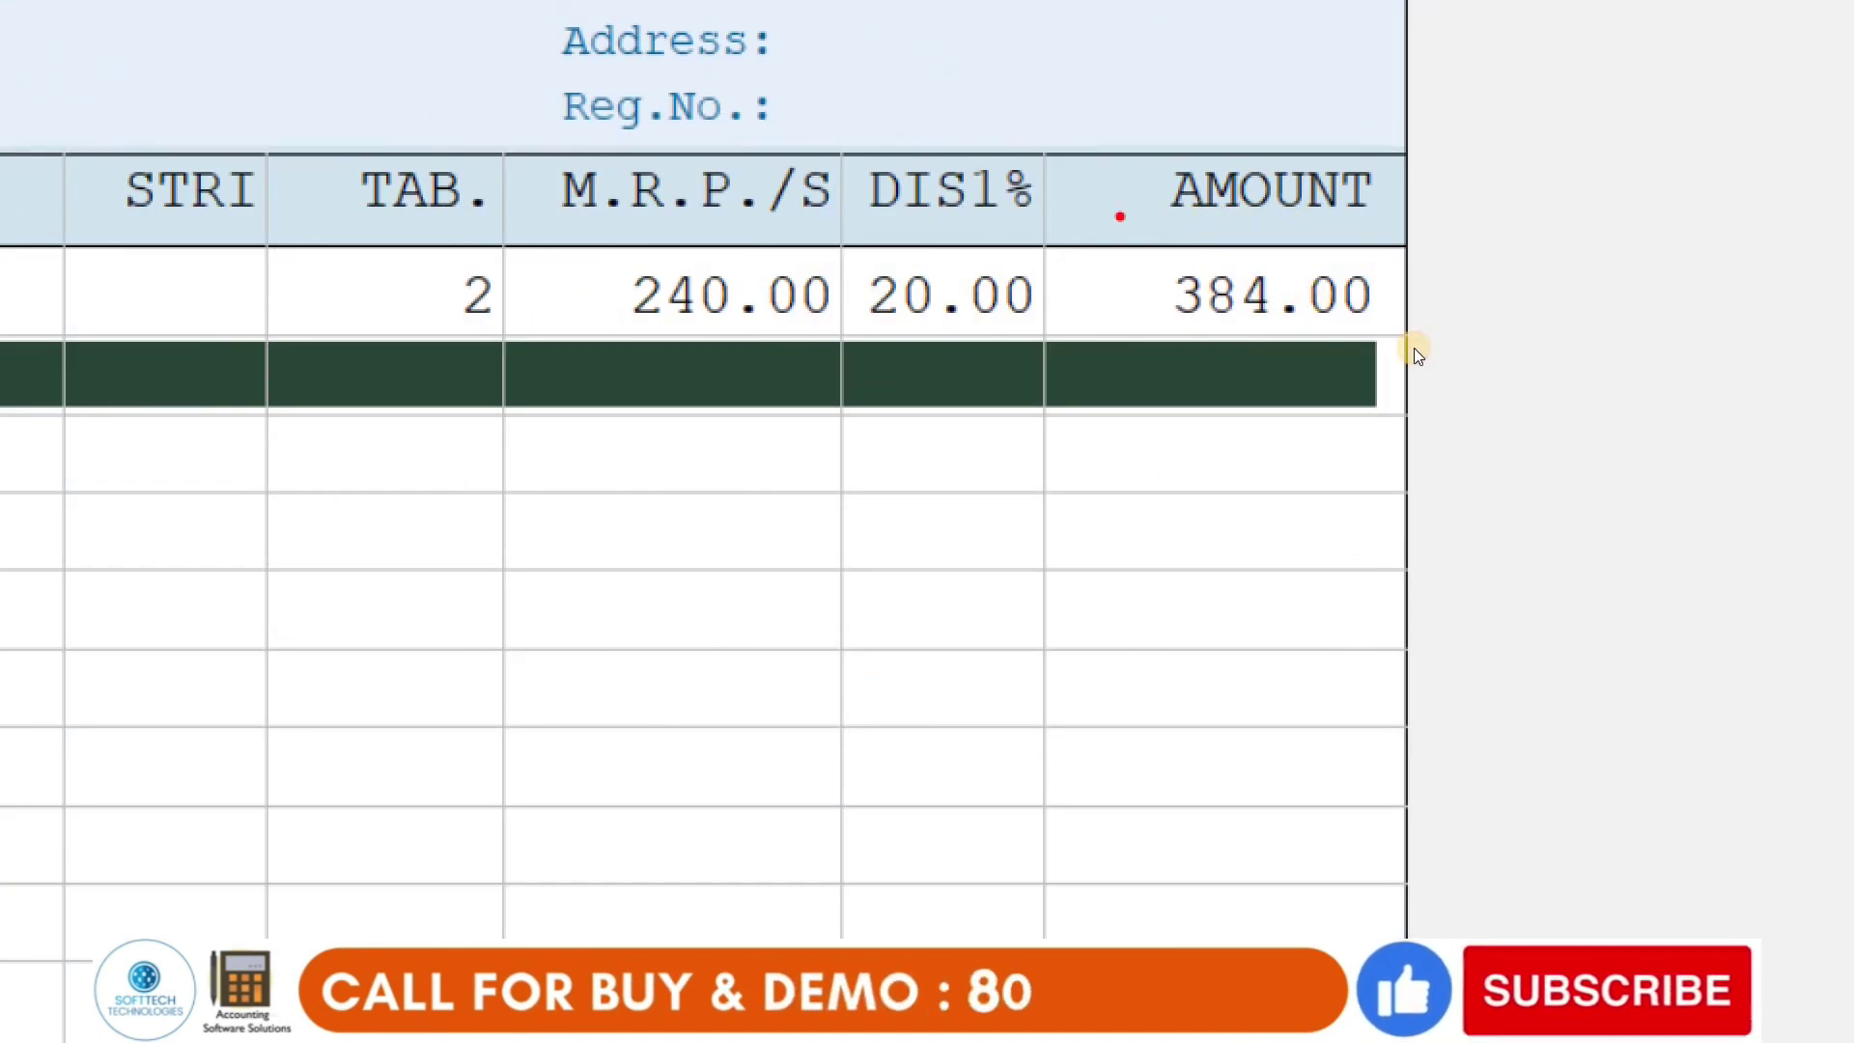
pyautogui.moveTo(1119, 215); pyautogui.dragTo(1532, 477)
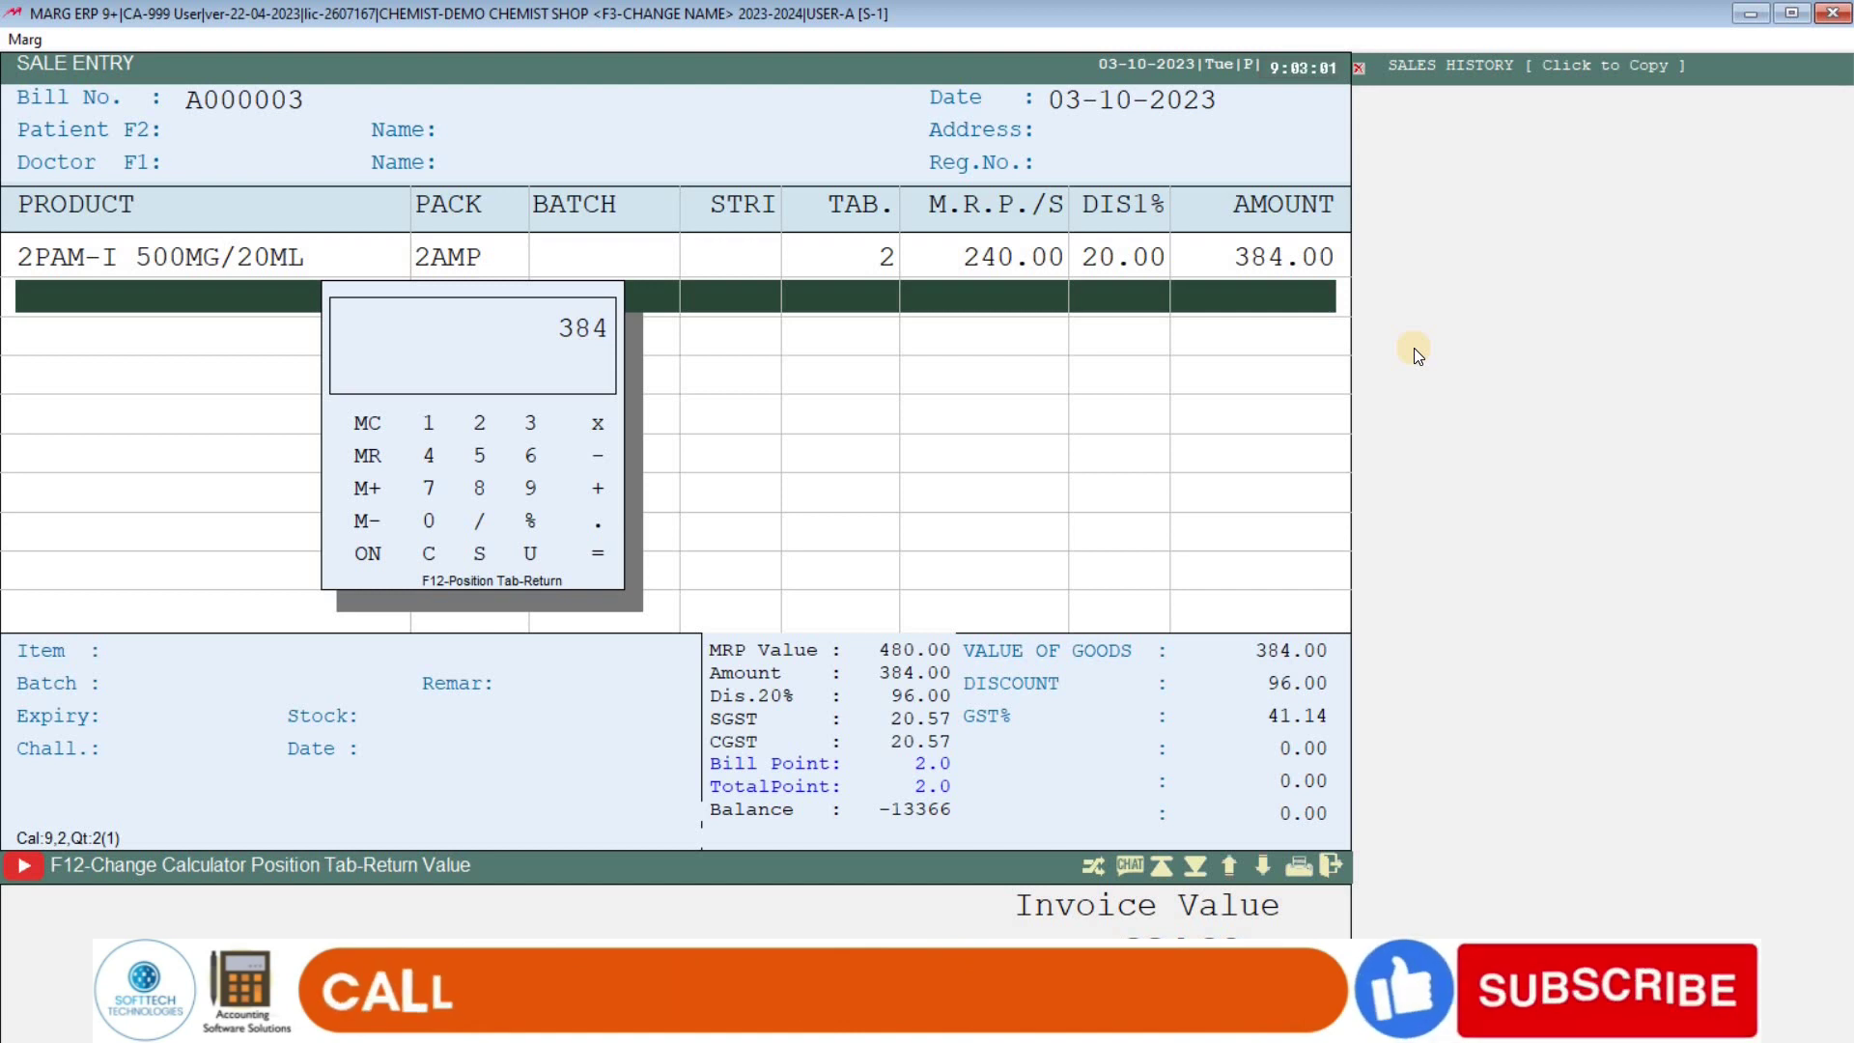
pyautogui.press('Escape')
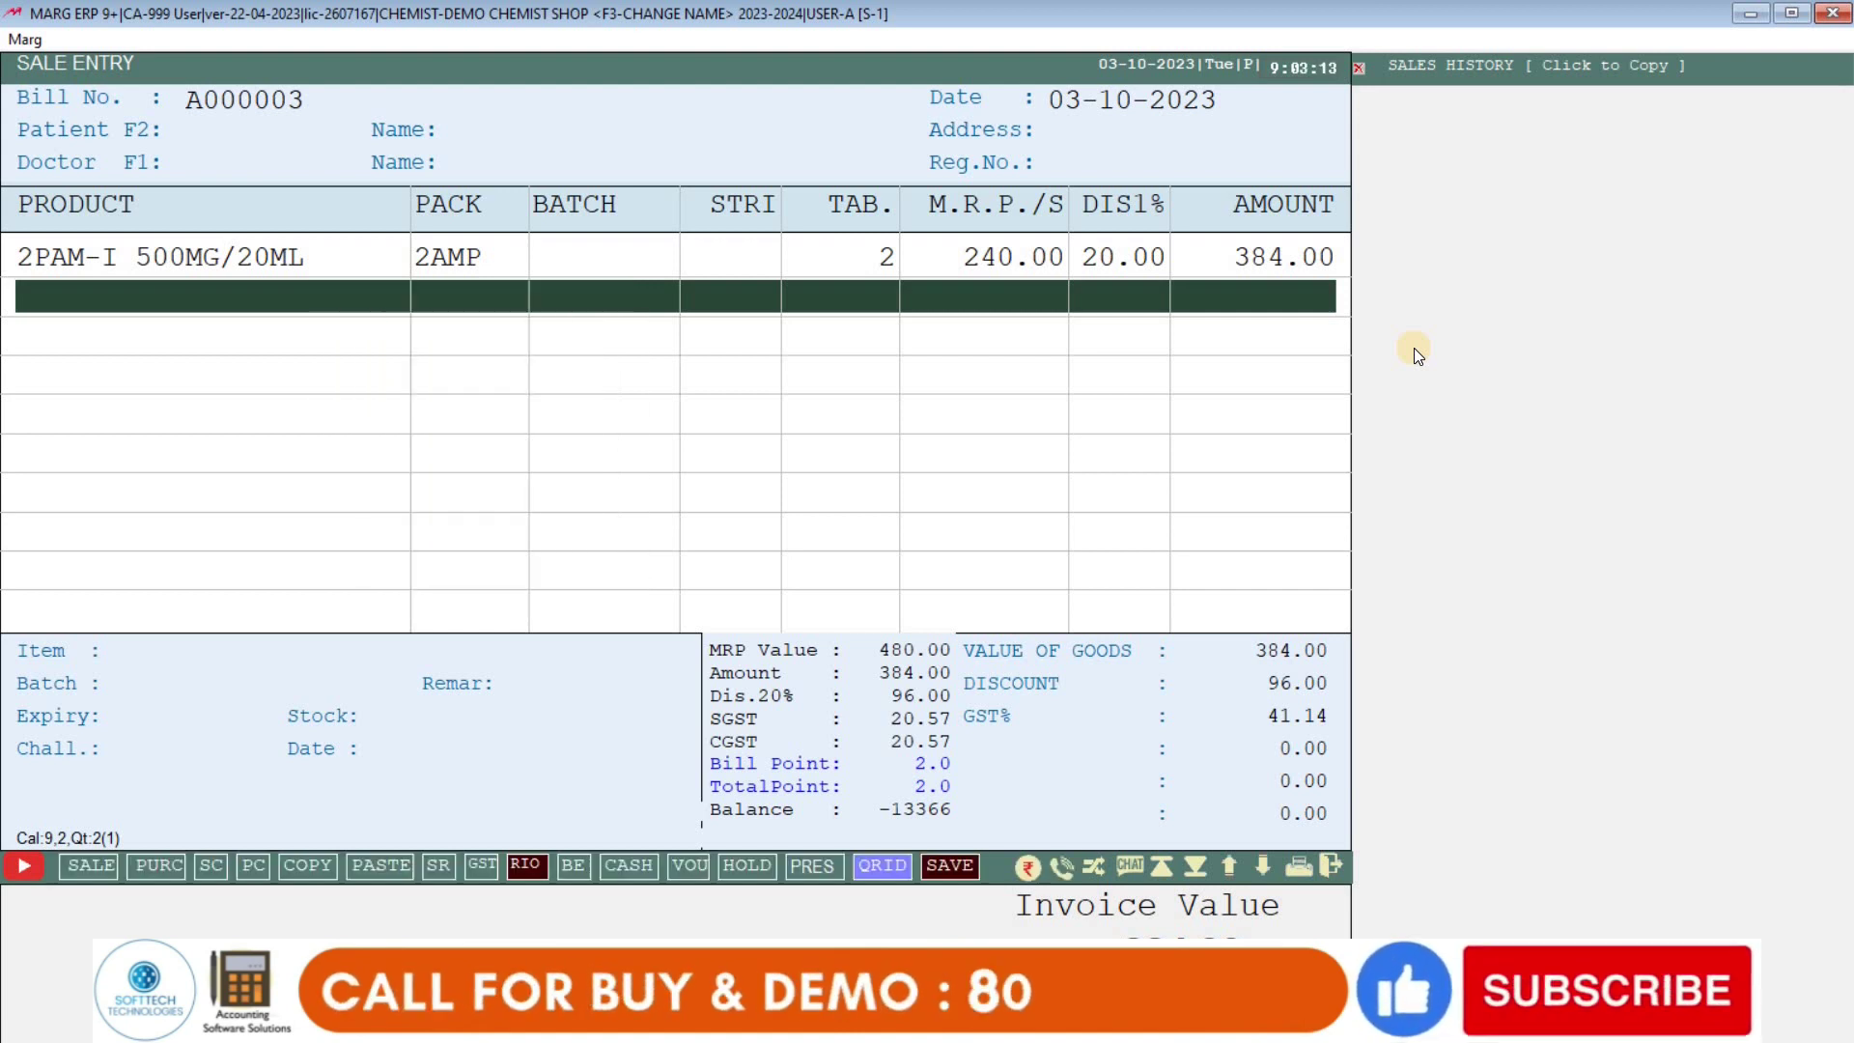